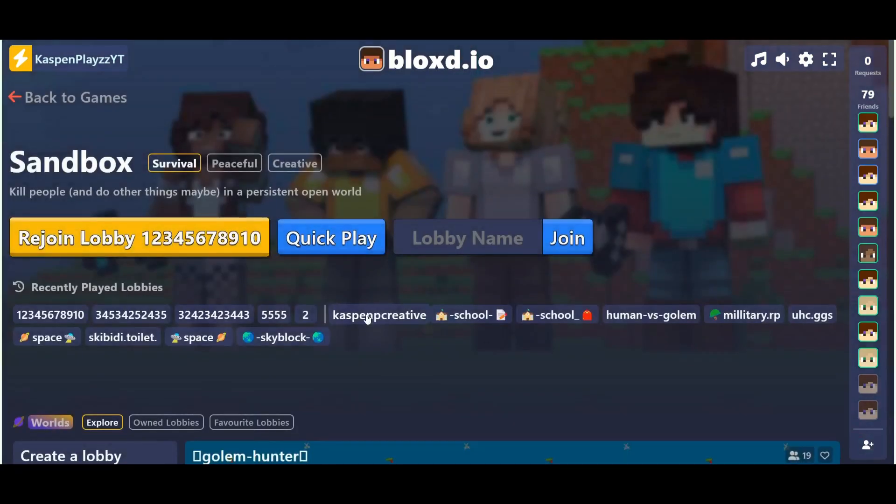
# Step: Join the kaspenpcreative lobby and walk across the terrain of the world
pyautogui.click(365, 315)
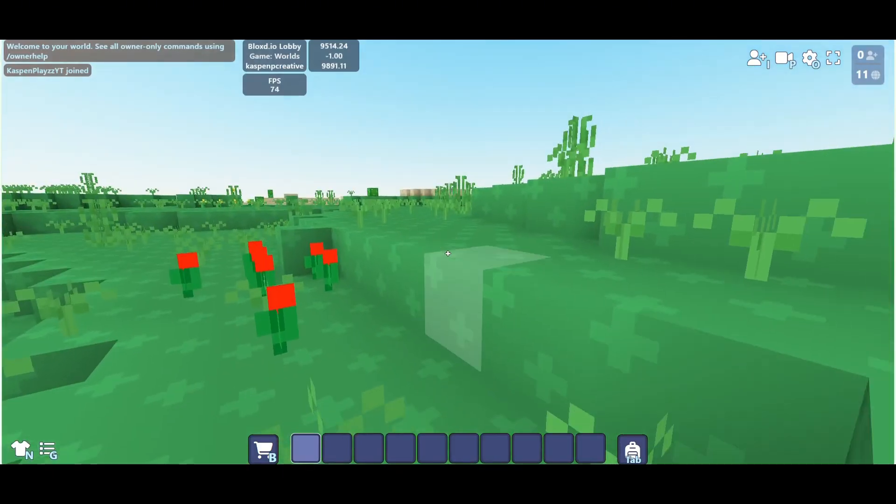
pyautogui.press('w')
pyautogui.press('space')
pyautogui.press('space')
pyautogui.press('w')
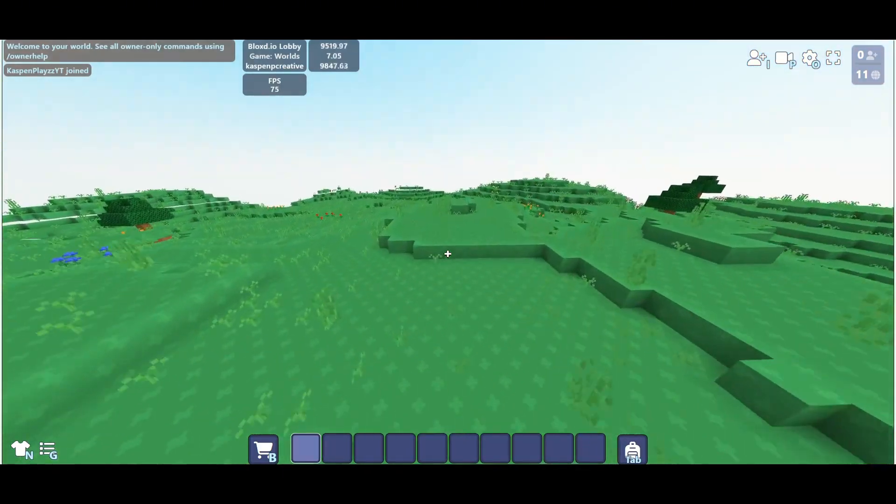
pyautogui.press('w')
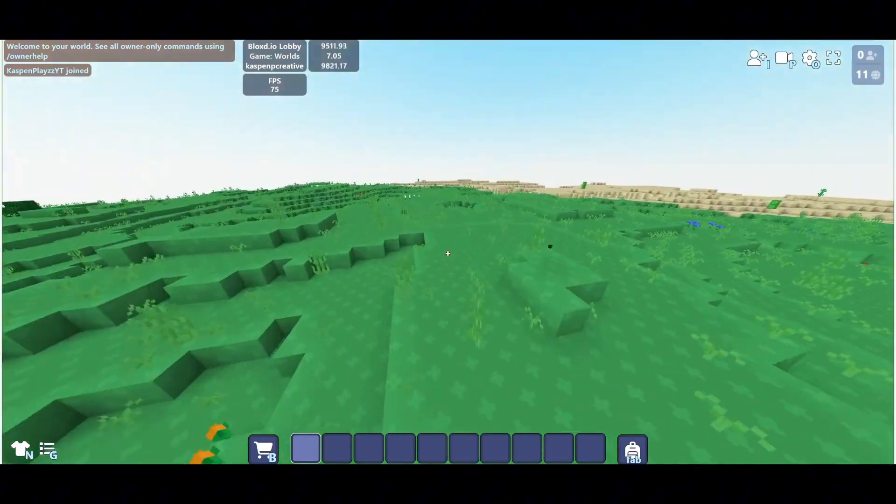
pyautogui.press('w')
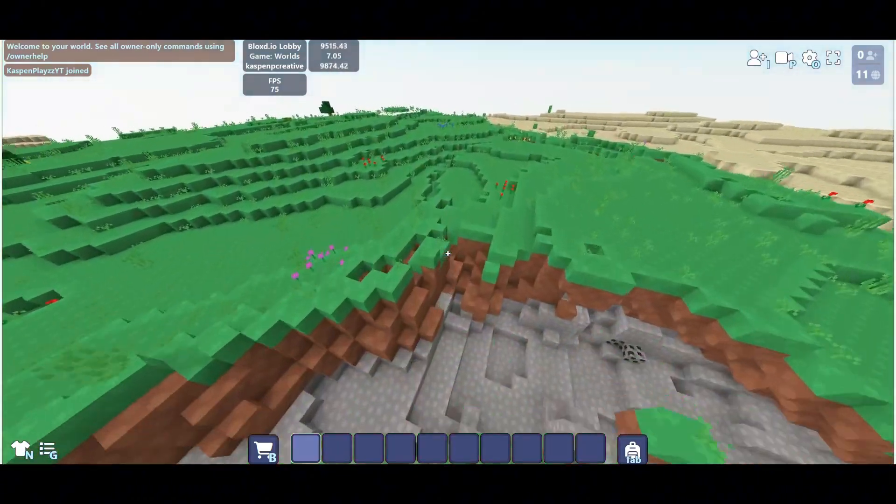
# Step: Search the inventory for gray blocks, put one into the first hotbar slot and close the inventory
pyautogui.press('Tab')
pyautogui.click(357, 127)
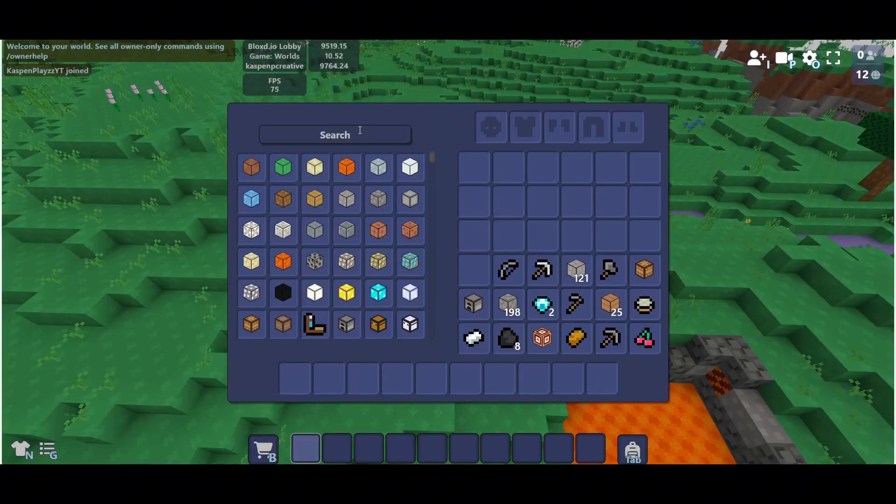
pyautogui.write('gray')
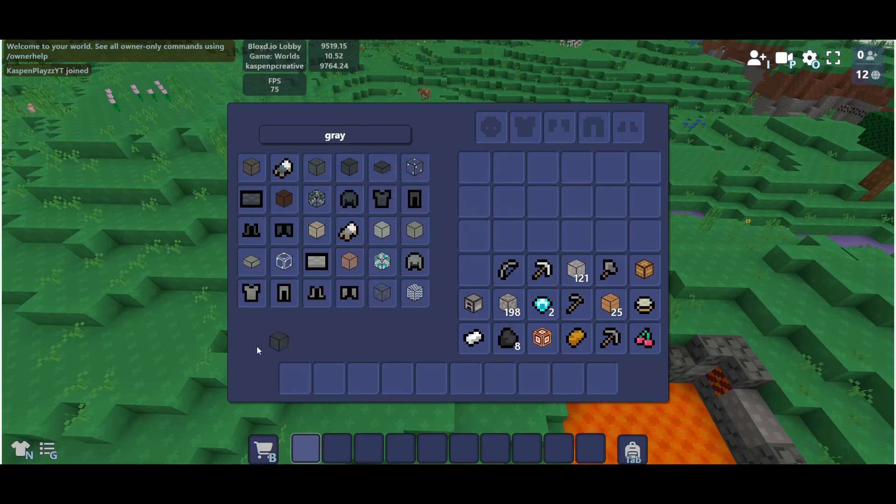
pyautogui.click(295, 378)
pyautogui.press('Tab')
pyautogui.press('Escape')
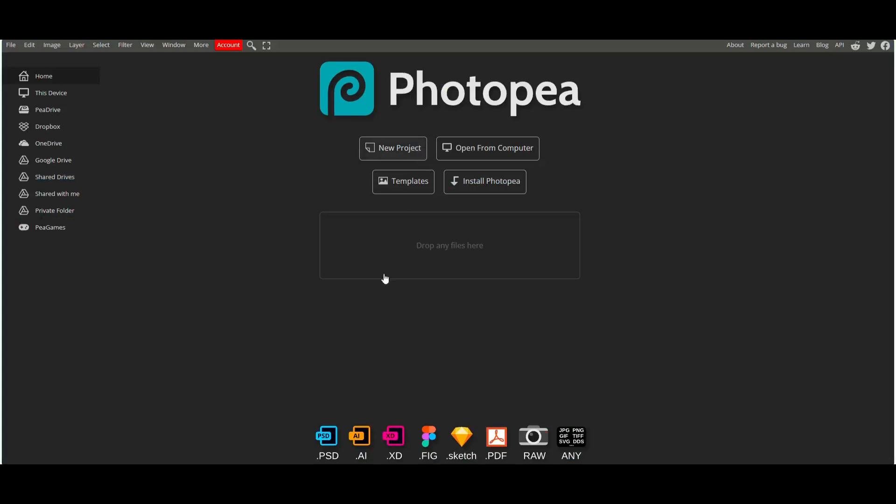
# Step: Switch to Photopea and create a new project from the Youtube Thumbnail preset (1280 x 720 px)
pyautogui.click(392, 149)
pyautogui.click(410, 290)
pyautogui.click(780, 229)
pyautogui.scroll(-2, 494, 327)
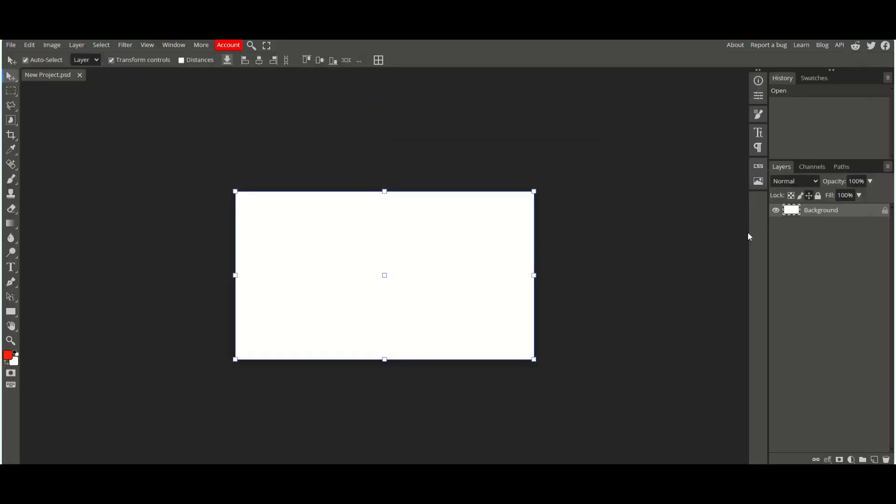
# Step: Hide the Background layer and add a text layer reading Best Map with the Type tool
pyautogui.click(775, 210)
pyautogui.click(11, 267)
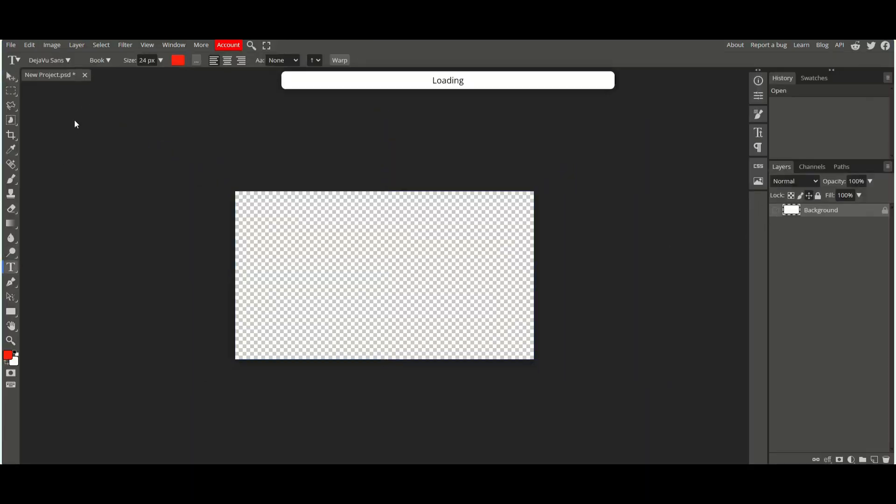
pyautogui.click(433, 246)
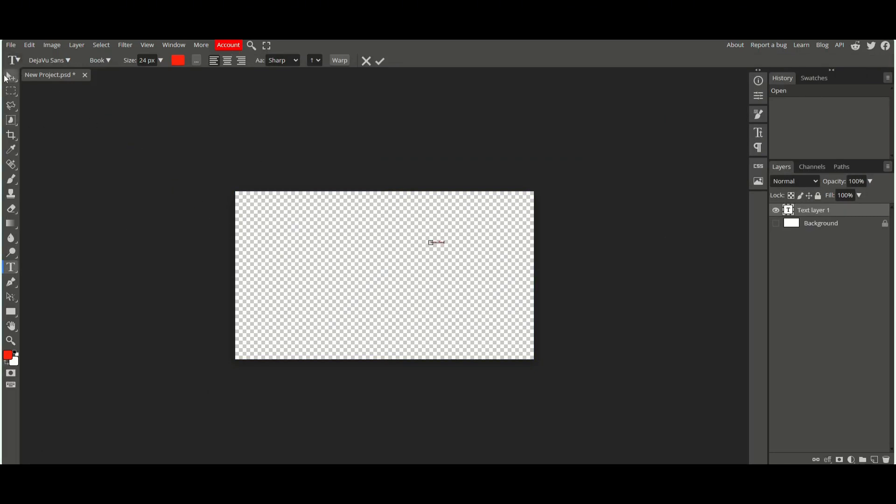
# Step: Scale and move the Best Map text to the top centre of the canvas and commit the transform
pyautogui.click(6, 77)
pyautogui.moveTo(447, 243); pyautogui.dragTo(558, 300)
pyautogui.moveTo(504, 247); pyautogui.dragTo(424, 219)
pyautogui.press('Return')
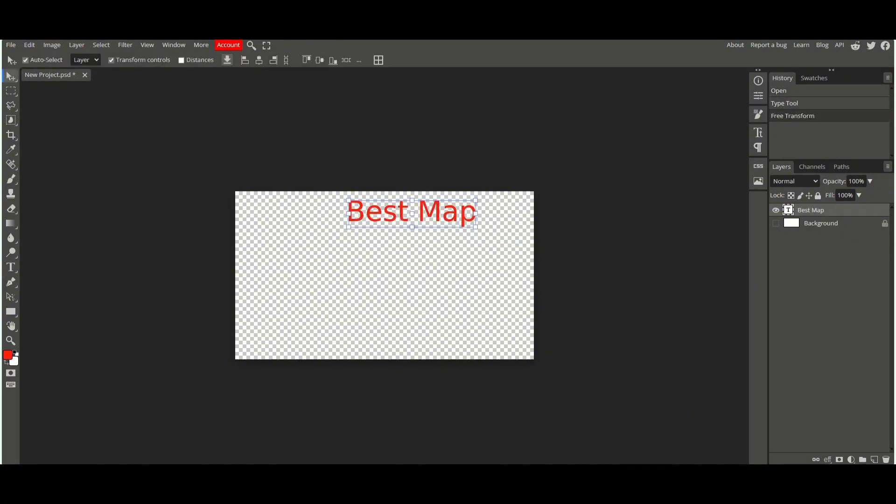
# Step: Place a screenshot from the Thumbnails folder and position it to fill the canvas behind the text
pyautogui.click(11, 46)
pyautogui.click(49, 88)
pyautogui.scroll(2, 603, 252)
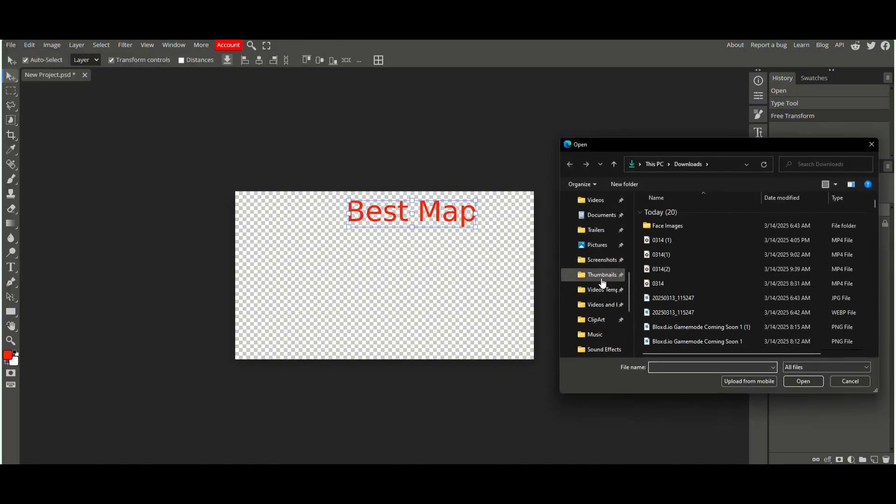
pyautogui.click(602, 262)
pyautogui.click(723, 232)
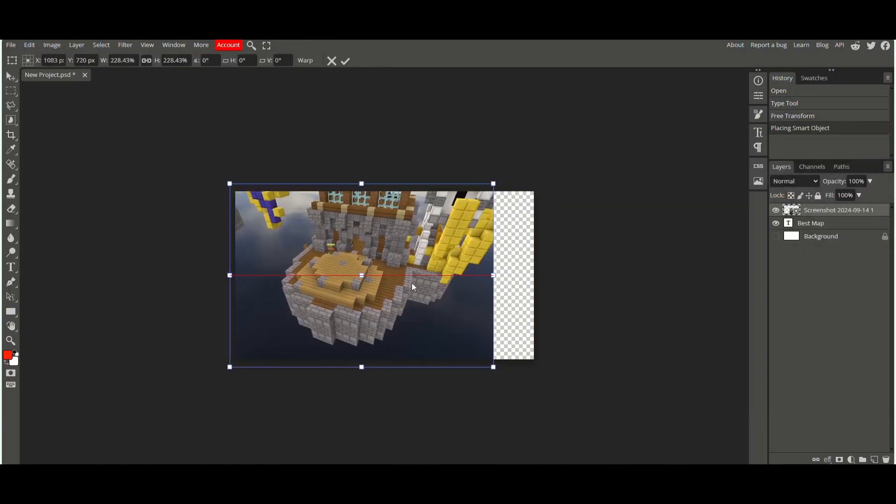
pyautogui.moveTo(411, 282); pyautogui.dragTo(413, 274)
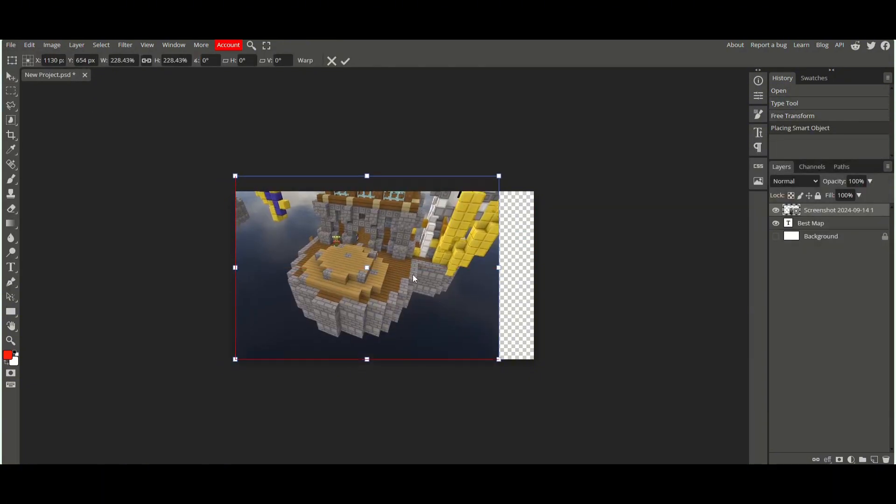
pyautogui.moveTo(411, 304); pyautogui.dragTo(393, 322)
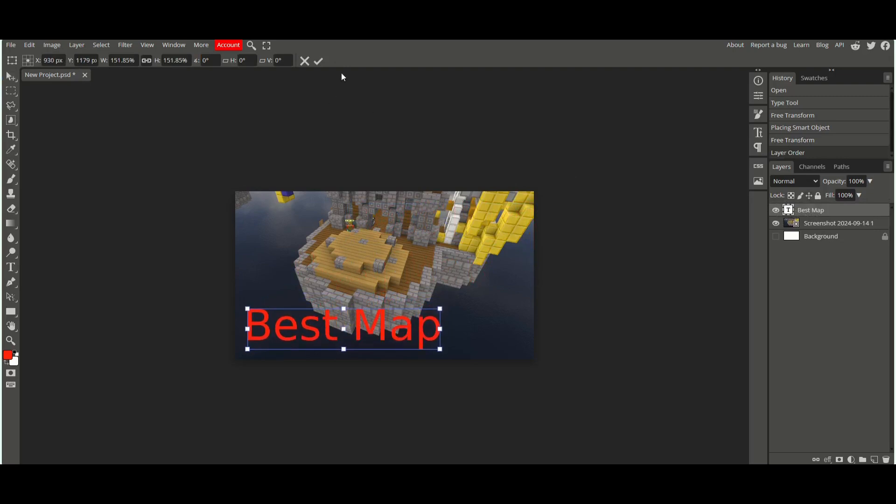
pyautogui.click(318, 61)
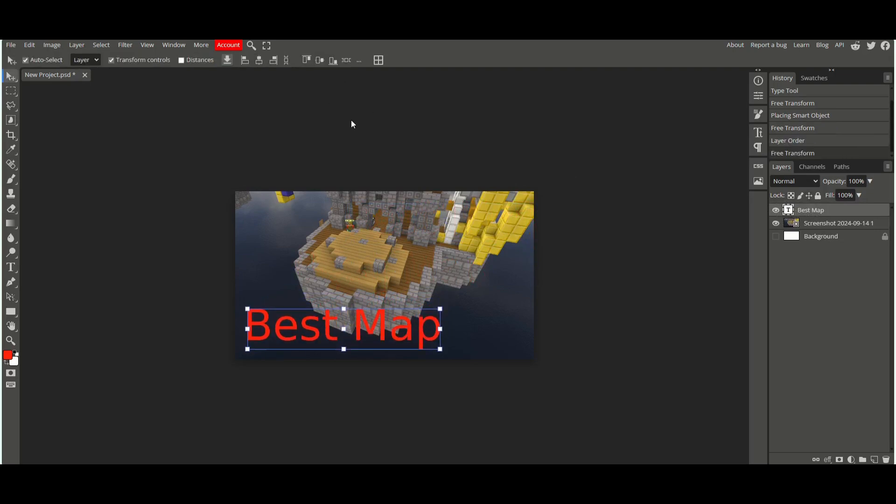
# Step: Place a red arrow image from the ClipArt folder and position it above the Best Map text
pyautogui.click(351, 122)
pyautogui.click(10, 46)
pyautogui.click(41, 88)
pyautogui.scroll(1, 598, 276)
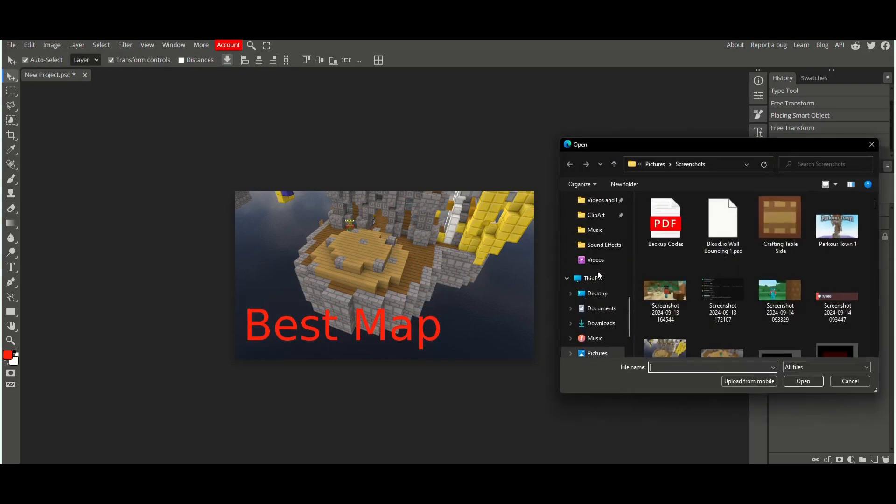
pyautogui.click(602, 217)
pyautogui.doubleClick(780, 290)
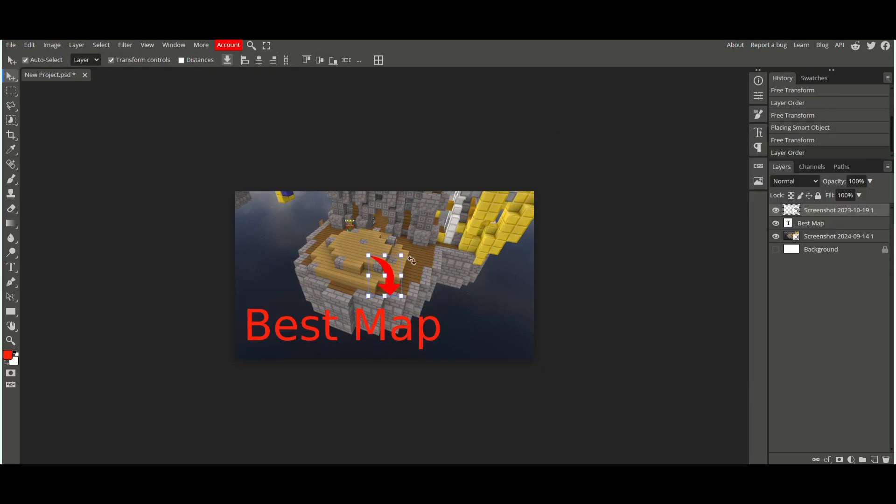
pyautogui.click(408, 275)
pyautogui.moveTo(408, 276); pyautogui.dragTo(401, 206)
pyautogui.moveTo(400, 260); pyautogui.dragTo(288, 269)
pyautogui.click(346, 61)
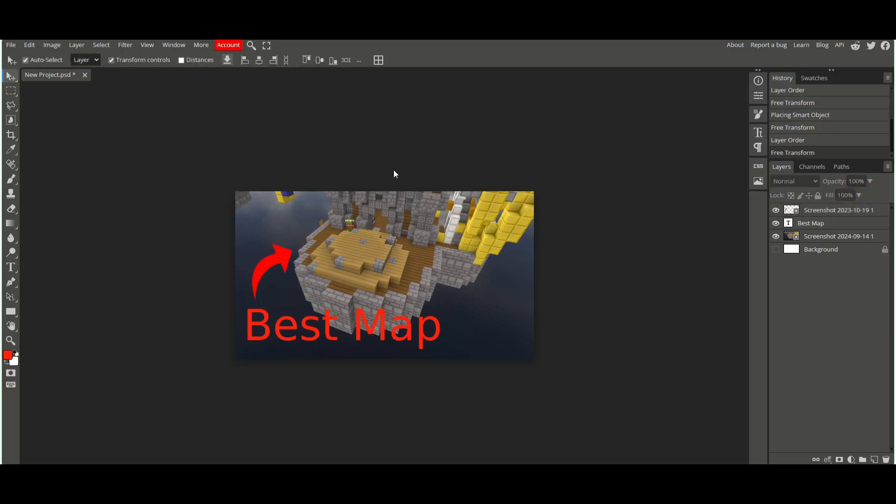
# Step: Zoom in and out to review the thumbnail composition
pyautogui.scroll(-1, 394, 170)
pyautogui.scroll(2, 393, 169)
pyautogui.scroll(-1, 393, 169)
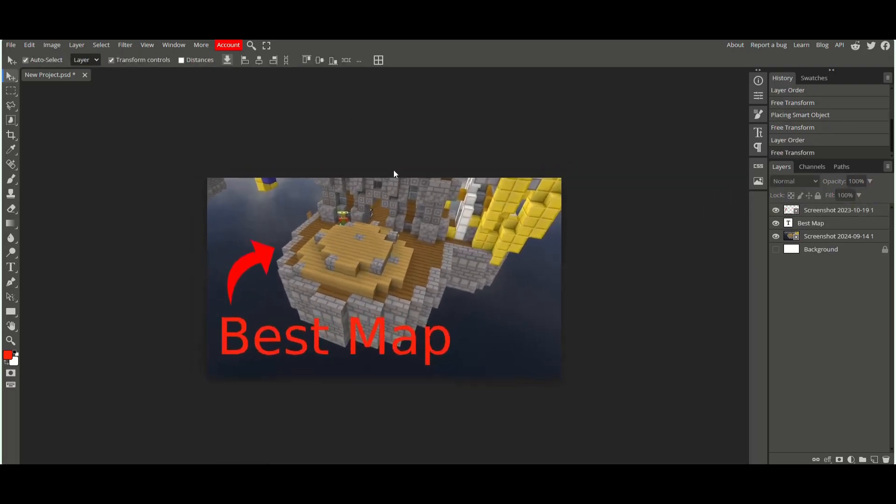
pyautogui.scroll(2, 393, 169)
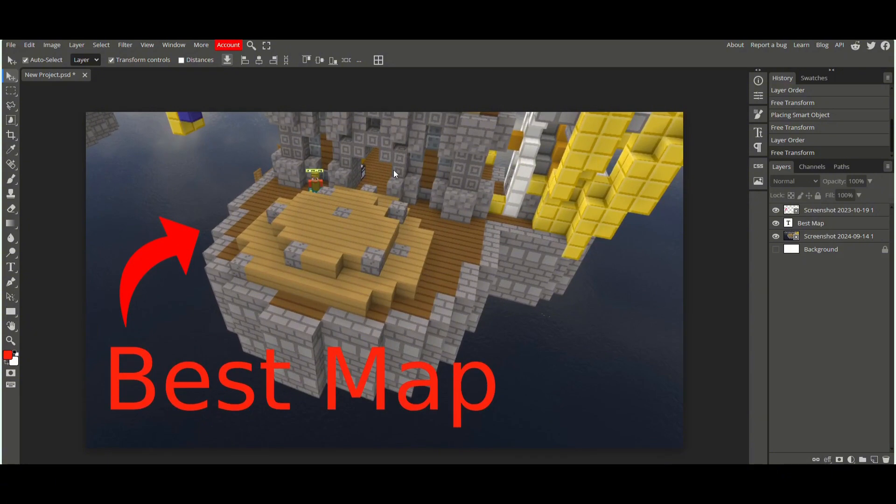
pyautogui.scroll(-3, 394, 170)
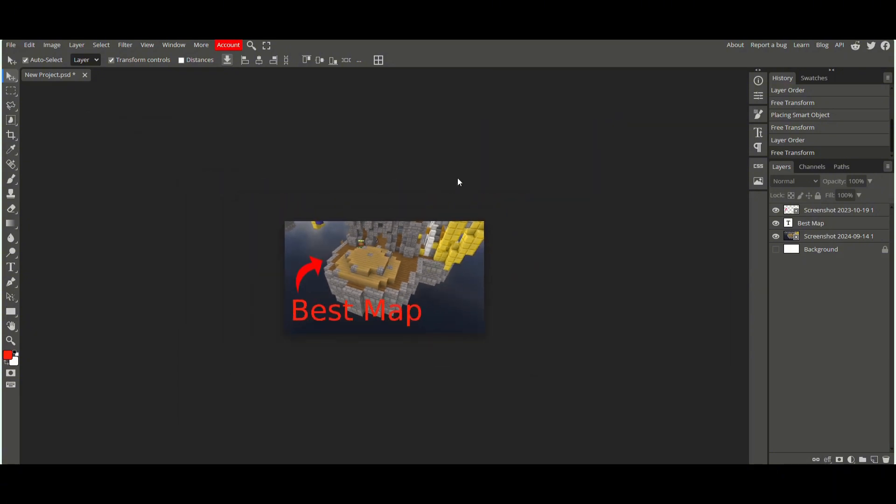
pyautogui.scroll(-2, 460, 179)
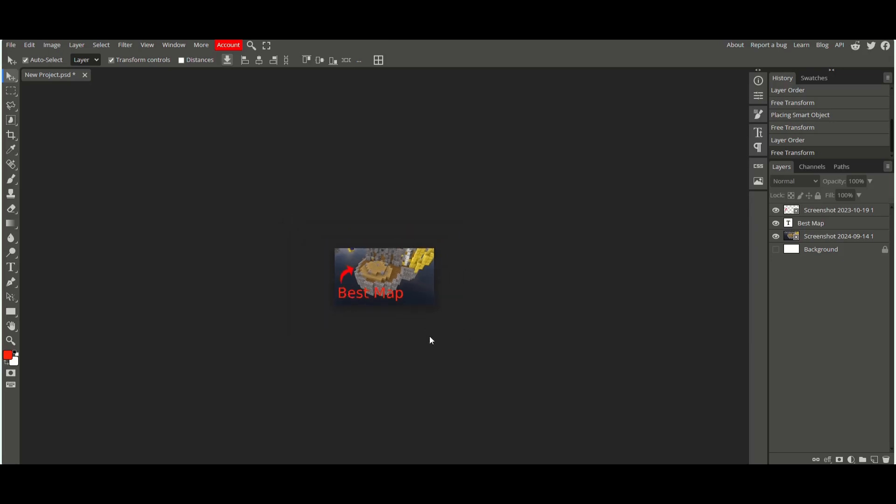
# Step: Free-transform the background screenshot layer, nudging it slightly within the canvas
pyautogui.click(410, 258)
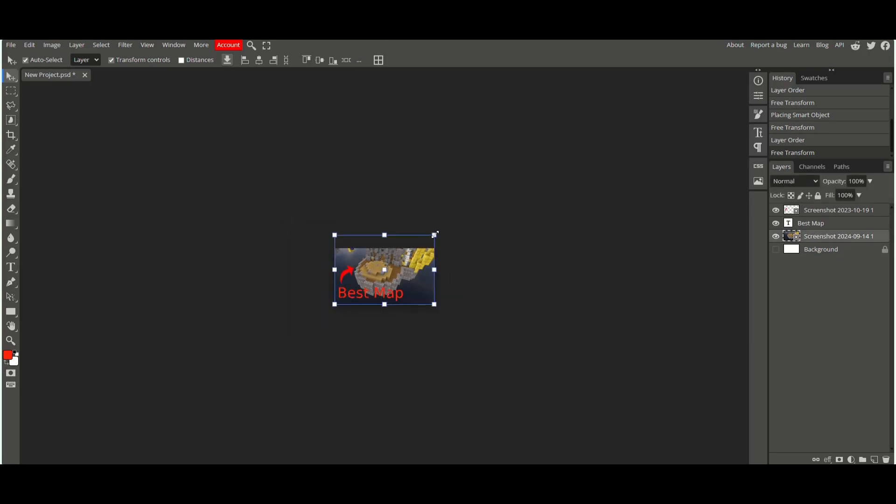
pyautogui.hotkey('ctrl', 't')
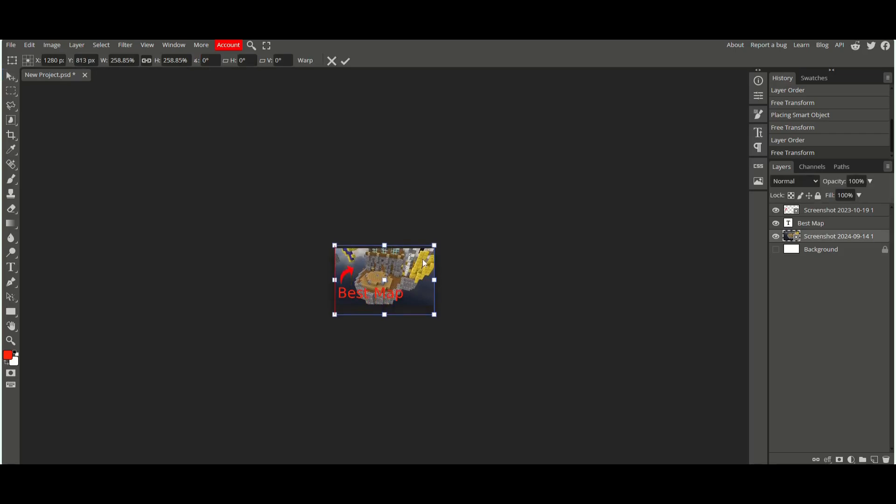
pyautogui.moveTo(422, 259); pyautogui.dragTo(423, 264)
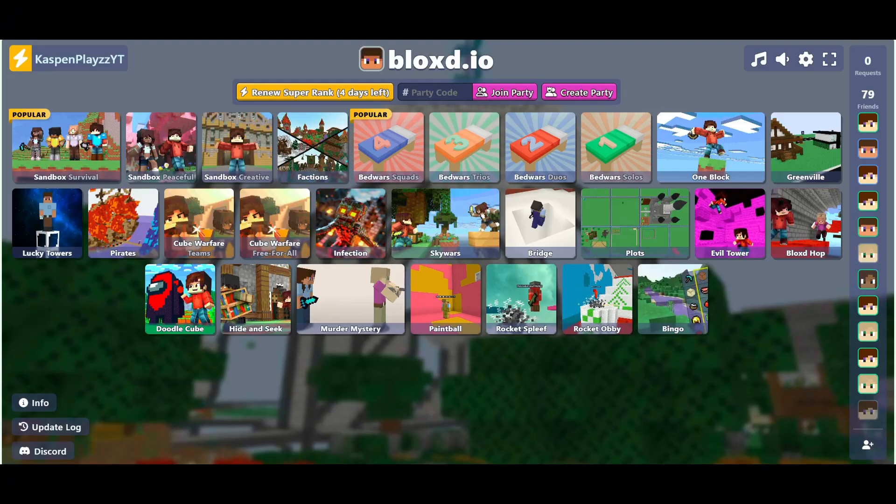
pyautogui.moveTo(867, 252)
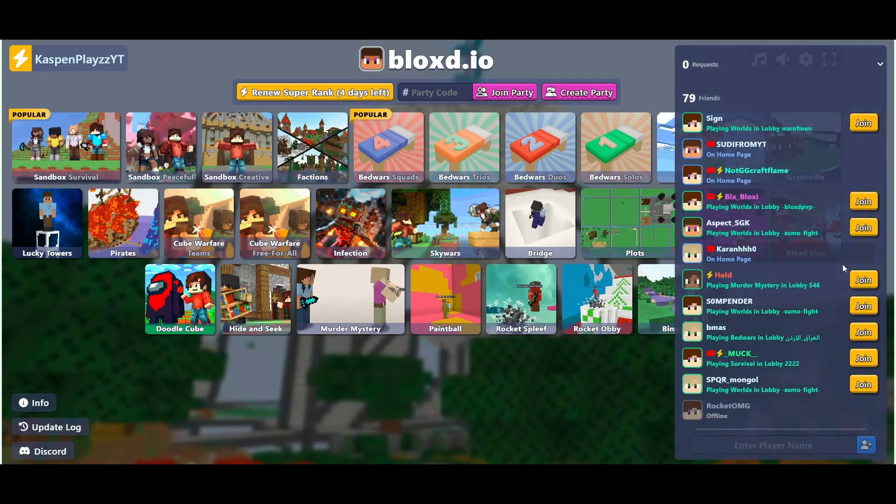
# Step: Create a new project from the Youtube Cover preset (2560 x 1440 px) and clear its background
pyautogui.scroll(-1, 827, 266)
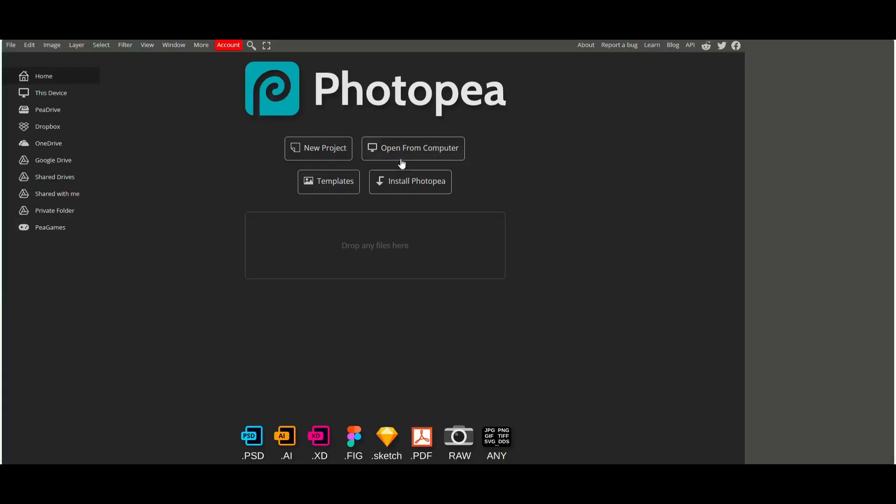
pyautogui.click(303, 154)
pyautogui.click(483, 295)
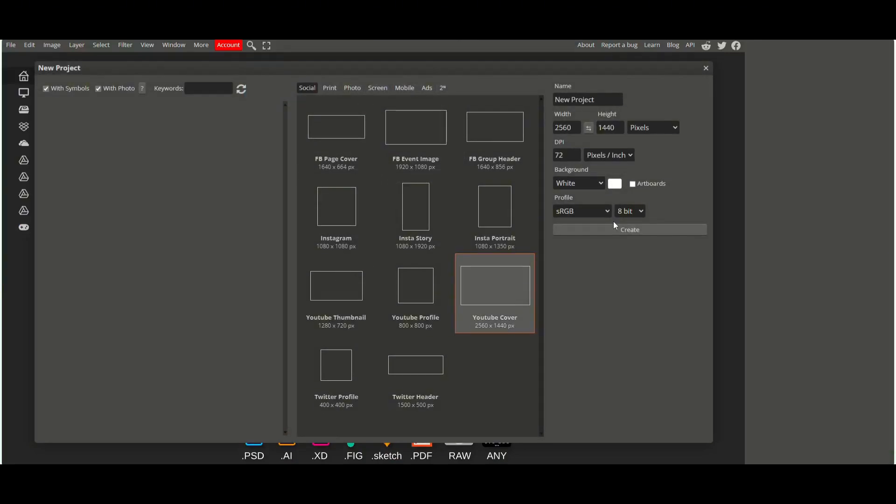
pyautogui.click(586, 230)
pyautogui.press('Delete')
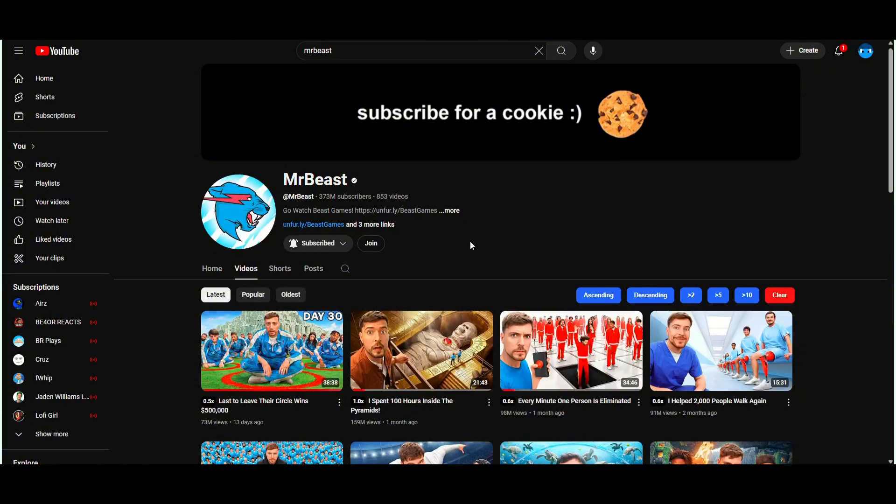
# Step: Browse the MrBeast channel's video thumbnails on YouTube for reference
pyautogui.scroll(-3, 833, 290)
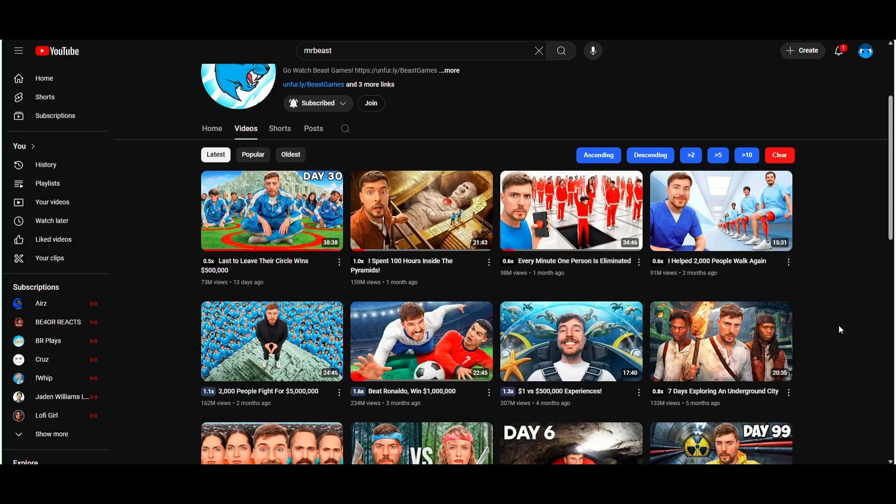
pyautogui.click(839, 52)
pyautogui.click(857, 238)
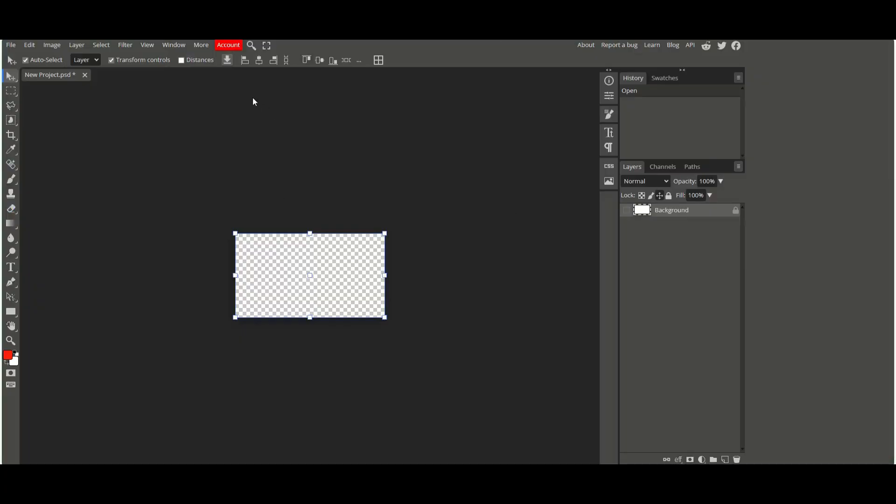
pyautogui.scroll(3, 253, 97)
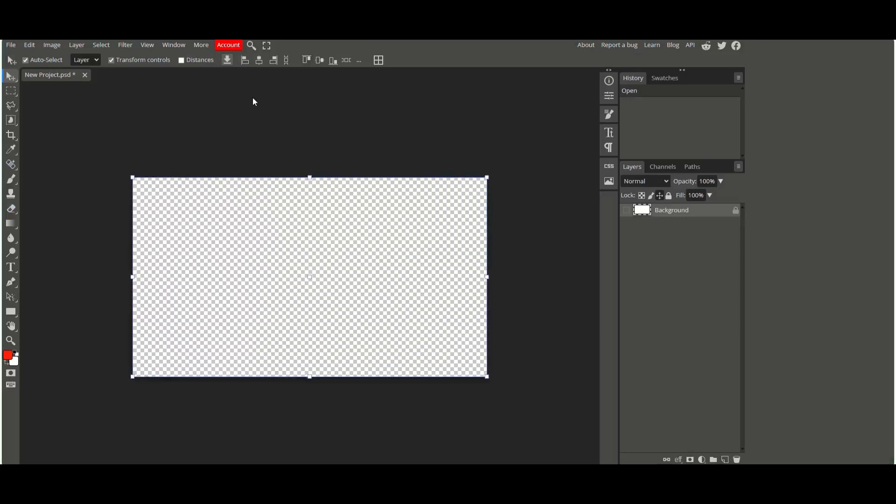
pyautogui.scroll(-2, 253, 97)
pyautogui.scroll(2, 252, 97)
pyautogui.scroll(-2, 253, 97)
pyautogui.scroll(1, 255, 102)
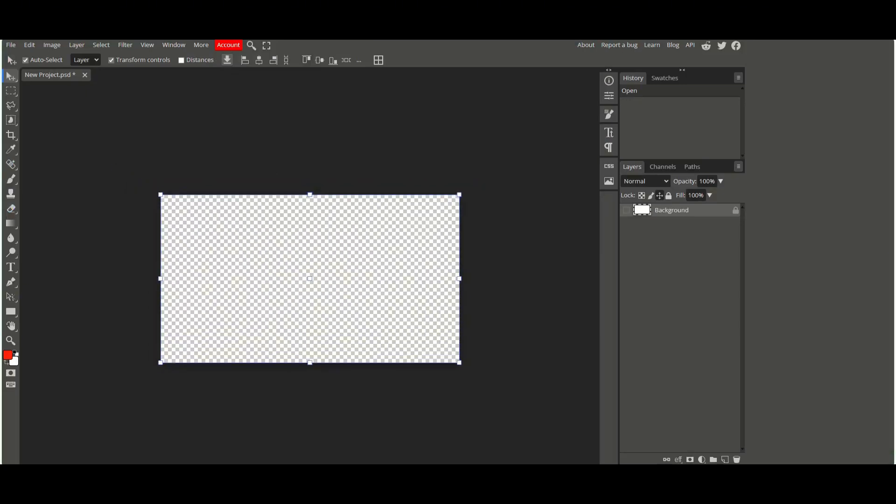
pyautogui.hotkey('ctrl', 't')
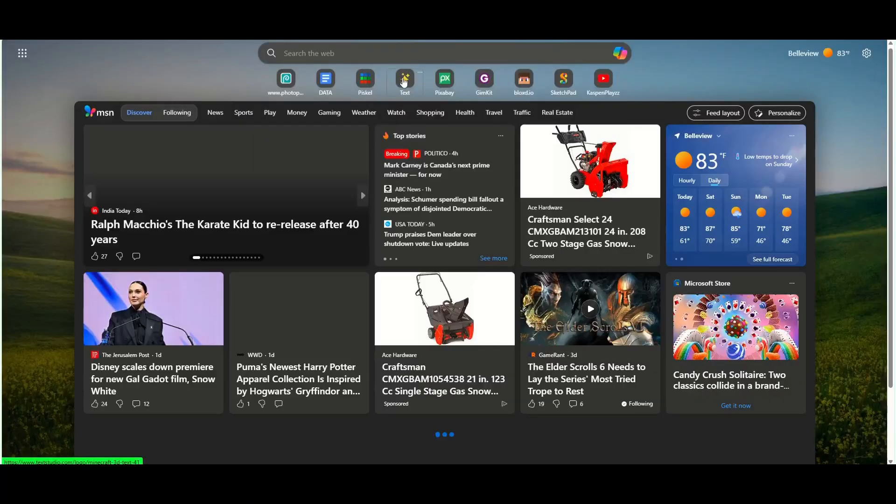
# Step: Open the TextStudio Minecraft 3D text editor and search its font list for fortn
pyautogui.click(404, 83)
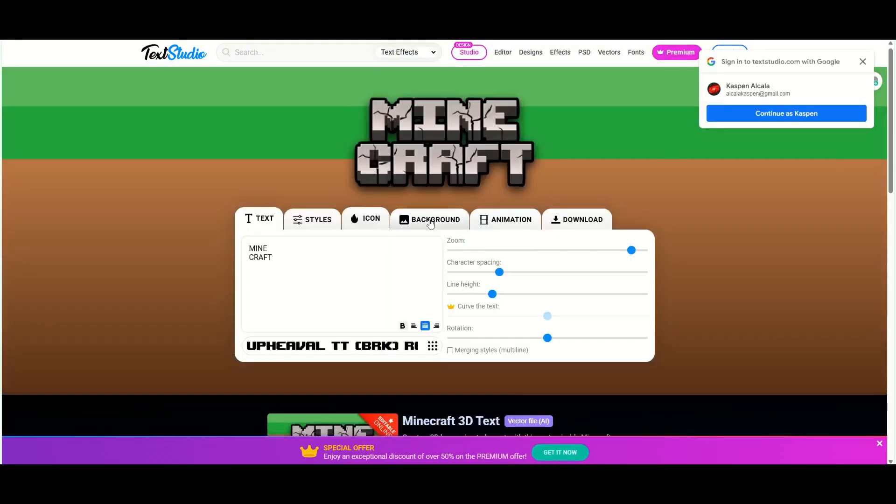
pyautogui.click(429, 220)
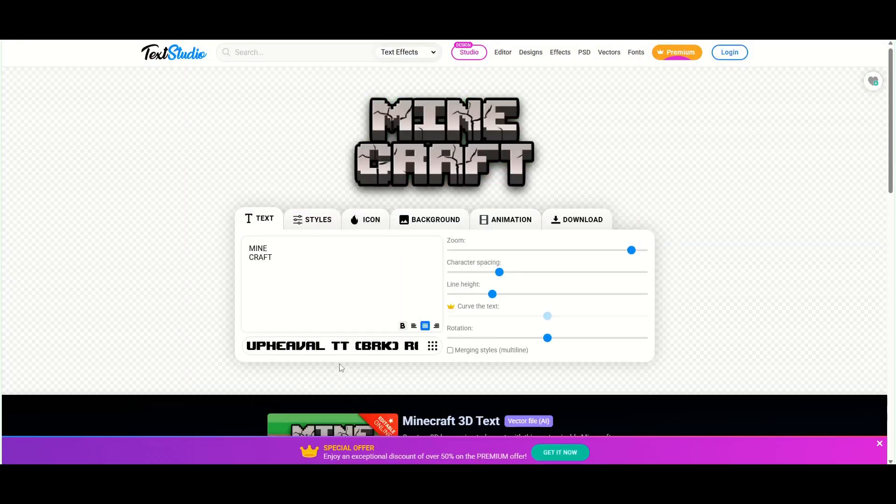
pyautogui.click(301, 356)
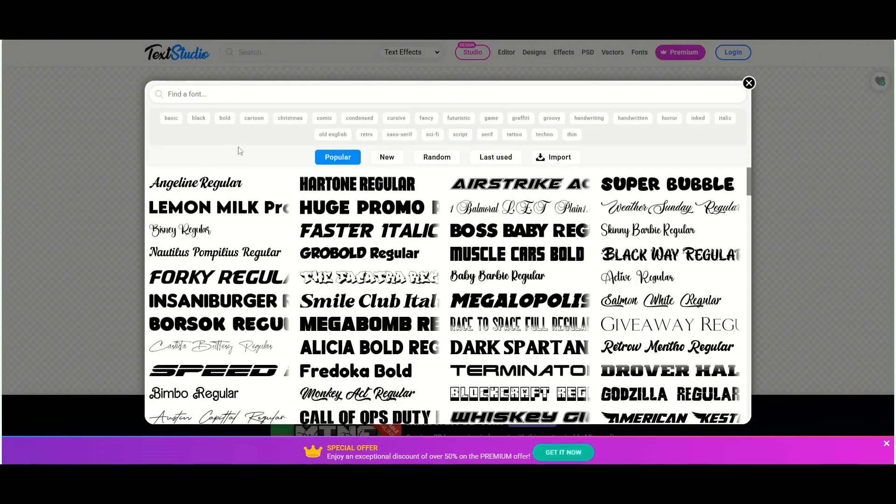
pyautogui.click(336, 92)
pyautogui.write('fortn')
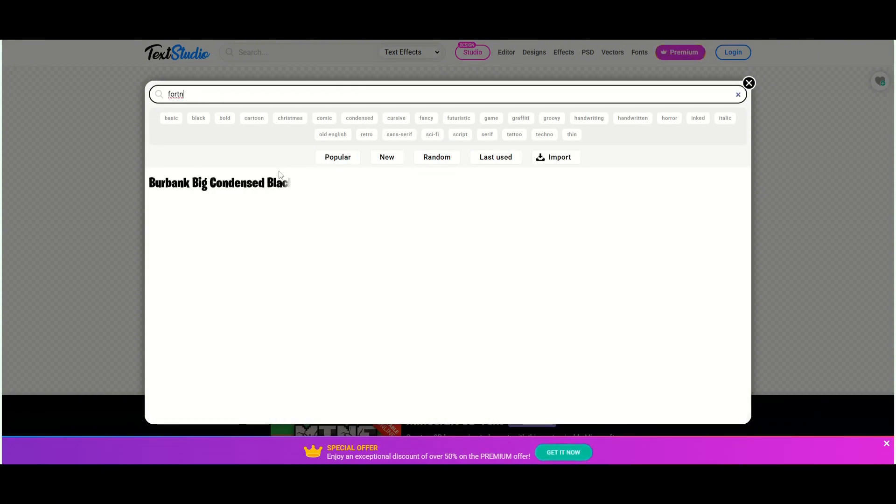
# Step: Choose the Burbank Big Condensed Black font and turn off the text's 3D projection, gradient and filling pattern styles
pyautogui.click(217, 184)
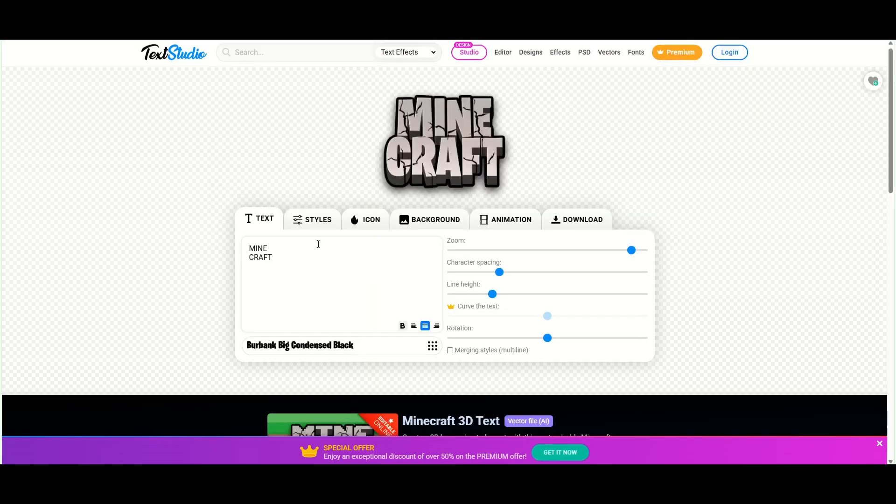
pyautogui.click(329, 229)
pyautogui.click(527, 267)
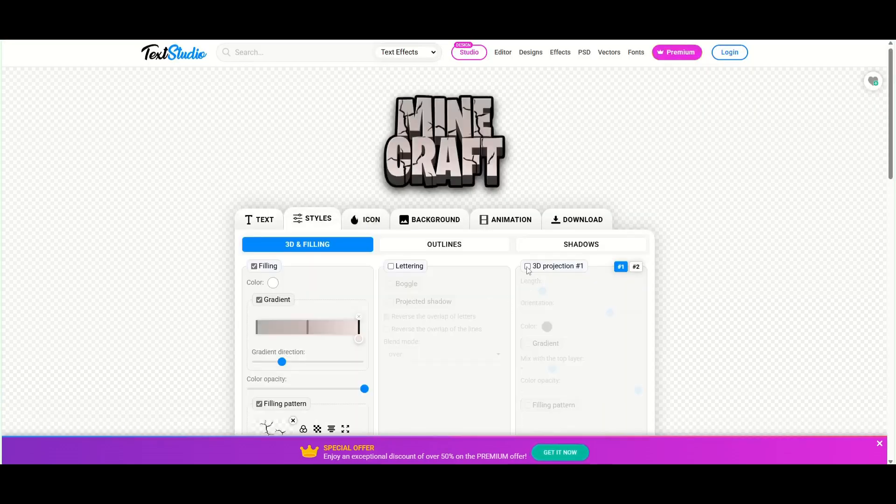
pyautogui.click(254, 300)
pyautogui.scroll(-1, 303, 327)
pyautogui.click(293, 311)
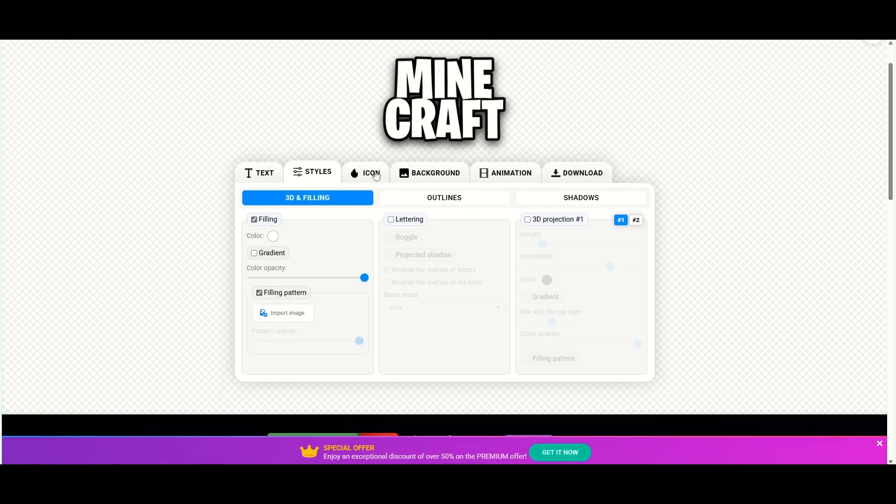
# Step: Replace the sample text with Overpowerd
pyautogui.click(255, 175)
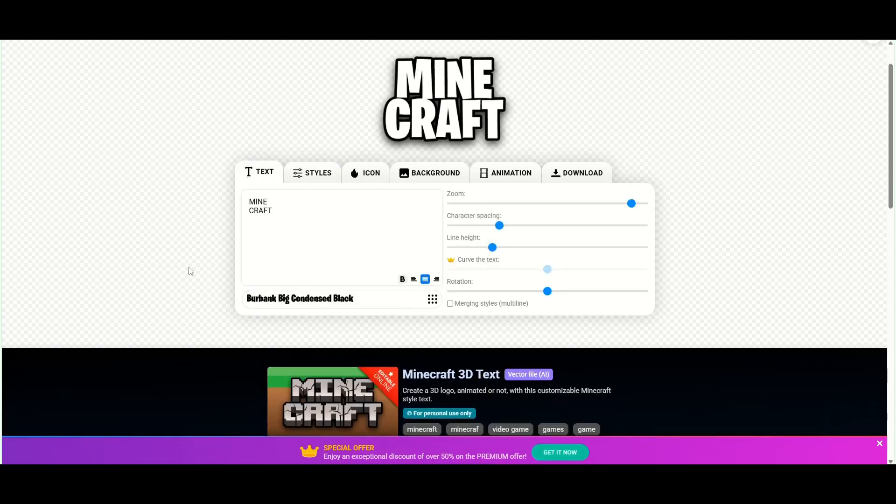
pyautogui.moveTo(359, 225); pyautogui.dragTo(245, 204)
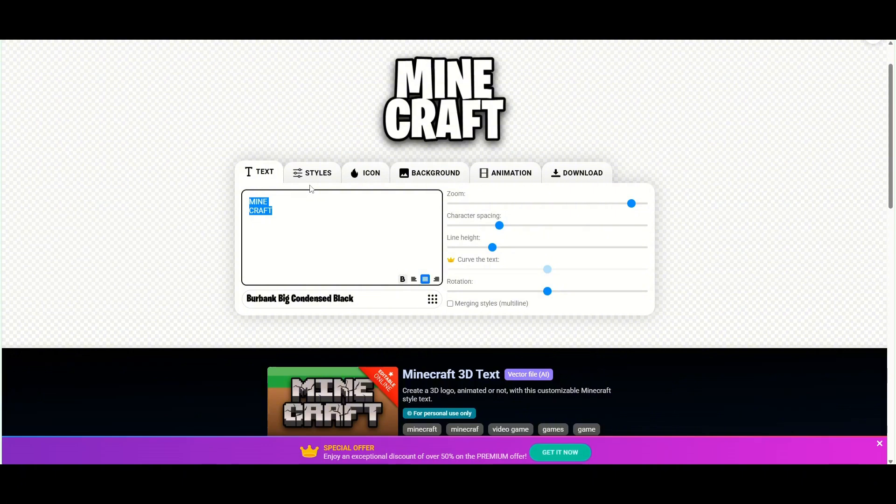
pyautogui.write('Overpowerd')
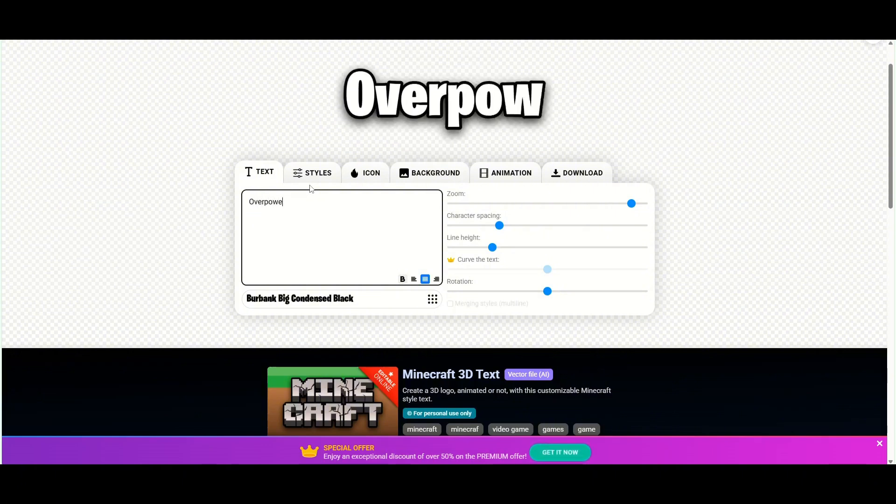
# Step: Download the text effect as a medium-quality PNG
pyautogui.click(585, 183)
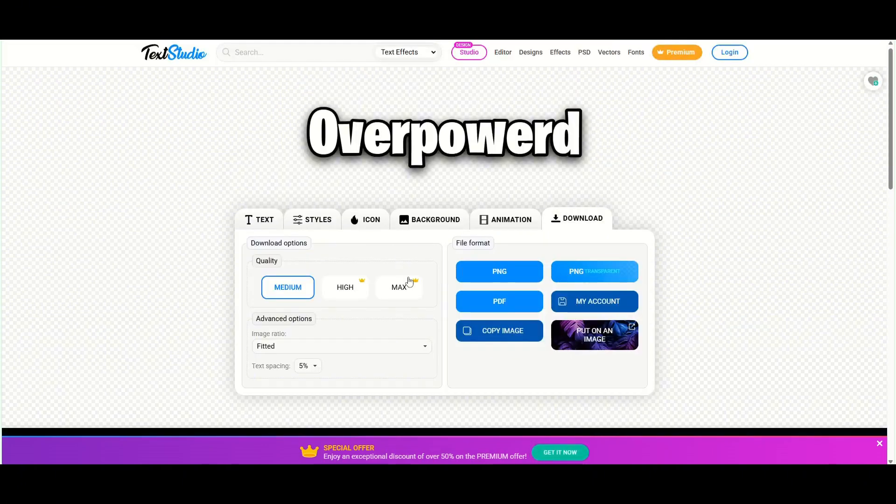
pyautogui.click(478, 276)
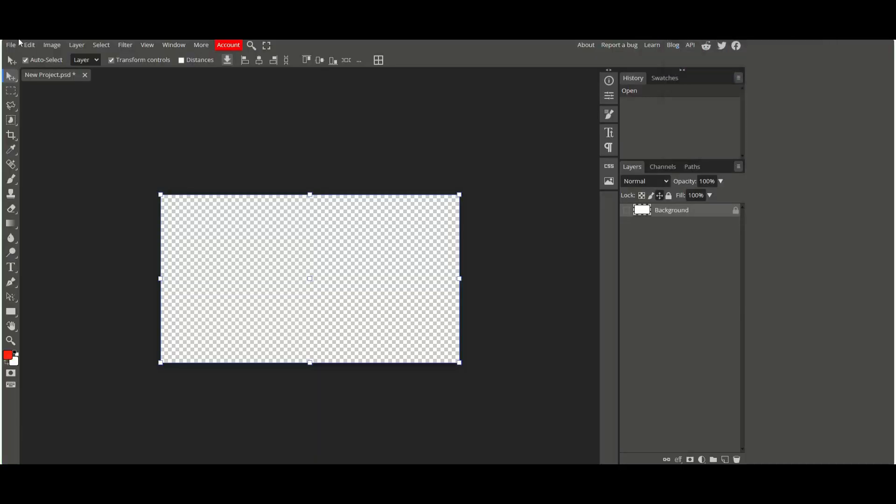
# Step: Switch to Photopea and place the downloaded Overpowerd-3-14-2025 image into the project
pyautogui.click(20, 45)
pyautogui.click(28, 72)
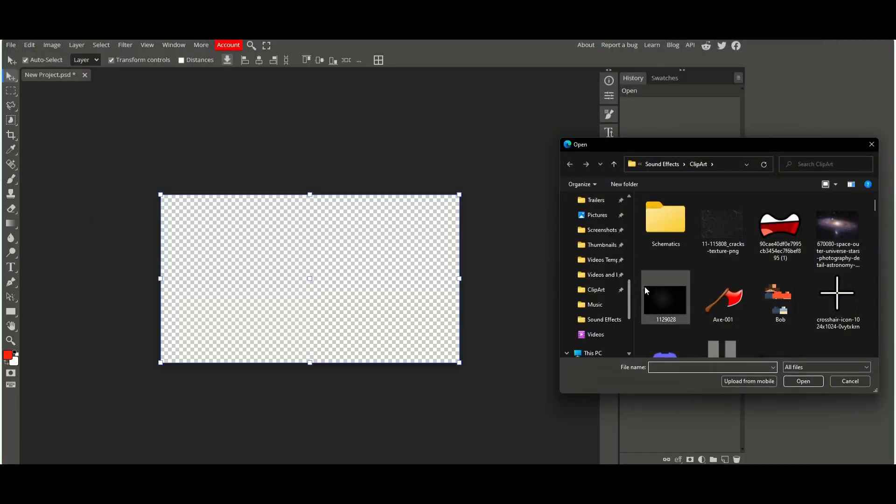
pyautogui.scroll(4, 602, 275)
pyautogui.click(600, 260)
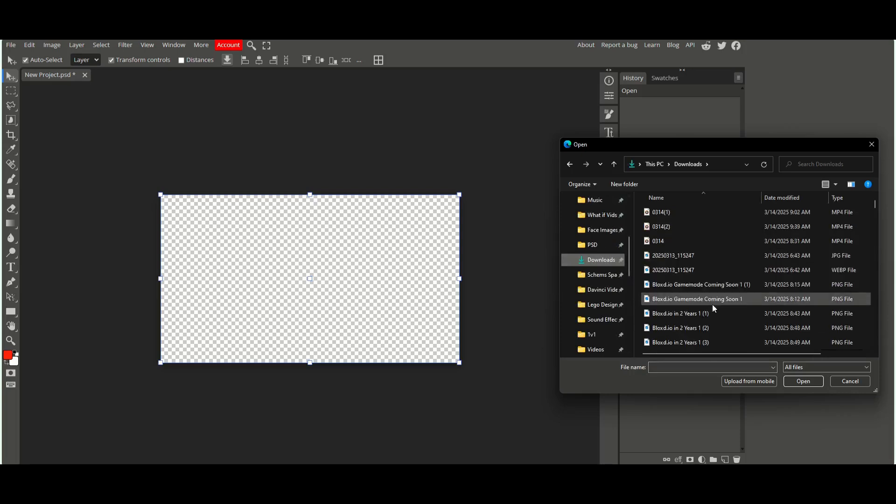
pyautogui.scroll(-4, 711, 304)
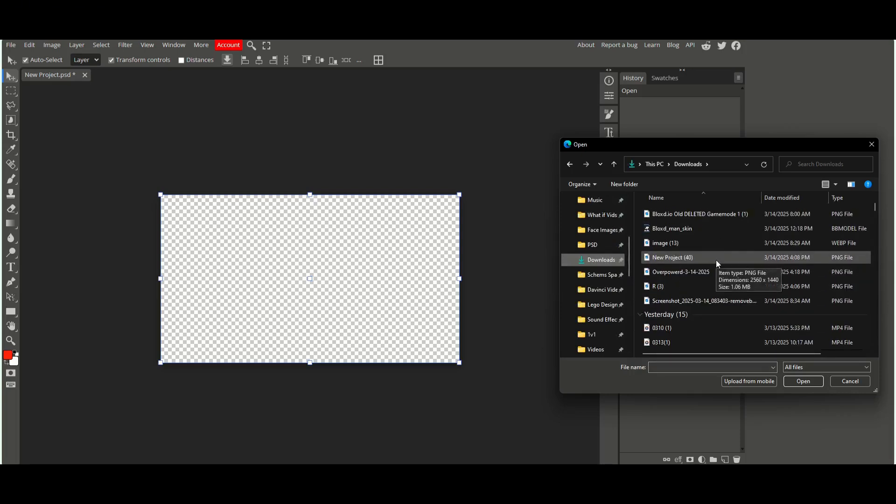
pyautogui.doubleClick(700, 271)
# Step: Scale the placed title image up and move it to the top of the canvas, then commit the transform
pyautogui.moveTo(370, 300); pyautogui.dragTo(558, 422)
pyautogui.moveTo(460, 333); pyautogui.dragTo(357, 257)
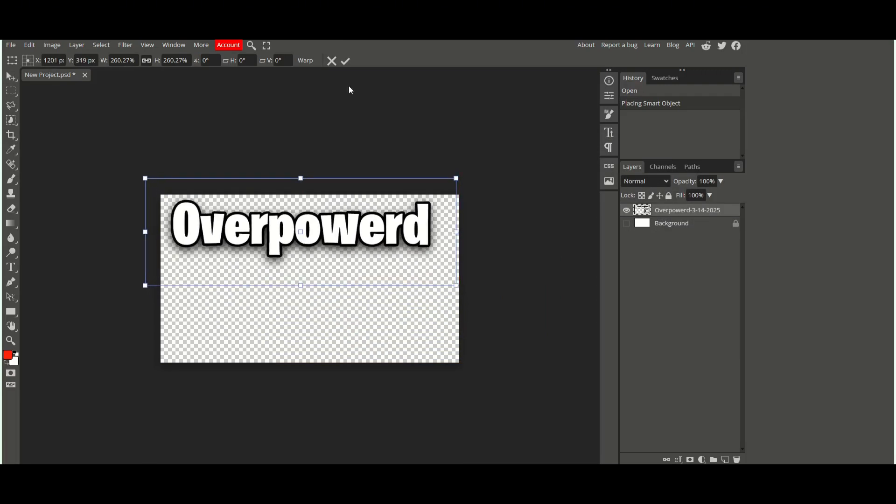
pyautogui.click(345, 61)
# Step: Add an Overpowerd text layer in the Dongle font, scaling it to fit below the title image
pyautogui.click(11, 267)
pyautogui.click(47, 60)
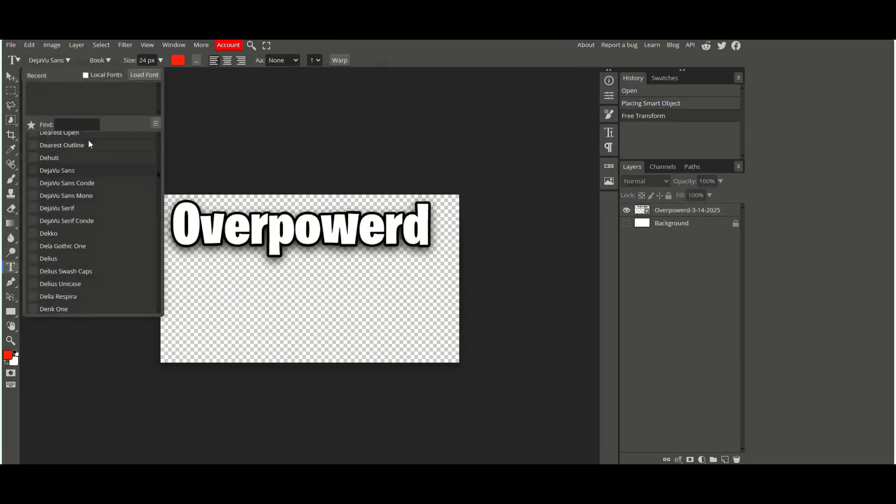
pyautogui.click(82, 125)
pyautogui.write('dongle')
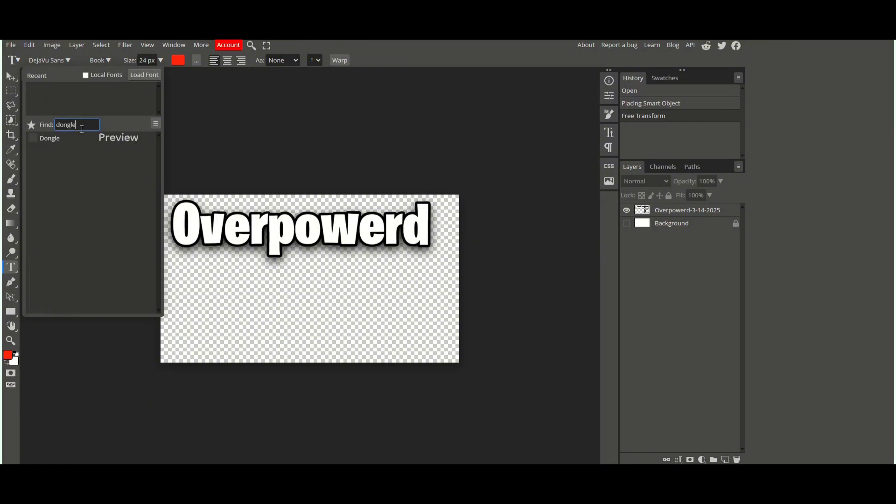
pyautogui.click(74, 138)
pyautogui.hotkey('ctrl', 'v')
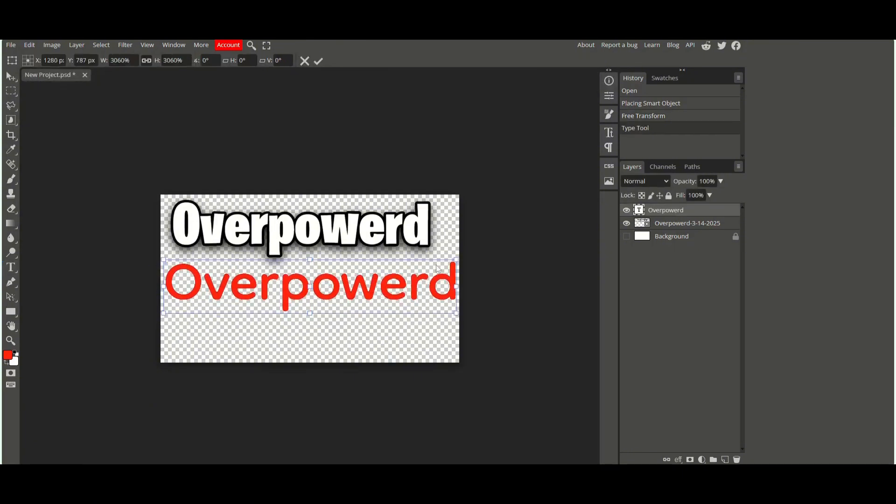
pyautogui.moveTo(457, 260); pyautogui.dragTo(446, 262)
pyautogui.moveTo(395, 291); pyautogui.dragTo(396, 283)
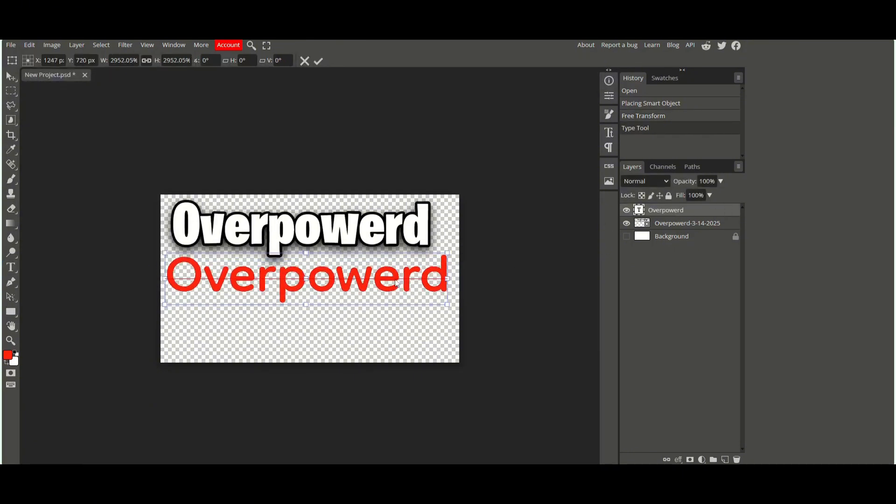
# Step: Apply Color Overlay and Stroke layer styles to the Overpowerd text layer
pyautogui.rightClick(675, 212)
pyautogui.click(679, 212)
pyautogui.moveTo(210, 113); pyautogui.dragTo(804, 113)
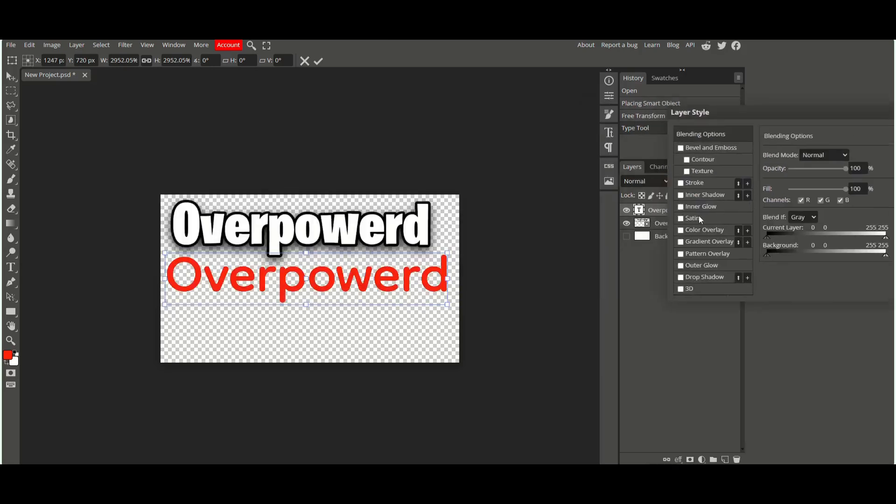
pyautogui.click(680, 230)
pyautogui.click(694, 182)
pyautogui.moveTo(709, 103); pyautogui.dragTo(618, 80)
pyautogui.moveTo(701, 134); pyautogui.dragTo(707, 135)
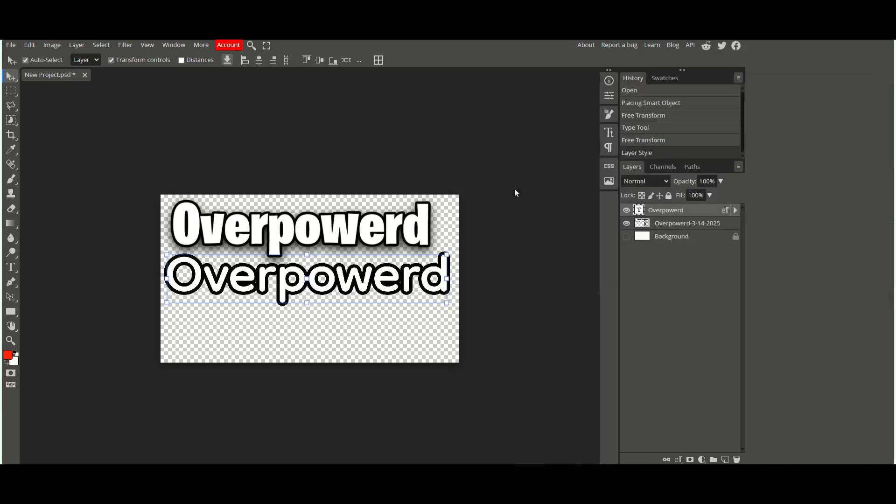
pyautogui.click(847, 109)
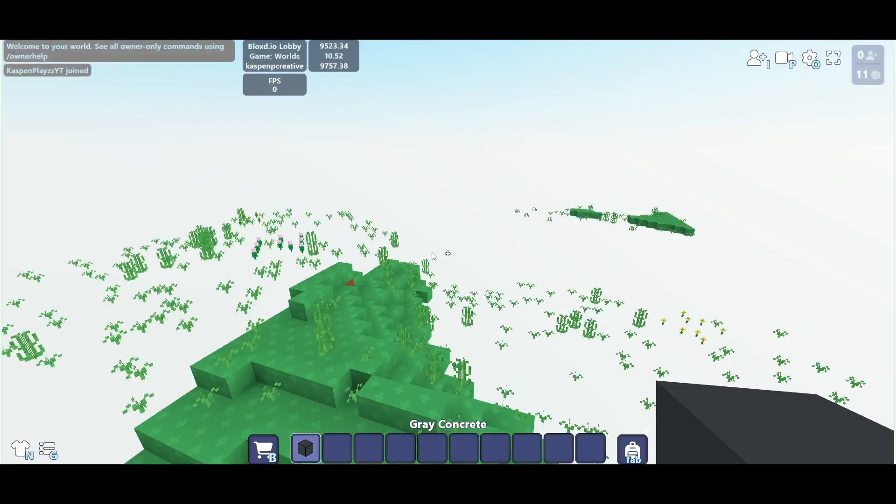
# Step: Switch to bloxd.io, search the inventory for diam and equip the Diamond Sword
pyautogui.press('Tab')
pyautogui.click(295, 379)
pyautogui.click(337, 326)
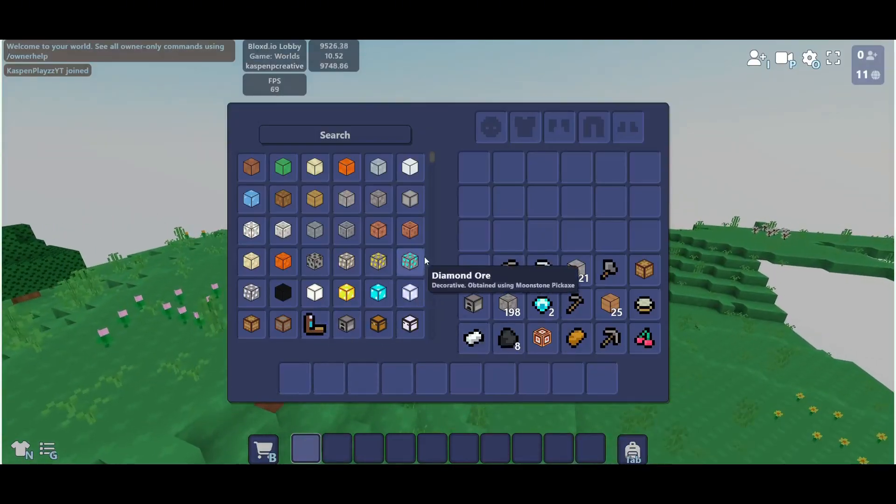
pyautogui.click(378, 133)
pyautogui.write('diam')
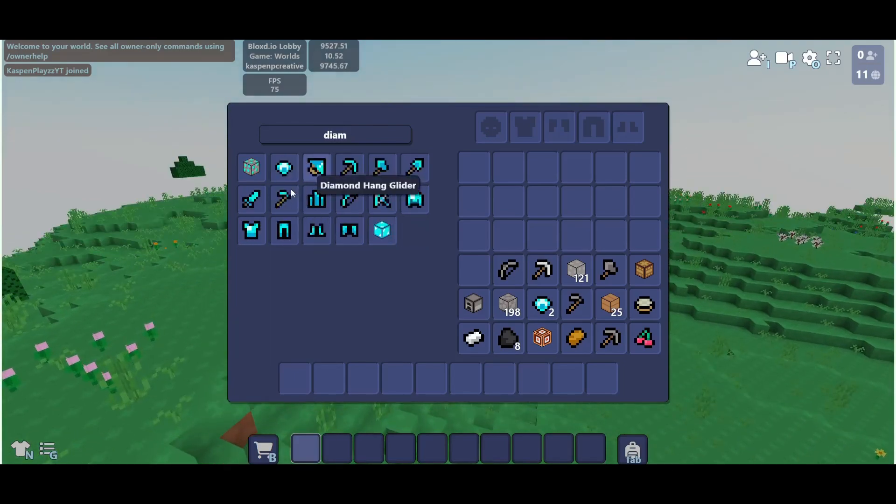
pyautogui.click(252, 199)
pyautogui.press('Tab')
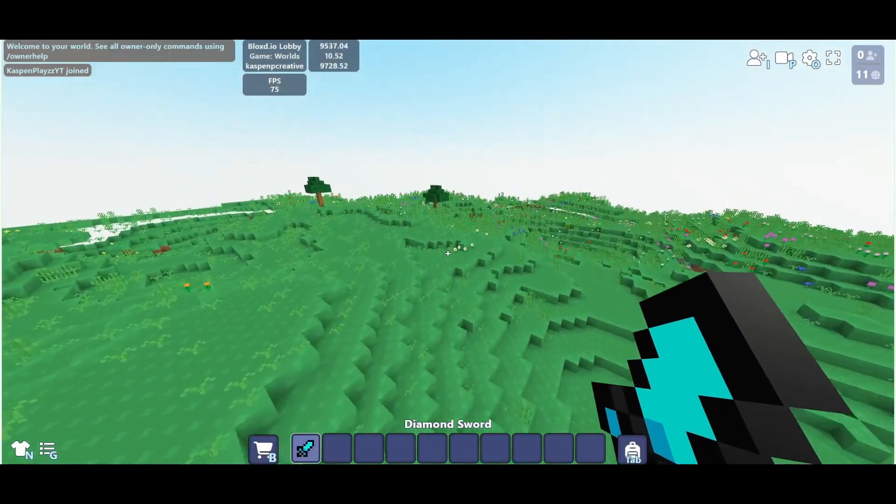
# Step: Walk forward and switch the camera to a front-facing third-person view of the character
pyautogui.press('Tab')
pyautogui.press('Tab')
pyautogui.press('w')
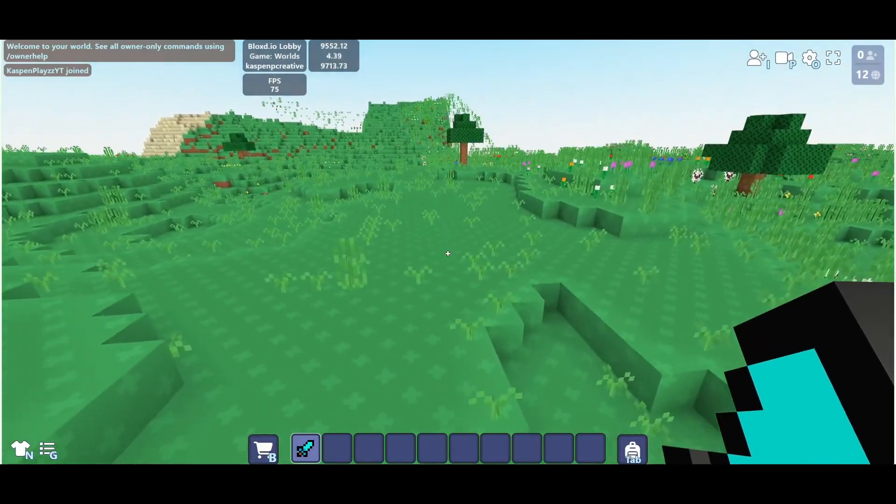
pyautogui.press('F5')
pyautogui.press('w')
pyautogui.press('space')
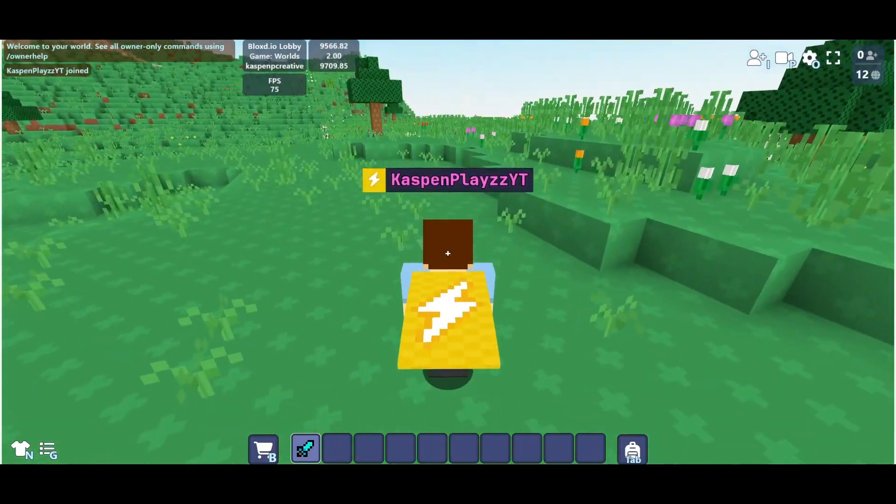
pyautogui.press('F5')
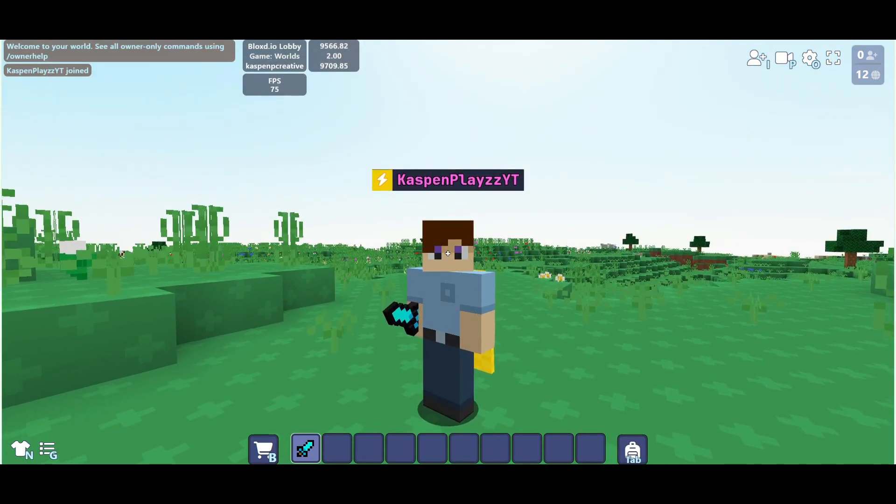
# Step: Capture a screen snip of the character holding the sword and exit the game
pyautogui.press('Escape')
pyautogui.press('super+shift+s')
pyautogui.moveTo(124, 167); pyautogui.dragTo(510, 406)
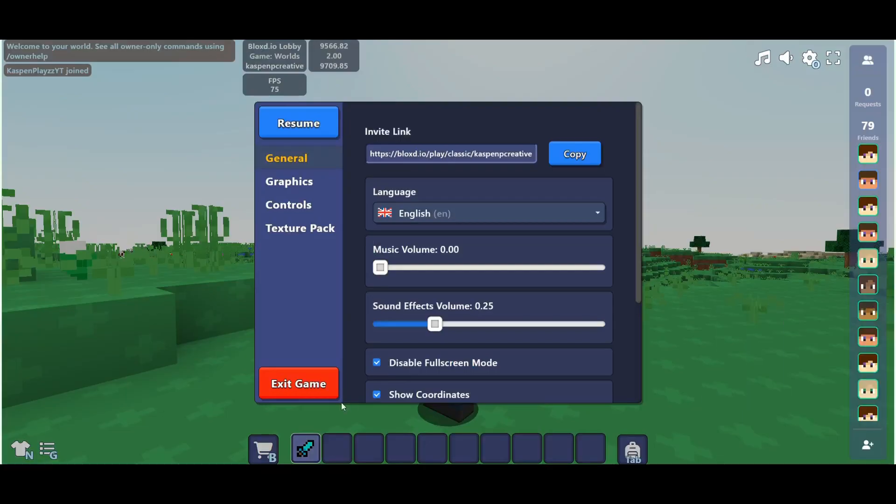
pyautogui.click(298, 382)
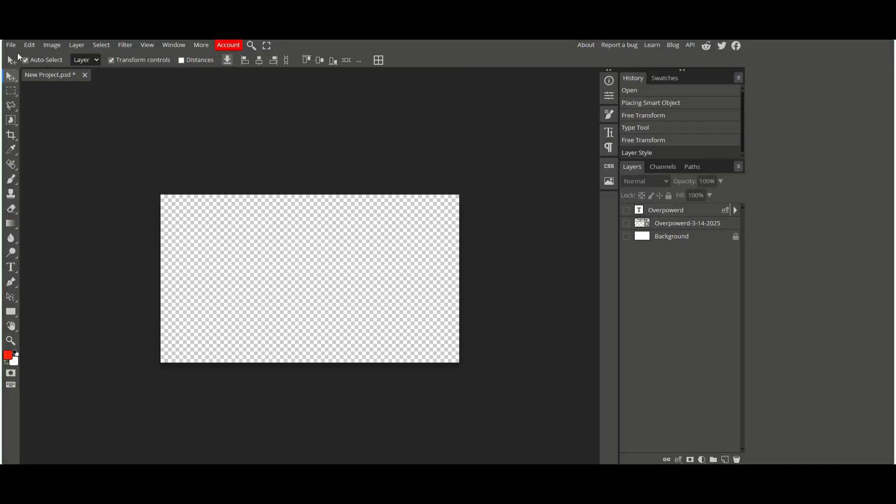
# Step: Place the character screenshot into the Photopea project and move its layer above the background
pyautogui.click(11, 44)
pyautogui.click(21, 85)
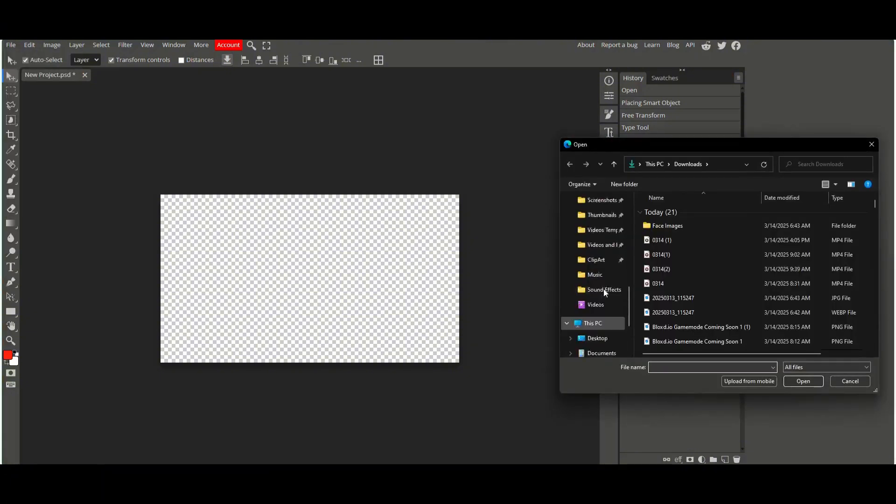
pyautogui.click(594, 245)
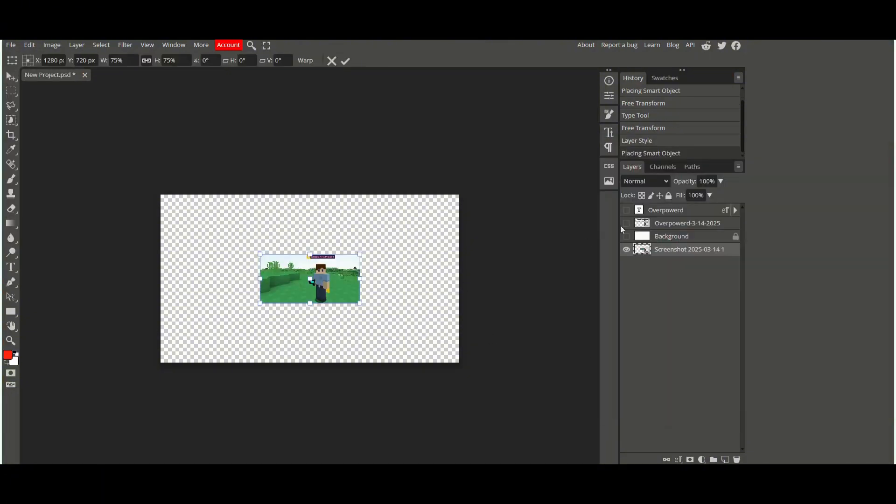
pyautogui.moveTo(692, 252); pyautogui.dragTo(687, 231)
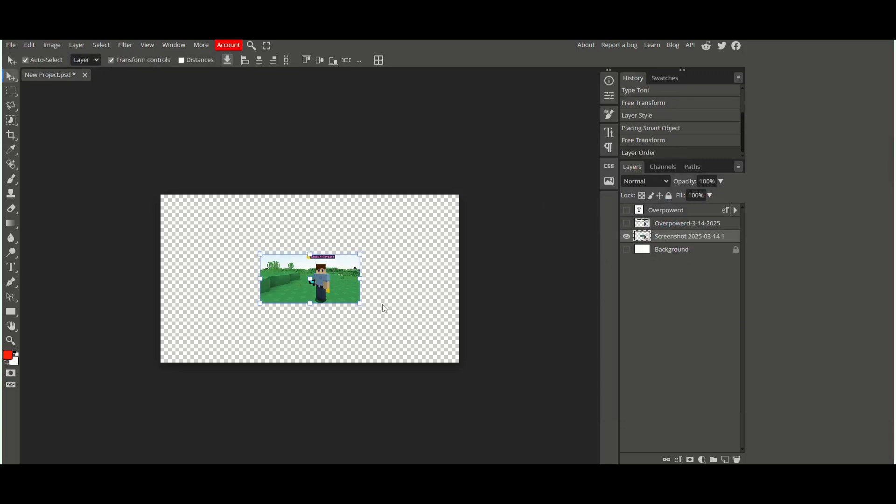
# Step: Scale and reposition the character screenshot to fill the canvas
pyautogui.moveTo(362, 304); pyautogui.dragTo(343, 319)
pyautogui.moveTo(507, 140); pyautogui.dragTo(426, 186)
pyautogui.moveTo(380, 216); pyautogui.dragTo(424, 220)
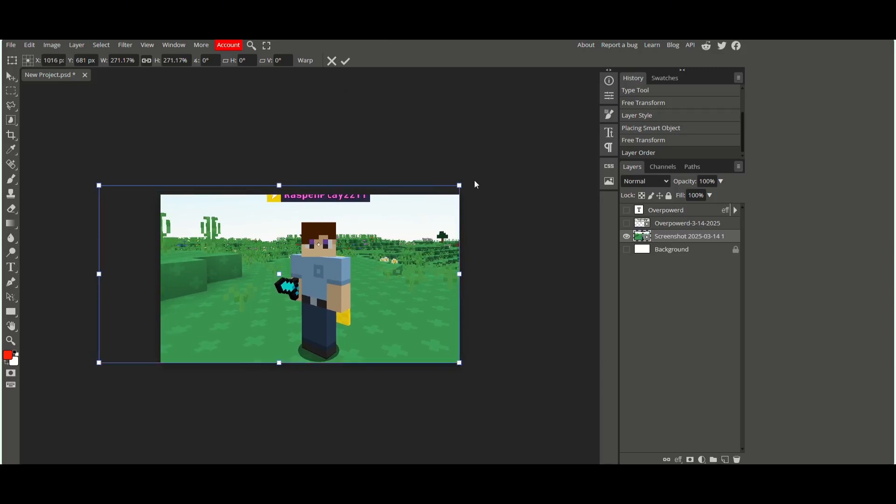
pyautogui.moveTo(460, 186); pyautogui.dragTo(441, 194)
pyautogui.moveTo(407, 215); pyautogui.dragTo(467, 215)
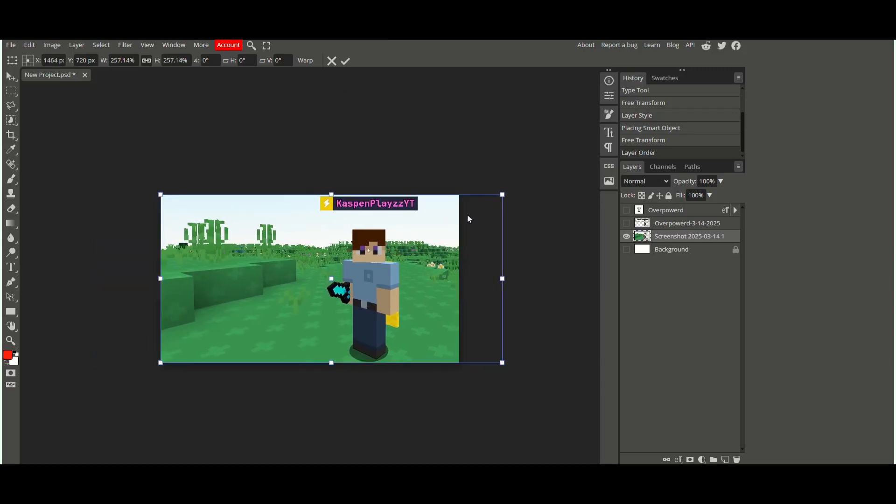
# Step: Toggle layer visibility to show the Overpowerd title image over the screenshot
pyautogui.click(628, 211)
pyautogui.click(625, 210)
pyautogui.click(626, 223)
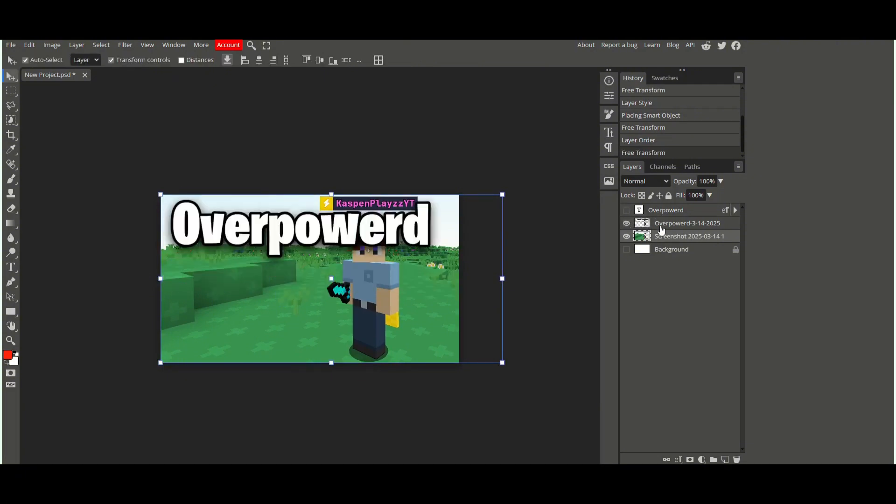
# Step: Scale the Overpowerd title image down and place it in the top-left corner, then commit the transform
pyautogui.click(660, 228)
pyautogui.moveTo(456, 285); pyautogui.dragTo(374, 257)
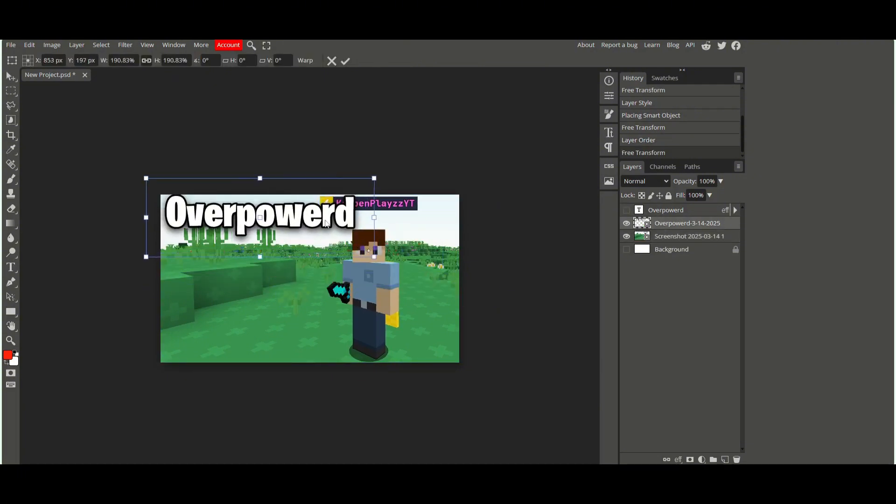
pyautogui.moveTo(326, 225); pyautogui.dragTo(328, 230)
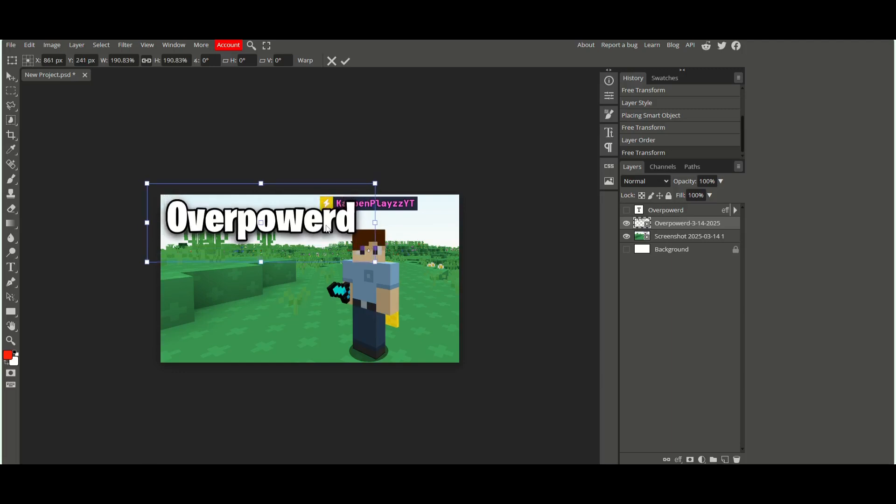
pyautogui.click(345, 64)
# Step: Select the character screenshot layer and blur it using a 1000 px Blur brush at 100% strength
pyautogui.click(410, 108)
pyautogui.click(665, 235)
pyautogui.click(11, 238)
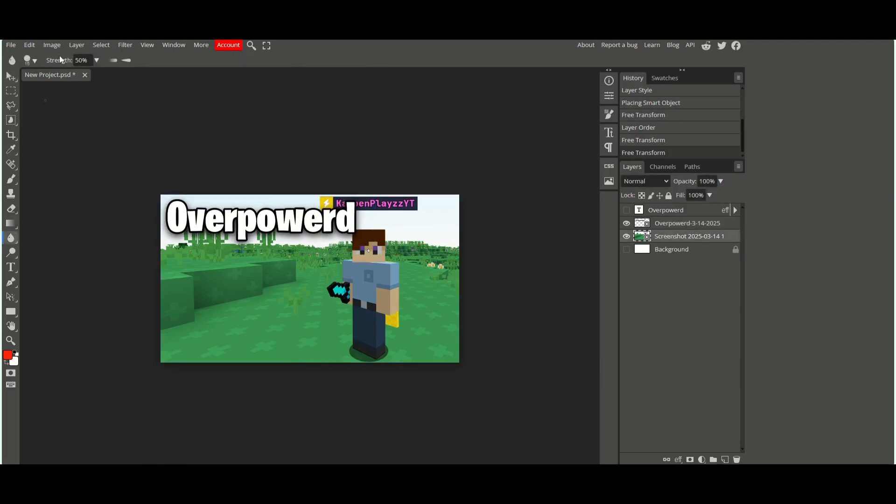
pyautogui.click(33, 61)
pyautogui.moveTo(145, 91); pyautogui.dragTo(155, 91)
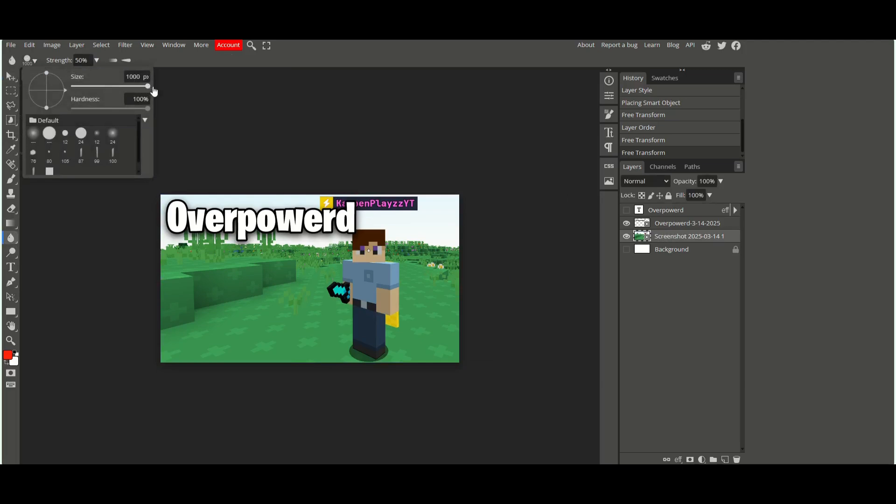
pyautogui.click(96, 60)
pyautogui.moveTo(89, 73); pyautogui.dragTo(100, 74)
pyautogui.moveTo(219, 261)
pyautogui.mouseDown()
pyautogui.moveTo(240, 298)
pyautogui.moveTo(241, 412)
pyautogui.moveTo(214, 428)
pyautogui.mouseUp()
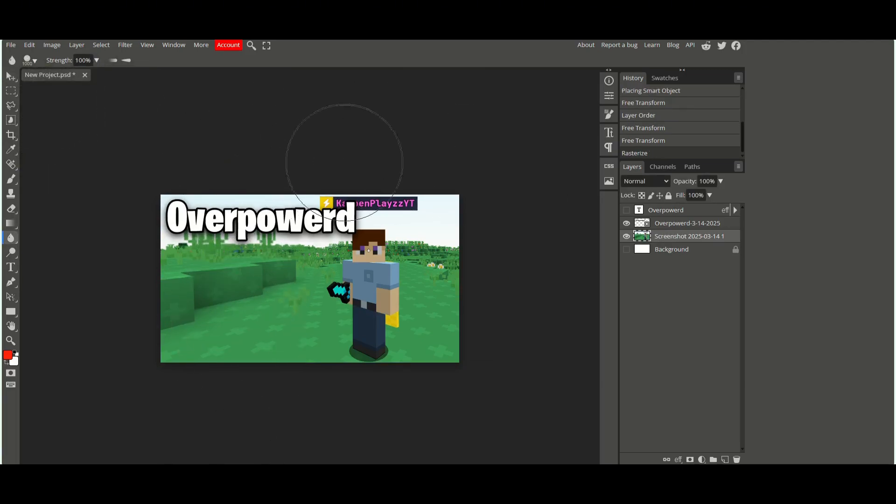
pyautogui.moveTo(451, 310)
pyautogui.mouseDown()
pyautogui.moveTo(504, 365)
pyautogui.moveTo(511, 224)
pyautogui.moveTo(488, 303)
pyautogui.moveTo(534, 121)
pyautogui.moveTo(505, 277)
pyautogui.moveTo(460, 284)
pyautogui.moveTo(220, 94)
pyautogui.moveTo(272, 141)
pyautogui.moveTo(259, 131)
pyautogui.moveTo(244, 236)
pyautogui.moveTo(316, 162)
pyautogui.moveTo(385, 220)
pyautogui.moveTo(405, 219)
pyautogui.moveTo(432, 268)
pyautogui.moveTo(428, 339)
pyautogui.mouseUp()
# Step: Enlarge and reposition the blurred screenshot so the character fills the right side of the canvas
pyautogui.press('v')
pyautogui.moveTo(498, 362); pyautogui.dragTo(570, 411)
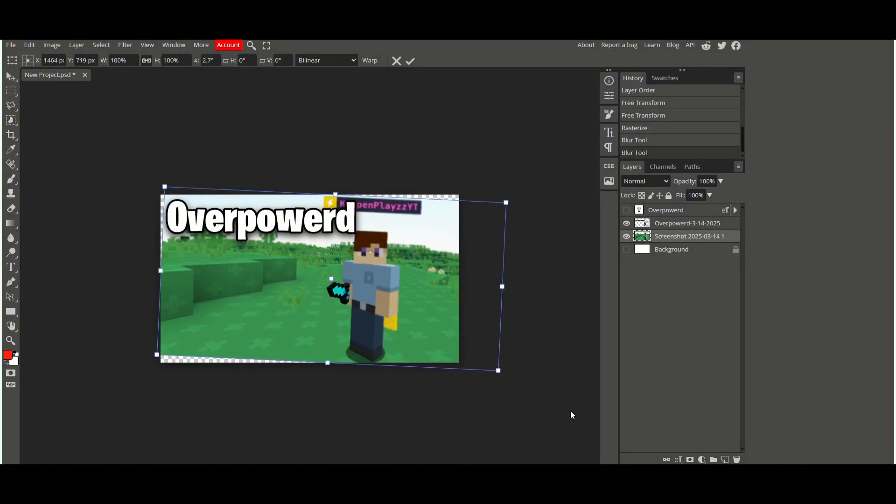
pyautogui.hotkey('ctrl', 'z')
pyautogui.moveTo(502, 363); pyautogui.dragTo(700, 459)
pyautogui.moveTo(559, 405); pyautogui.dragTo(459, 331)
pyautogui.click(252, 455)
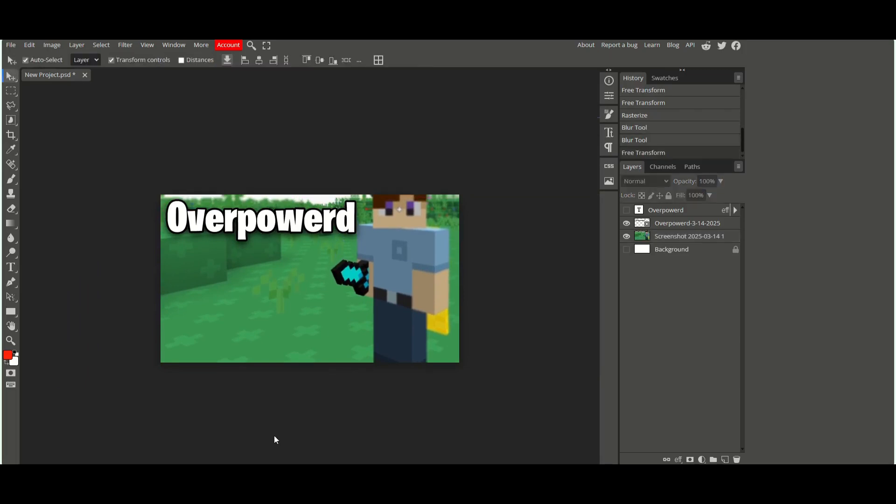
# Step: Enlarge the Overpowerd title image to about 237% and commit the transform
pyautogui.moveTo(348, 221); pyautogui.dragTo(370, 234)
pyautogui.moveTo(398, 274); pyautogui.dragTo(372, 264)
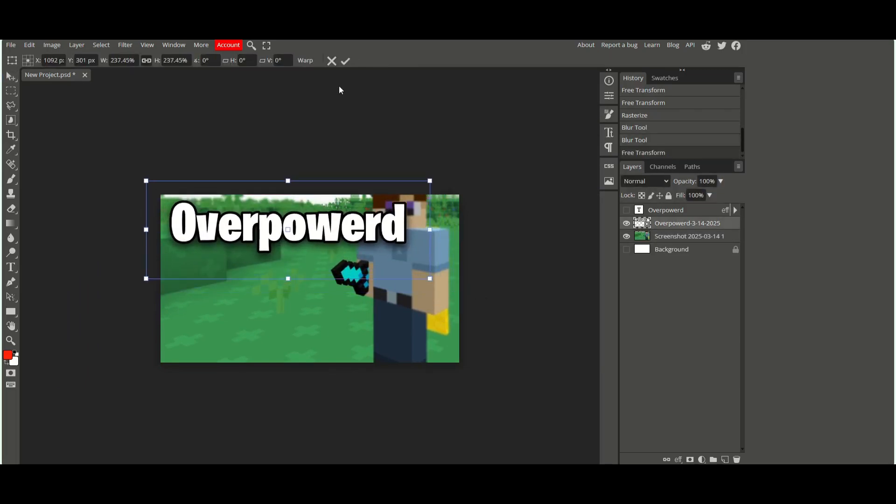
pyautogui.click(345, 61)
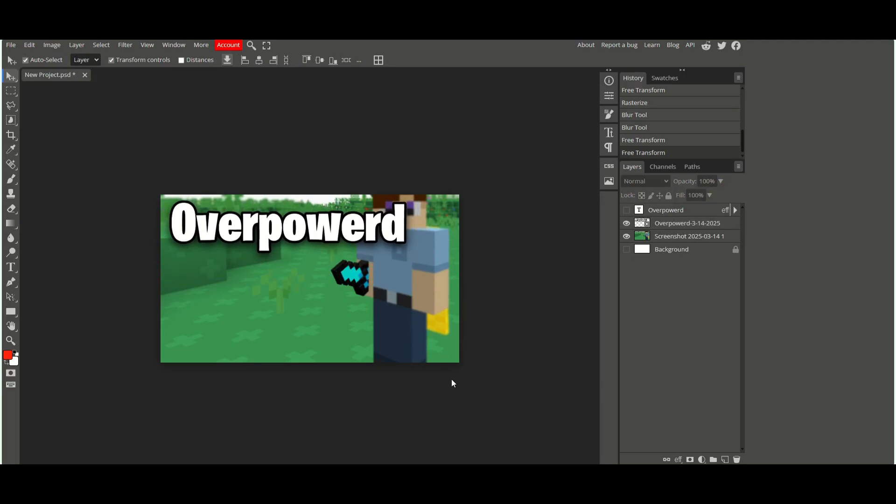
# Step: Open the red arrow image into the project and move its layer just above the screenshot layer
pyautogui.click(10, 45)
pyautogui.click(21, 86)
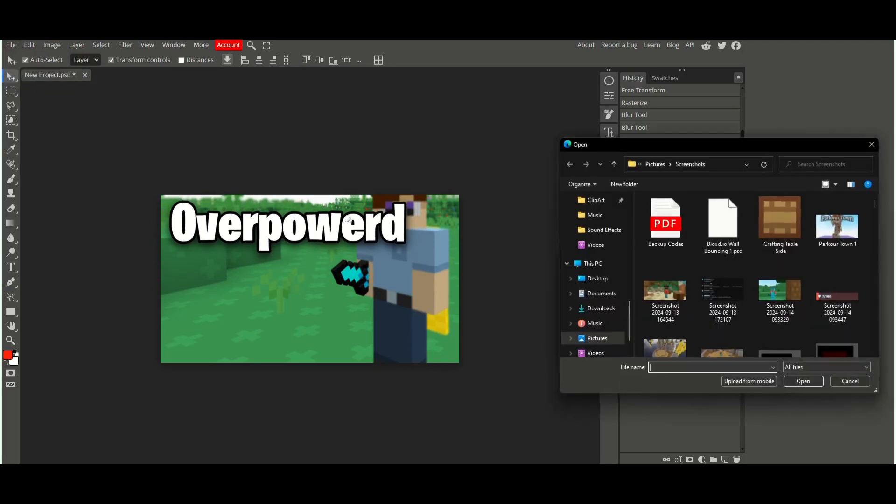
pyautogui.scroll(1, 589, 285)
pyautogui.moveTo(670, 265); pyautogui.dragTo(666, 230)
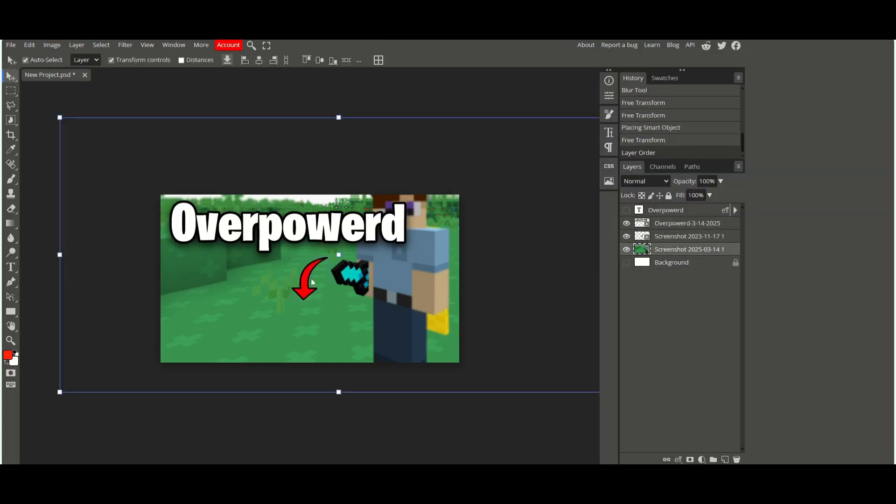
# Step: Rotate the red arrow about -70° so it points at the sword, and commit the transform
pyautogui.click(663, 235)
pyautogui.moveTo(327, 298); pyautogui.dragTo(340, 230)
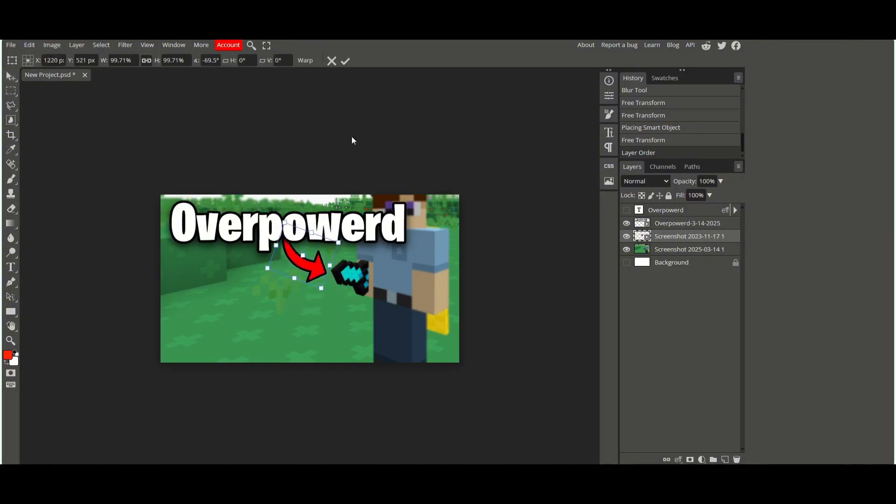
pyautogui.click(346, 61)
pyautogui.click(404, 120)
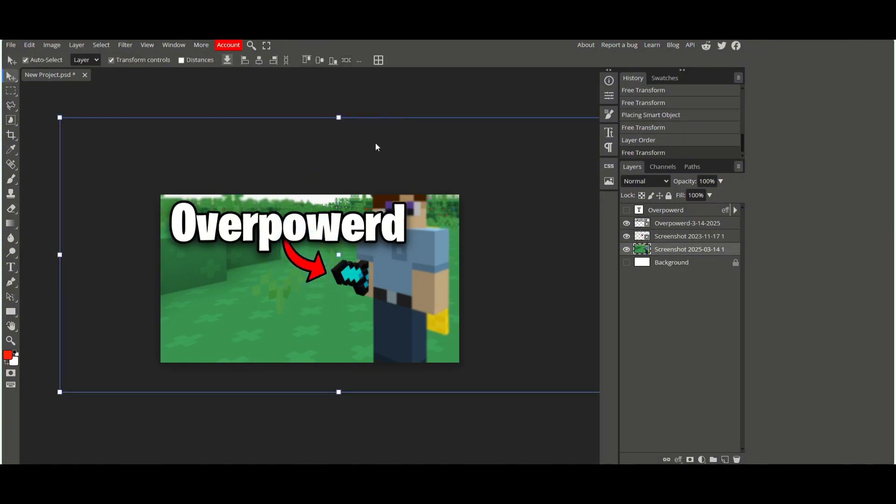
# Step: Zoom in on the sword, lasso-select it on the screenshot layer, and duplicate that layer
pyautogui.click(306, 433)
pyautogui.hotkey('ctrl', '-')
pyautogui.hotkey('ctrl', '-')
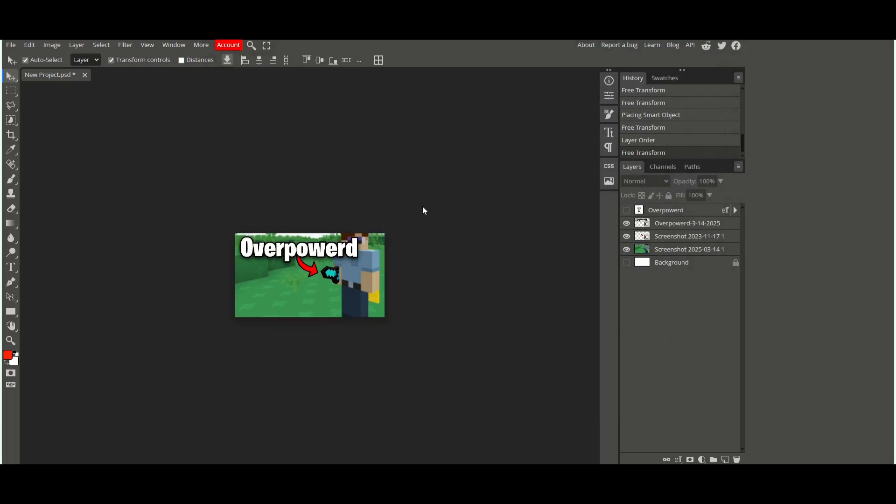
pyautogui.scroll(12, 421, 206)
pyautogui.moveTo(421, 207); pyautogui.dragTo(153, 201)
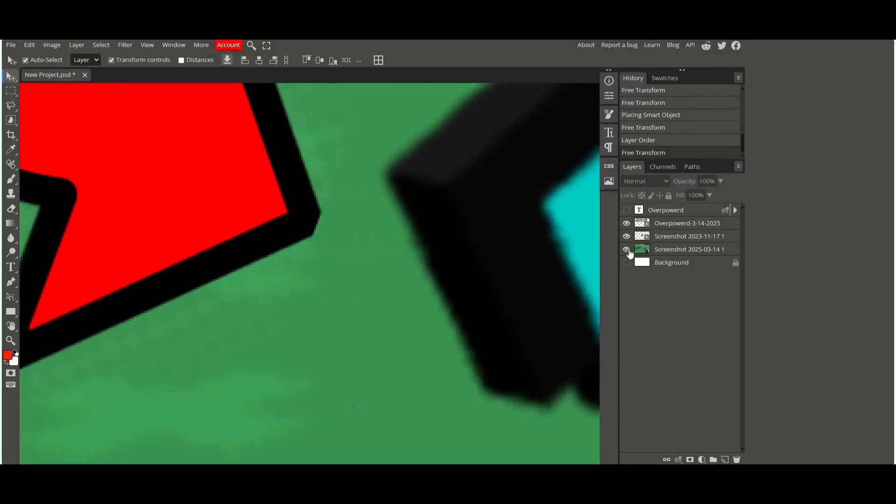
pyautogui.click(682, 249)
pyautogui.moveTo(536, 256); pyautogui.dragTo(192, 361)
pyautogui.scroll(-3, 191, 359)
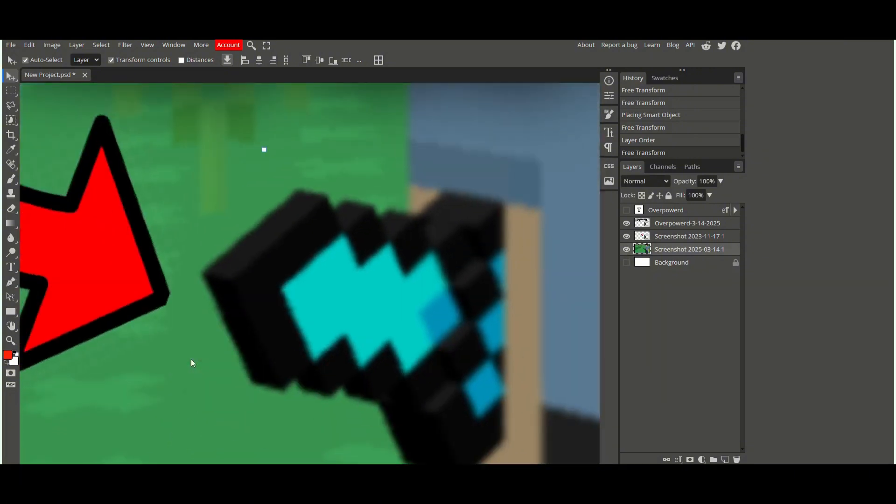
pyautogui.click(11, 105)
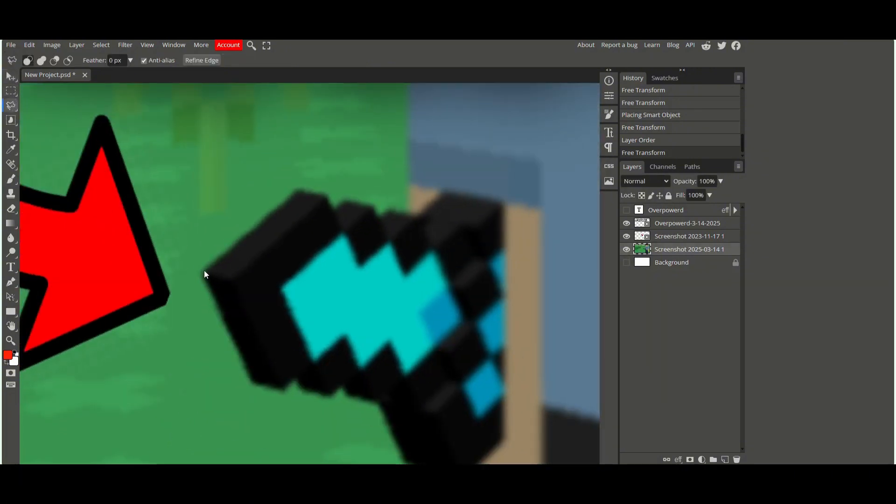
pyautogui.moveTo(293, 201); pyautogui.dragTo(294, 201)
pyautogui.rightClick(659, 252)
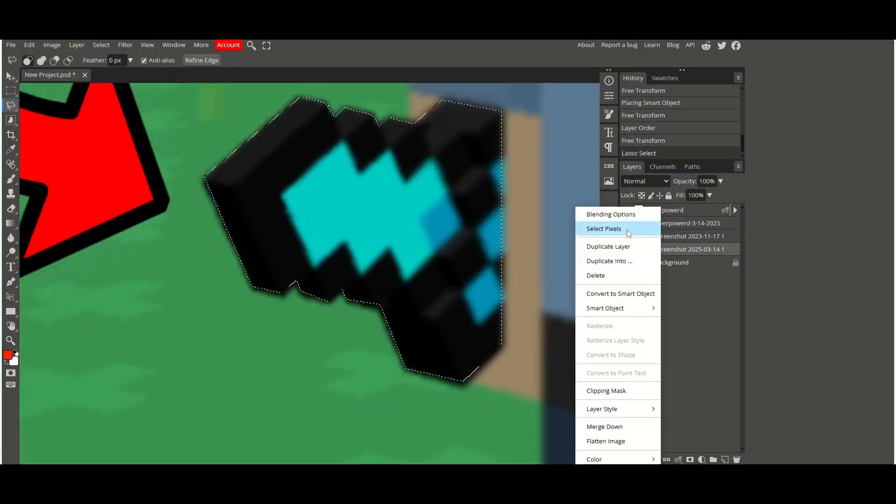
pyautogui.click(610, 246)
# Step: Erase the selected sword from the upper screenshot copy, deselect, and select the lower copy
pyautogui.click(11, 212)
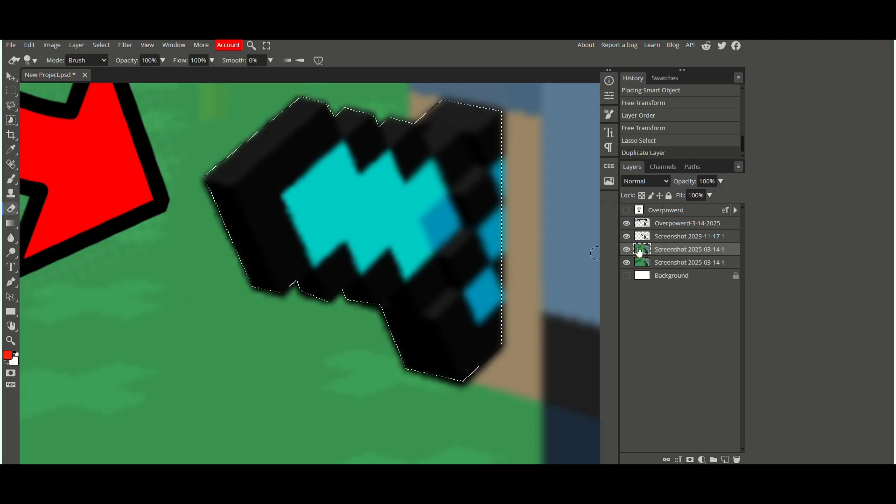
pyautogui.click(626, 263)
pyautogui.moveTo(420, 229)
pyautogui.mouseDown()
pyautogui.moveTo(504, 340)
pyautogui.moveTo(498, 221)
pyautogui.moveTo(510, 209)
pyautogui.mouseUp()
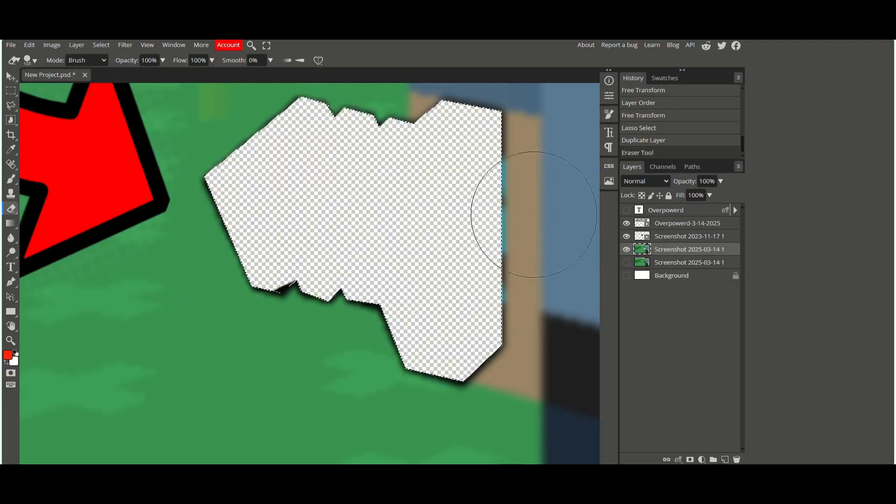
pyautogui.hotkey('ctrl', 'd')
pyautogui.click(659, 263)
pyautogui.click(626, 263)
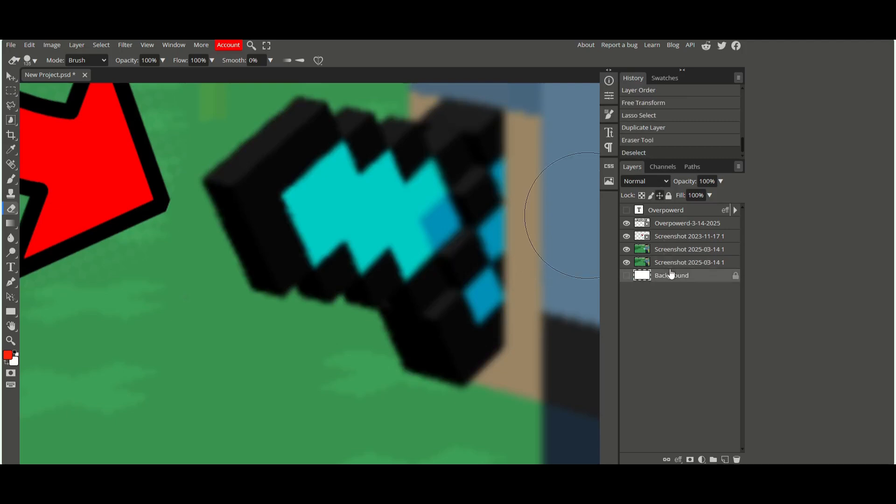
# Step: Apply a Hue/Saturation adjustment to the lower copy that turns the sword pink
pyautogui.click(52, 44)
pyautogui.moveTo(74, 77)
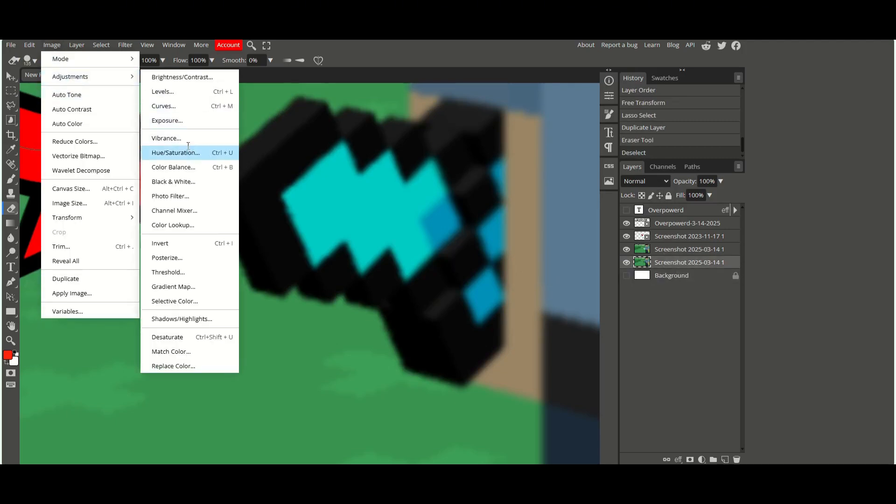
pyautogui.click(176, 152)
pyautogui.moveTo(162, 162); pyautogui.dragTo(209, 168)
pyautogui.press('Return')
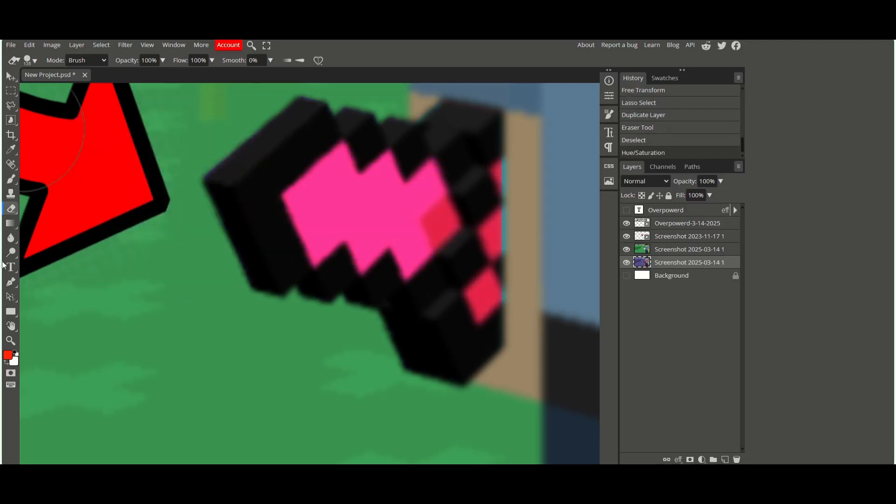
# Step: Blur the edges around the sword on the upper screenshot copy with a 62 px Blur brush
pyautogui.click(11, 238)
pyautogui.click(30, 60)
pyautogui.moveTo(112, 86); pyautogui.dragTo(99, 89)
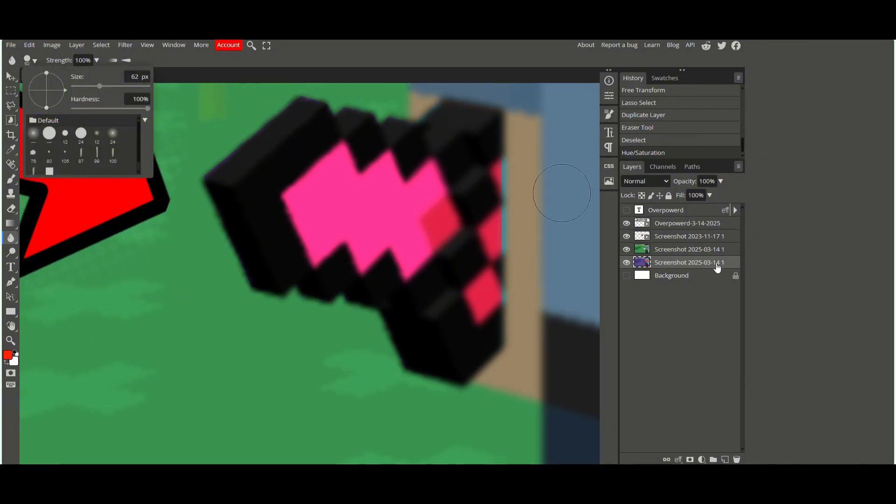
pyautogui.click(670, 264)
pyautogui.click(665, 251)
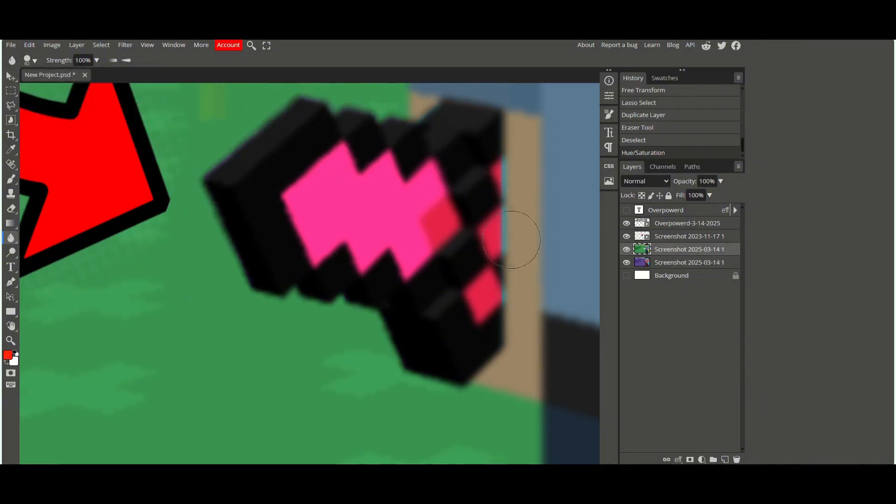
pyautogui.moveTo(525, 339)
pyautogui.mouseDown()
pyautogui.moveTo(376, 326)
pyautogui.moveTo(357, 305)
pyautogui.mouseUp()
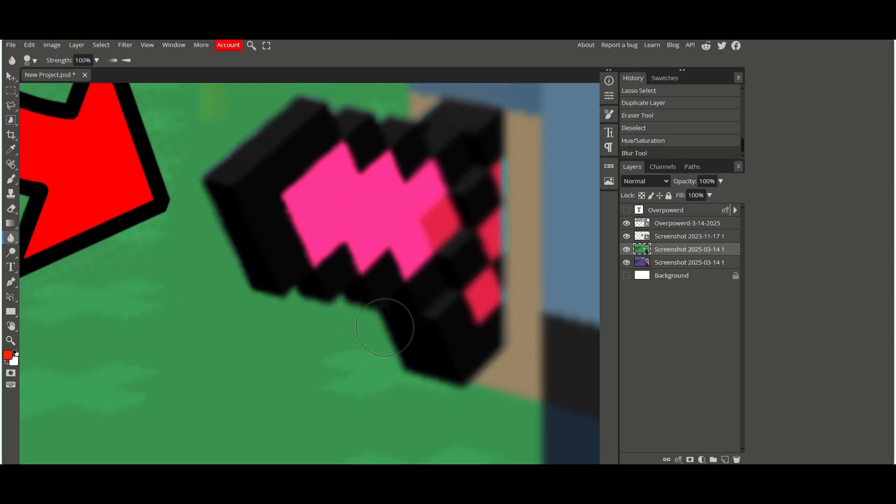
# Step: Inspect the thumbnail and the recoloured sword at several zoom levels
pyautogui.hotkey('ctrl', '-')
pyautogui.hotkey('ctrl', '-')
pyautogui.hotkey('ctrl', '-')
pyautogui.hotkey('ctrl', '-')
pyautogui.click(11, 76)
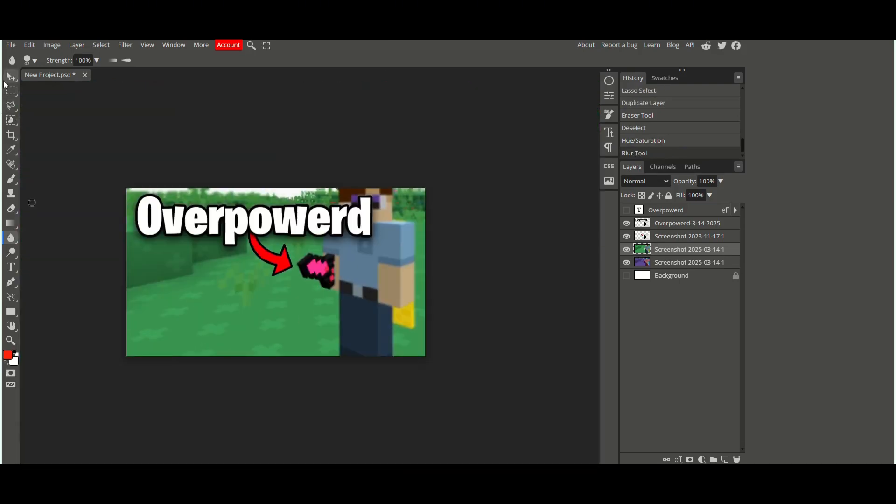
pyautogui.click(437, 422)
pyautogui.hotkey('ctrl', '-')
pyautogui.hotkey('ctrl', '-')
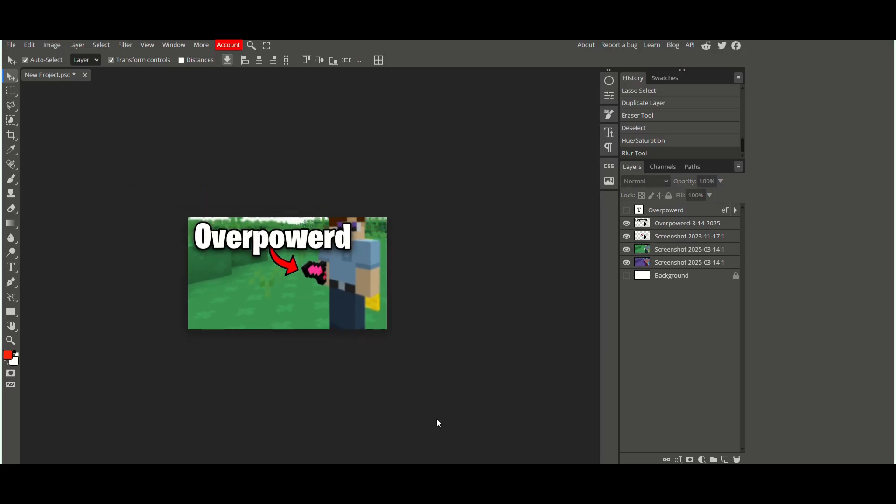
pyautogui.hotkey('ctrl', '+')
pyautogui.hotkey('ctrl', '+')
pyautogui.hotkey('ctrl', '+')
pyautogui.hotkey('ctrl', '+')
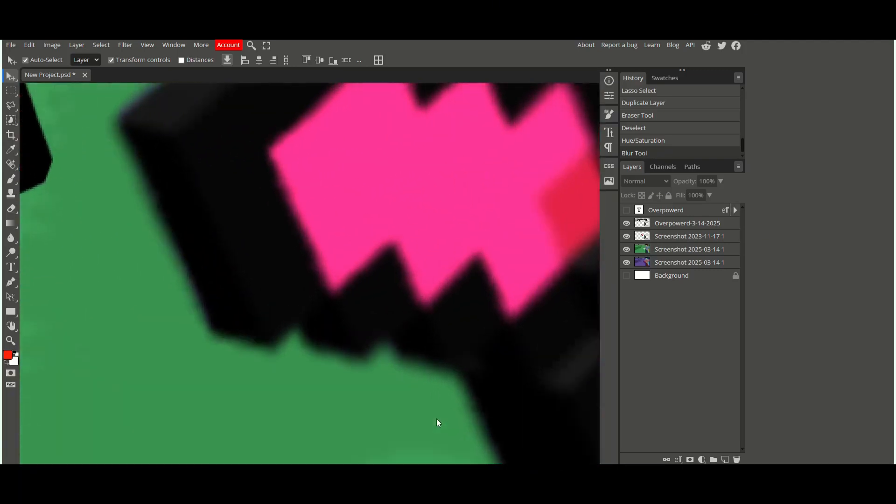
pyautogui.hotkey('ctrl', '-')
pyautogui.hotkey('ctrl', '-')
pyautogui.hotkey('ctrl', '-')
pyautogui.hotkey('ctrl', '-')
pyautogui.hotkey('ctrl', '-')
pyautogui.hotkey('ctrl', '+')
pyautogui.hotkey('ctrl', '+')
pyautogui.hotkey('ctrl', '+')
pyautogui.hotkey('ctrl', '+')
pyautogui.hotkey('ctrl', '+')
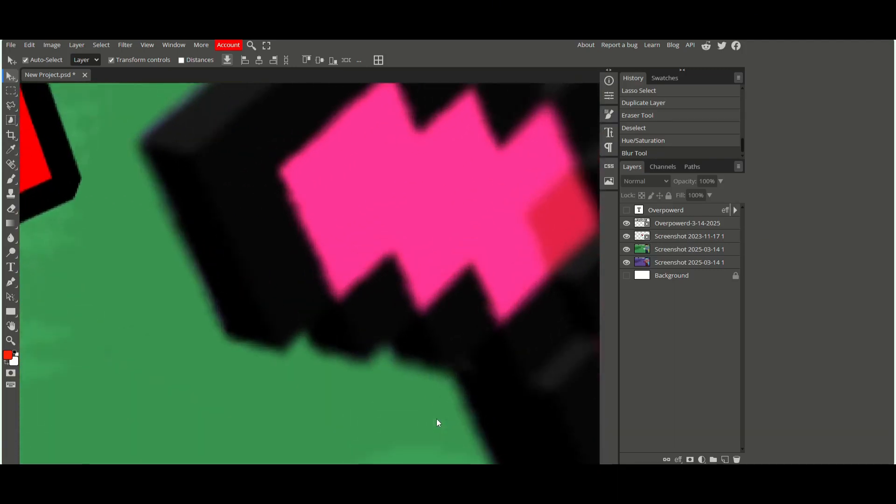
pyautogui.scroll(-3, 477, 396)
# Step: Lasso-select a grass patch below the sword on the upper copy, lighten it with the Dodge tool, and deselect
pyautogui.click(11, 106)
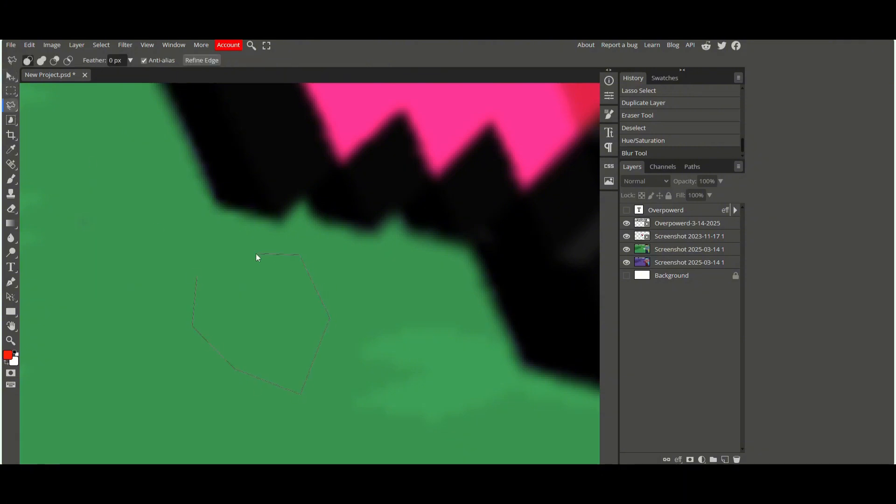
pyautogui.moveTo(199, 281)
pyautogui.mouseDown()
pyautogui.moveTo(204, 325)
pyautogui.moveTo(190, 312)
pyautogui.moveTo(306, 276)
pyautogui.moveTo(299, 246)
pyautogui.moveTo(247, 423)
pyautogui.moveTo(247, 358)
pyautogui.moveTo(231, 352)
pyautogui.moveTo(224, 219)
pyautogui.moveTo(197, 222)
pyautogui.moveTo(231, 303)
pyautogui.moveTo(301, 349)
pyautogui.moveTo(292, 406)
pyautogui.mouseUp()
pyautogui.click(666, 252)
pyautogui.click(10, 252)
pyautogui.moveTo(283, 287); pyautogui.dragTo(296, 326)
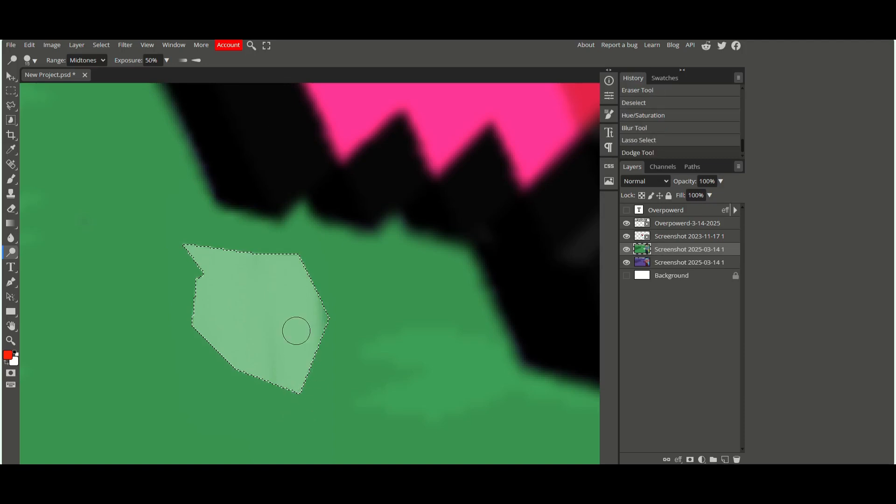
pyautogui.hotkey('ctrl', 'd')
# Step: Soften the lightened patch's edges with a 17 px Blur brush
pyautogui.scroll(-12, 326, 369)
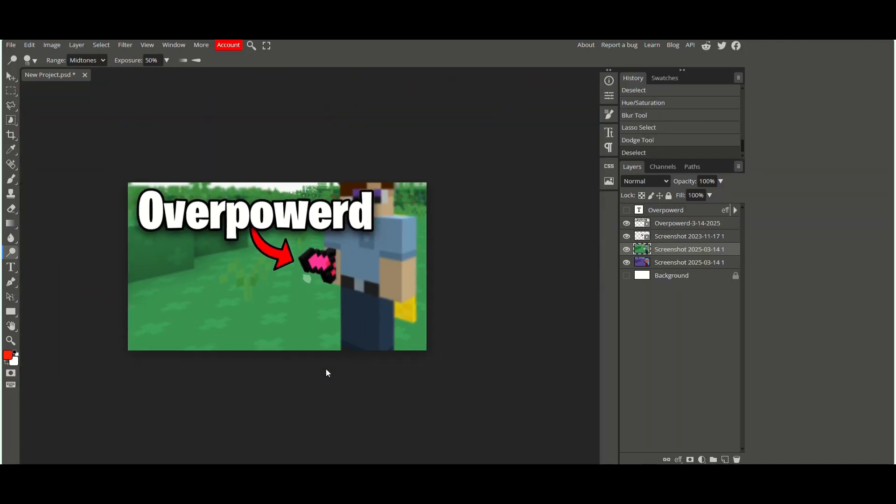
pyautogui.scroll(-2, 326, 368)
pyautogui.scroll(15, 325, 368)
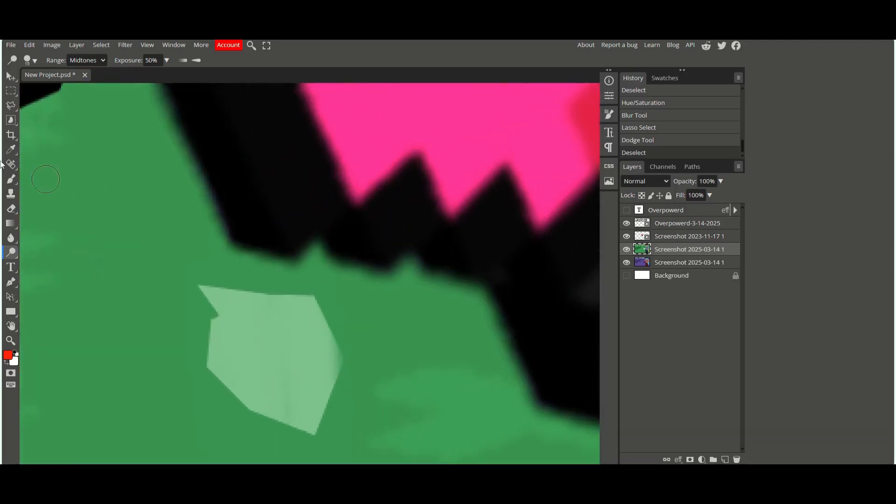
pyautogui.click(11, 238)
pyautogui.click(30, 60)
pyautogui.moveTo(89, 90); pyautogui.dragTo(91, 90)
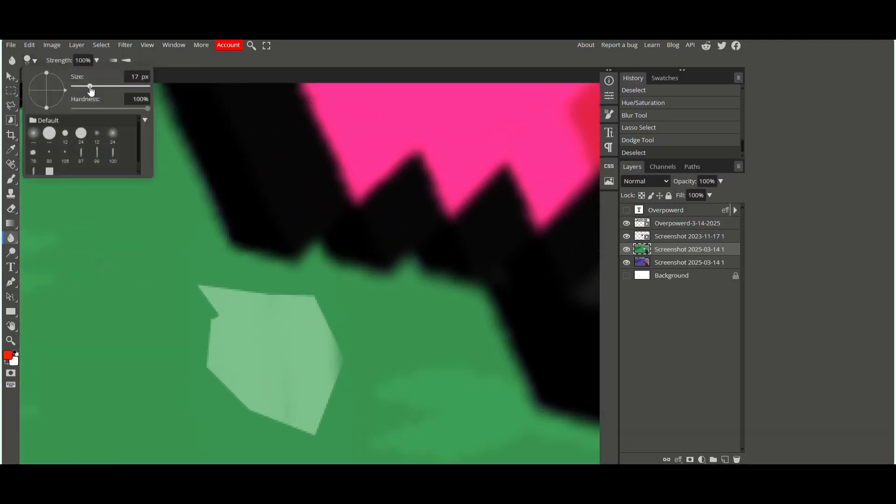
pyautogui.moveTo(211, 283)
pyautogui.mouseDown()
pyautogui.moveTo(348, 306)
pyautogui.moveTo(342, 365)
pyautogui.moveTo(358, 415)
pyautogui.moveTo(348, 416)
pyautogui.moveTo(345, 389)
pyautogui.moveTo(304, 439)
pyautogui.moveTo(279, 428)
pyautogui.moveTo(218, 341)
pyautogui.moveTo(277, 313)
pyautogui.moveTo(219, 316)
pyautogui.moveTo(194, 360)
pyautogui.mouseUp()
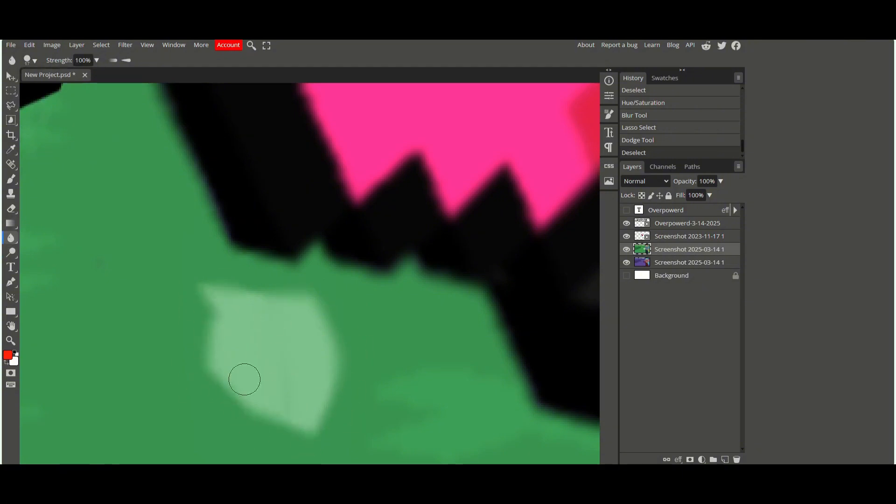
pyautogui.moveTo(244, 379); pyautogui.dragTo(244, 378)
pyautogui.scroll(-5, 244, 381)
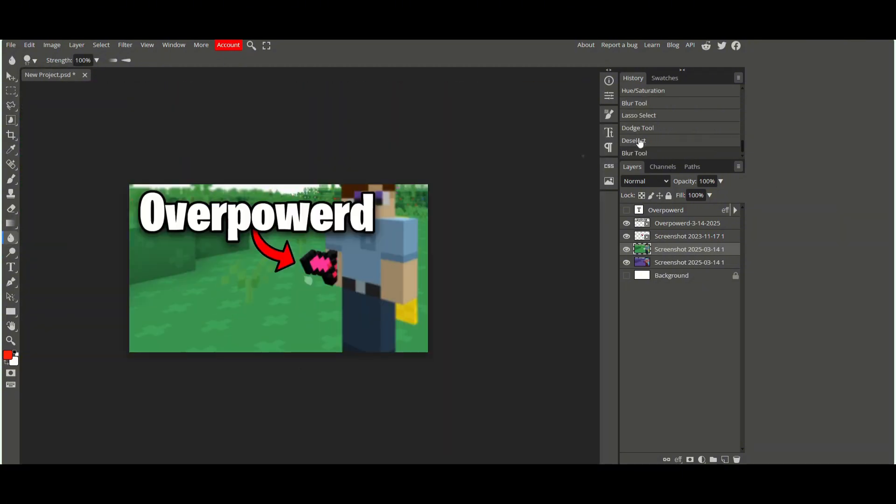
# Step: Step back in history to the grass patch's lasso selection, discarding its lightening and blur, and deselect
pyautogui.click(639, 141)
pyautogui.click(639, 129)
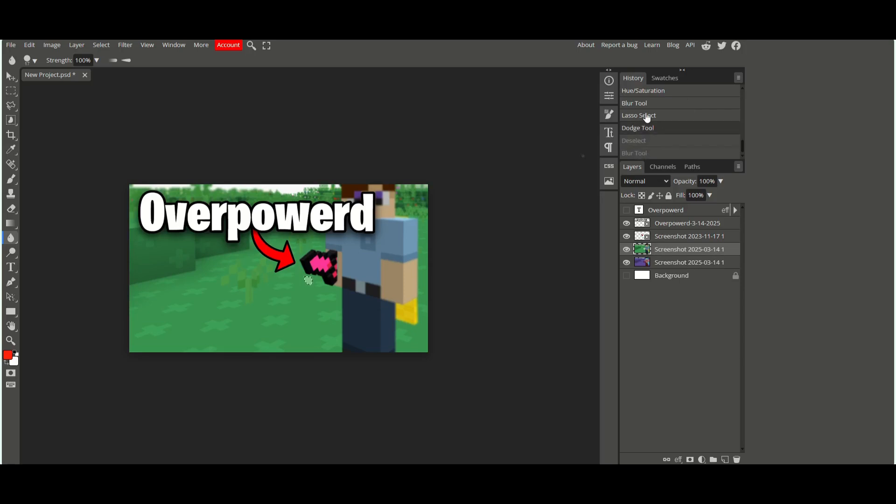
pyautogui.click(647, 116)
pyautogui.hotkey('ctrl', 'd')
pyautogui.press('v')
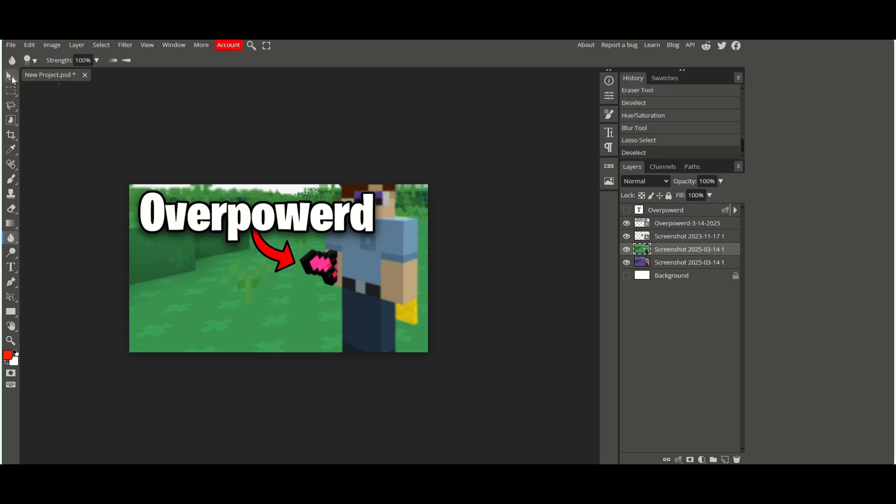
# Step: Try moving the editable Overpowerd text layer up and scaling it smaller, with its rasterized copy hidden
pyautogui.click(424, 422)
pyautogui.hotkey('ctrl', '-')
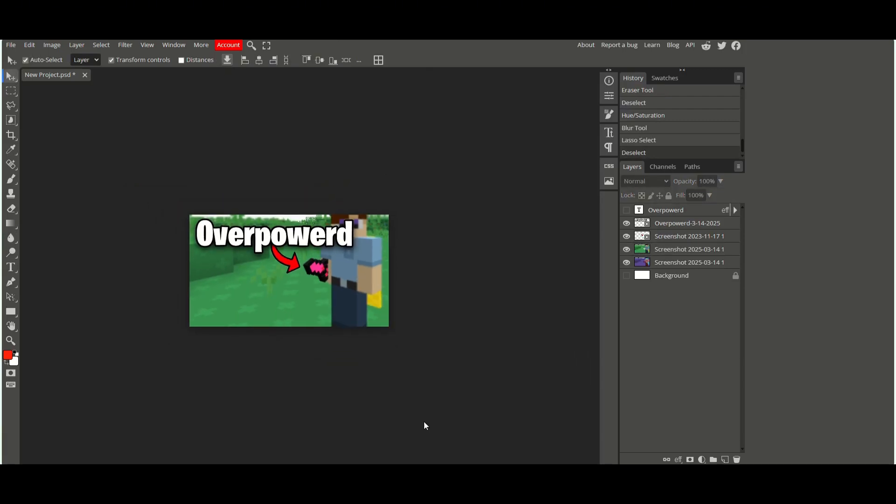
pyautogui.click(626, 209)
pyautogui.click(626, 223)
pyautogui.moveTo(352, 275); pyautogui.dragTo(353, 238)
pyautogui.click(318, 65)
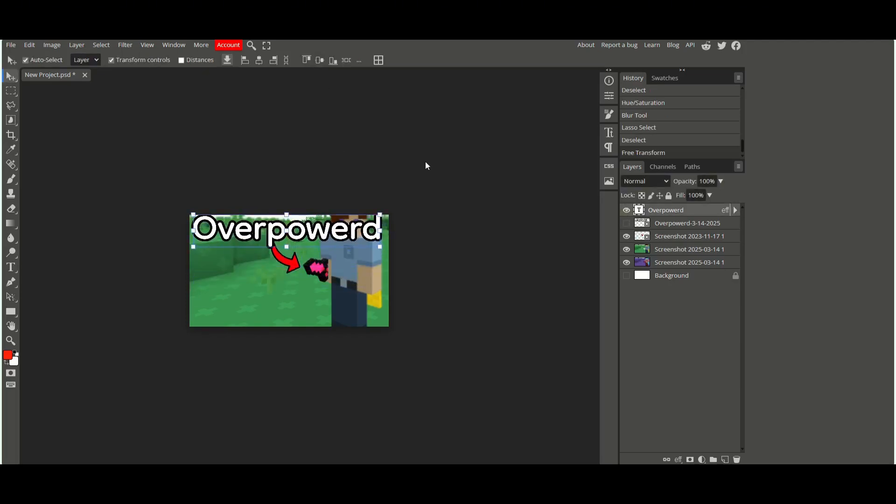
pyautogui.hotkey('ctrl', 't')
pyautogui.moveTo(372, 217); pyautogui.dragTo(318, 234)
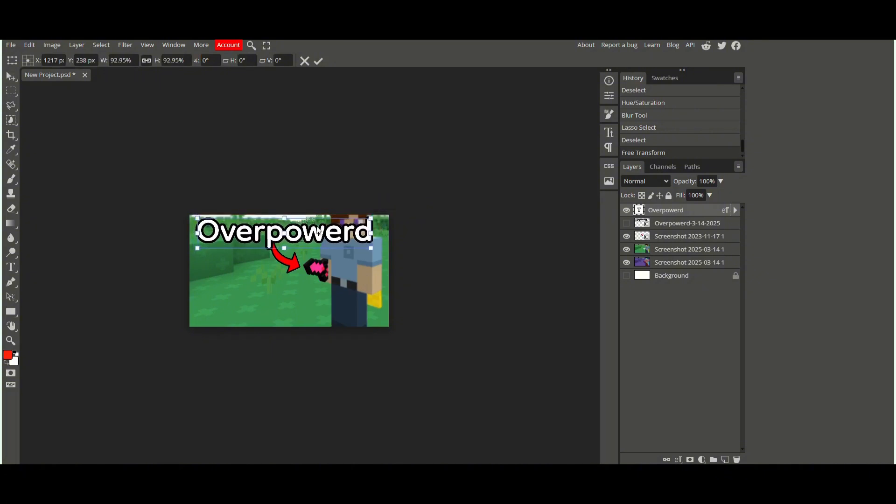
pyautogui.click(318, 61)
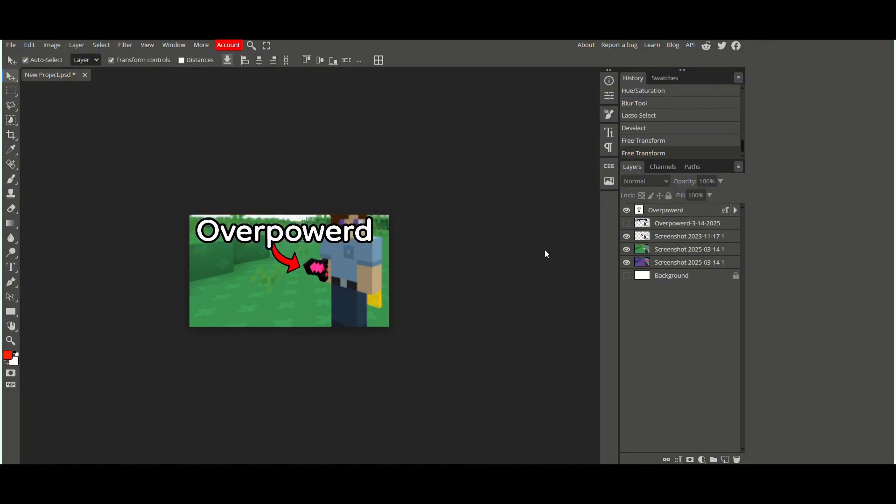
# Step: Hide the editable text layer again and show the rasterized Overpowerd layer
pyautogui.click(626, 211)
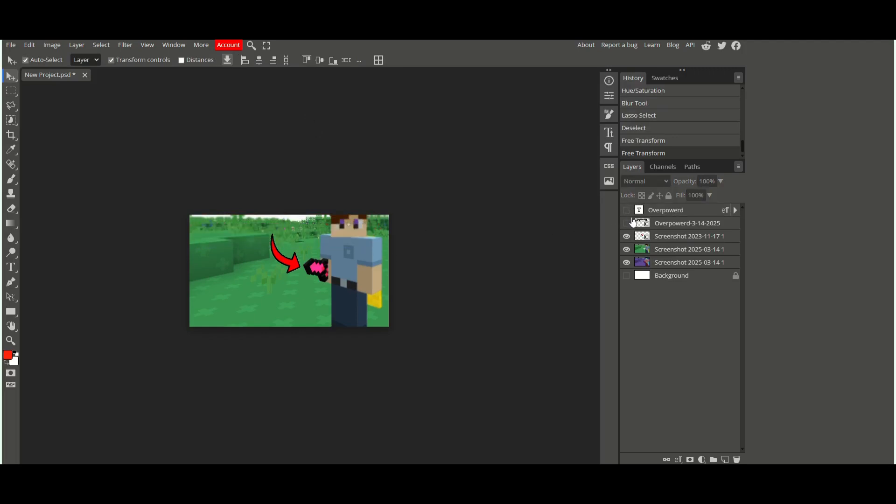
pyautogui.click(627, 223)
pyautogui.moveTo(292, 257); pyautogui.dragTo(306, 256)
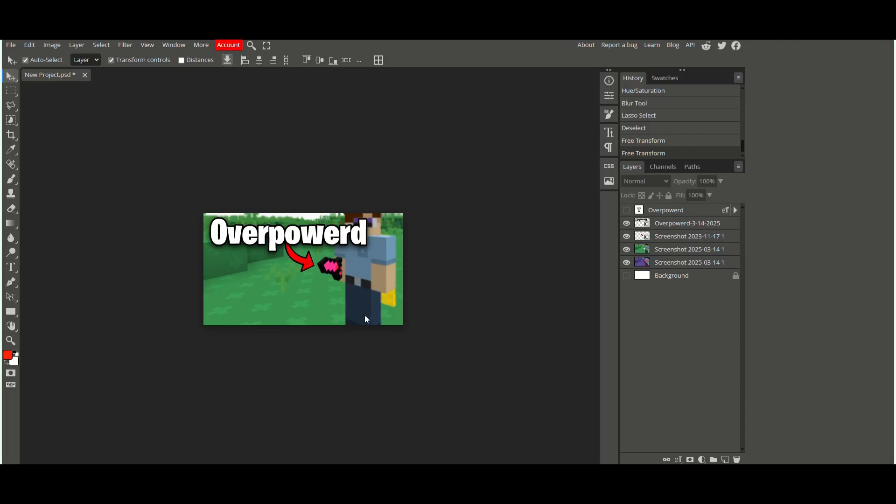
# Step: Create a new 2560 × 1440 px Youtube Cover project and delete its white background fill
pyautogui.hotkey('ctrl', '-')
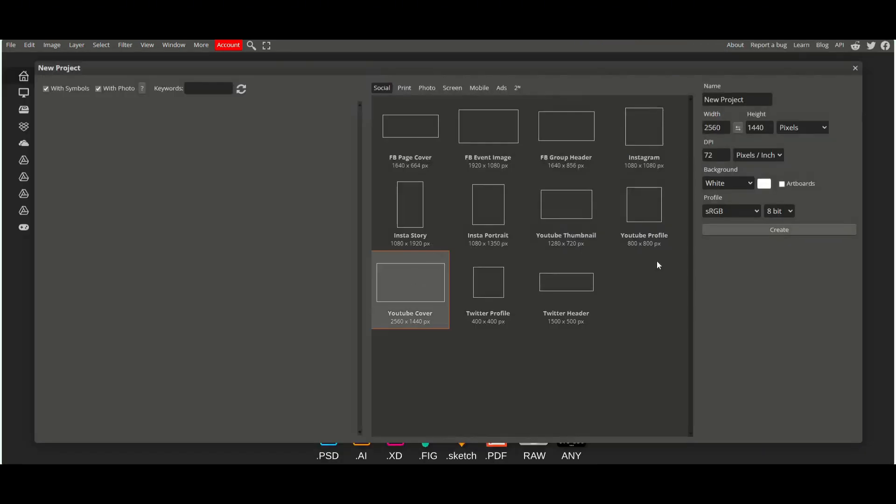
pyautogui.click(741, 227)
pyautogui.hotkey('ctrl', '-')
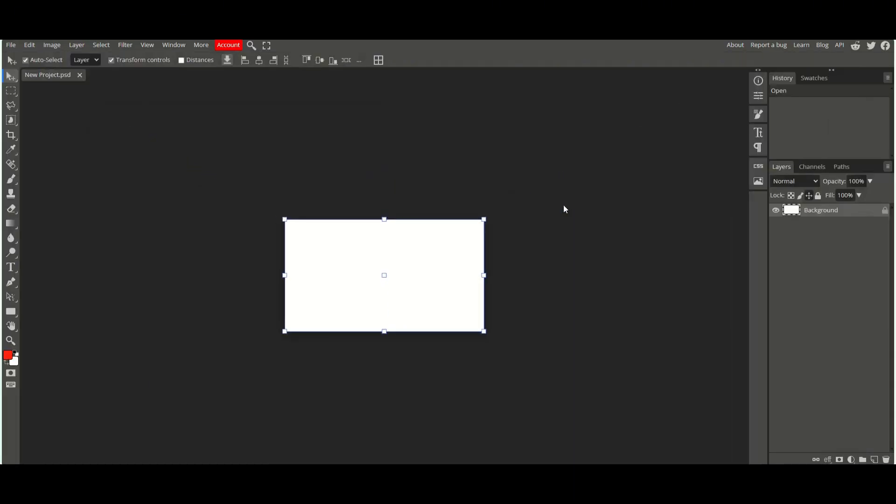
pyautogui.press('Delete')
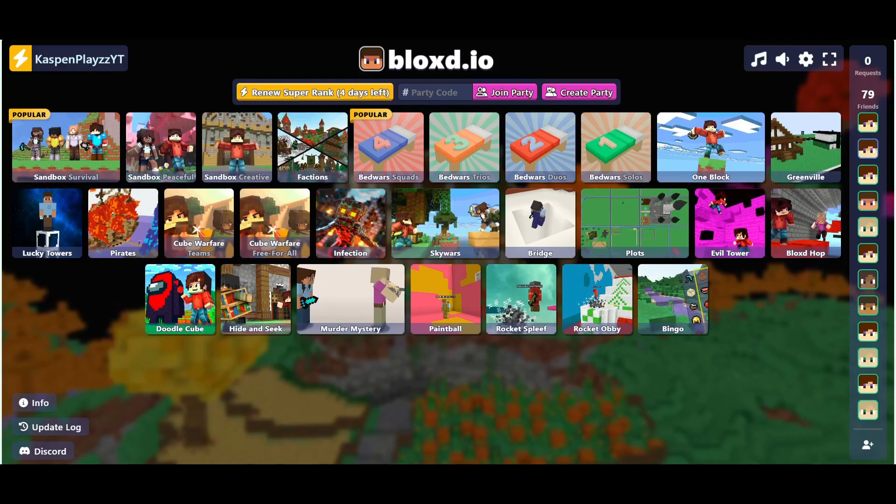
# Step: Switch to bloxd.io and join the world lobby
pyautogui.click(94, 167)
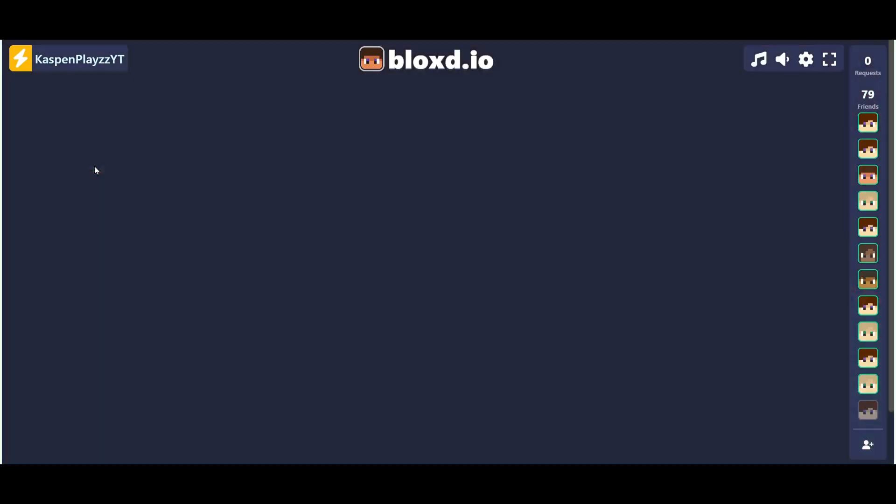
pyautogui.click(380, 314)
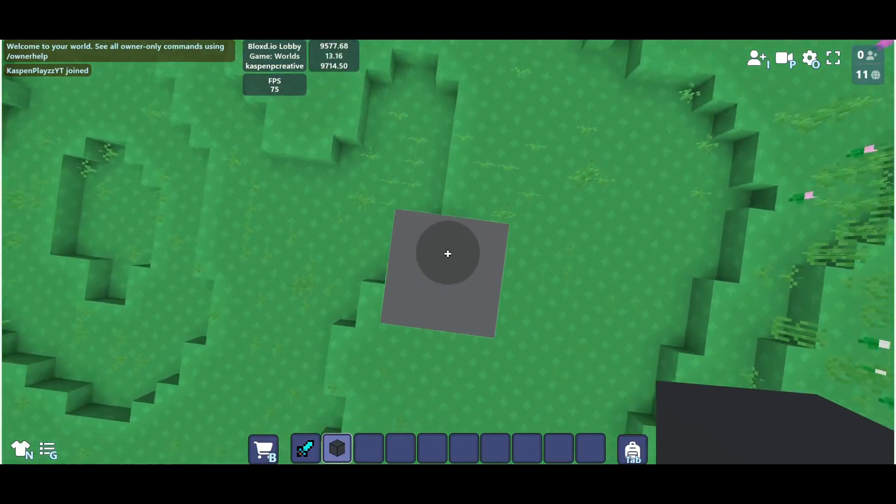
pyautogui.press('space')
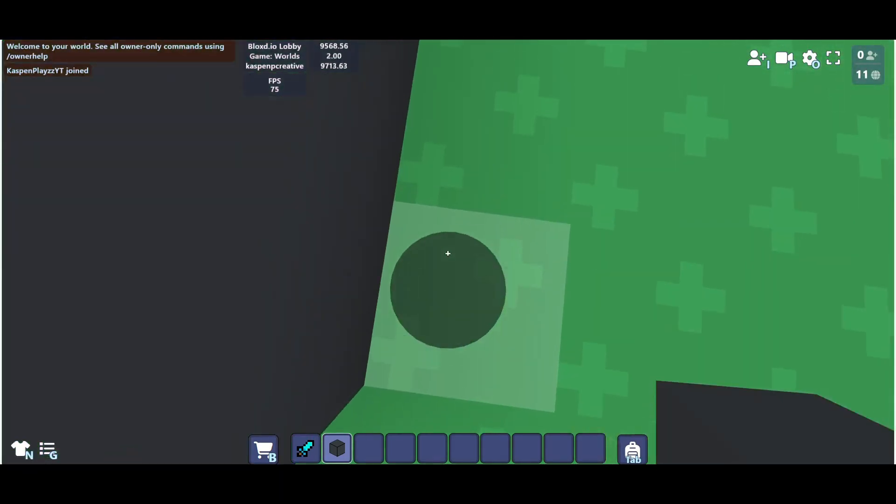
# Step: Set the WorldBuilder region's first and second positions with the //pos1 and //pos2 commands
pyautogui.press('/')
pyautogui.write('//pos1')
pyautogui.press('Return')
pyautogui.press('space')
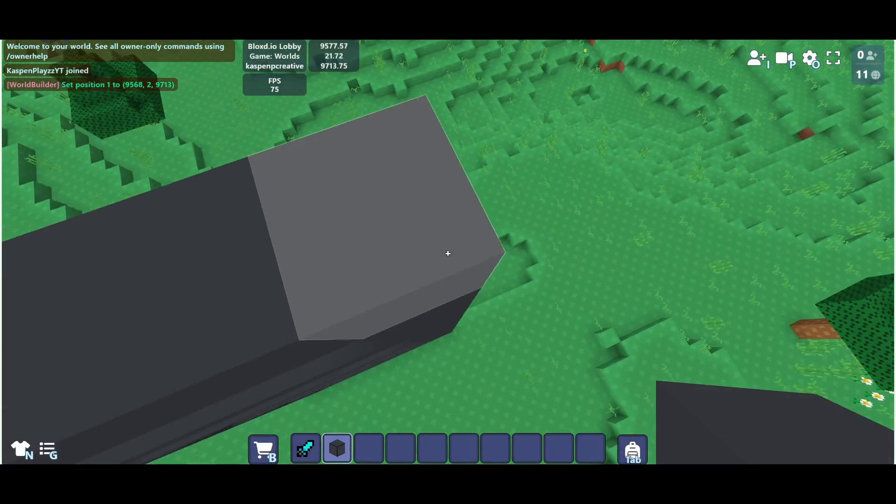
pyautogui.press('/')
pyautogui.write('/pos2')
pyautogui.press('Return')
# Step: Fill the selected region with Black Concrete using //set "Black Concrete"
pyautogui.press('/')
pyautogui.write('//set "Black')
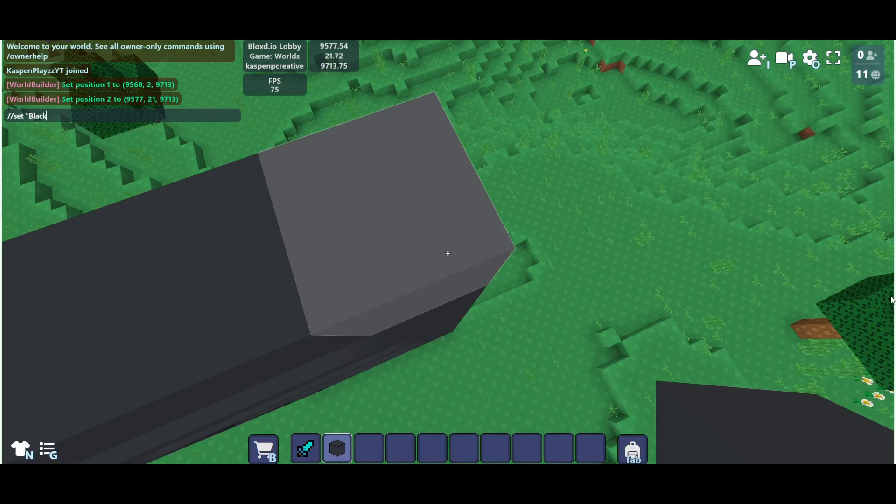
pyautogui.write('Concrete"')
pyautogui.press('Return')
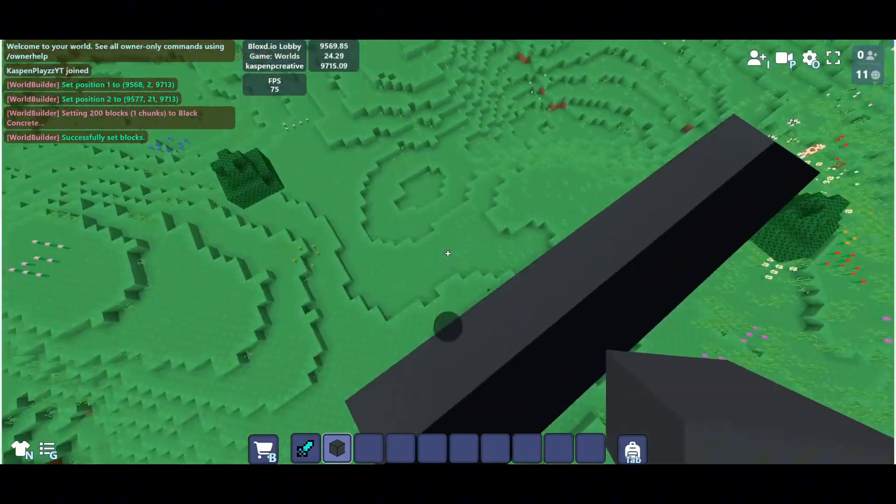
# Step: Walk the character to a spot in front of the black concrete tower
pyautogui.press('3')
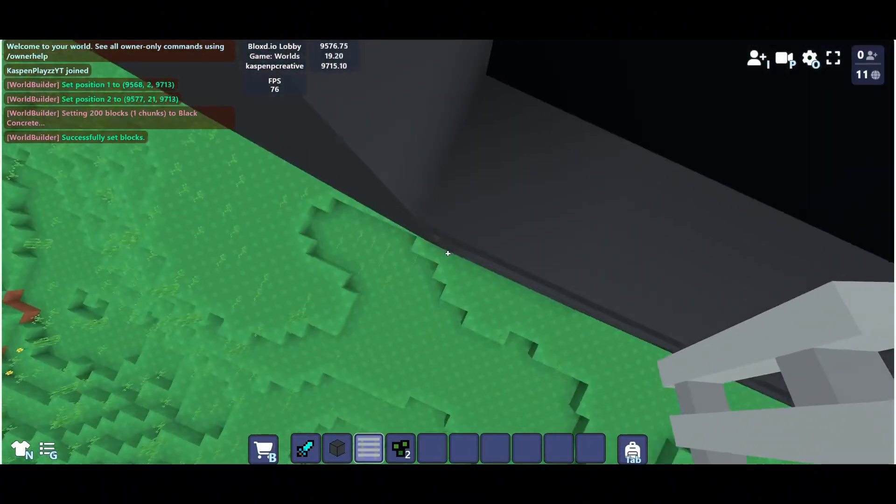
pyautogui.press('w')
pyautogui.press('a')
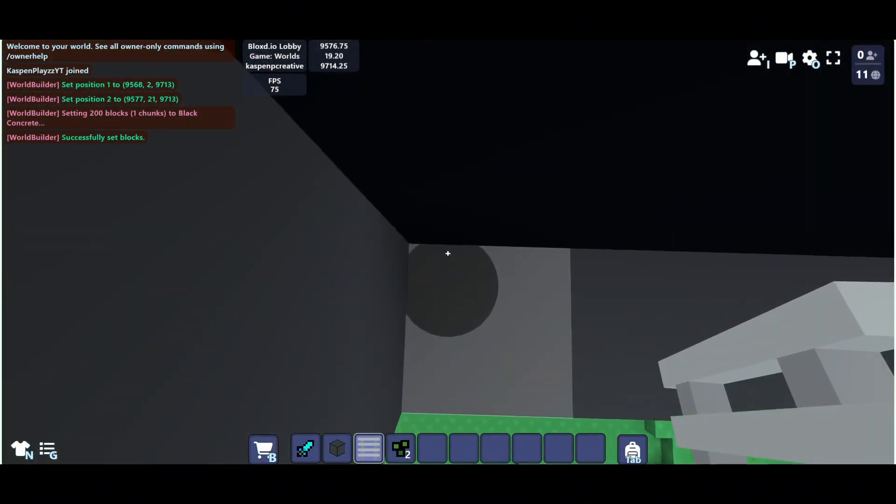
pyautogui.press('a')
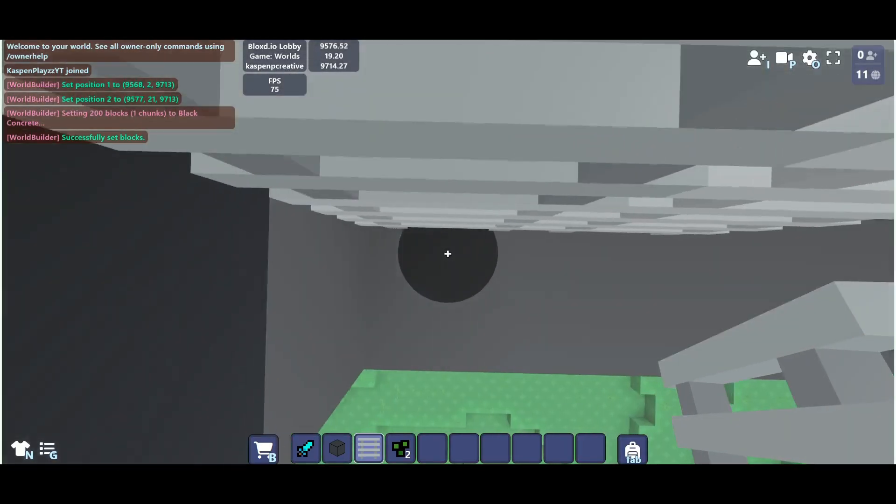
pyautogui.press('a')
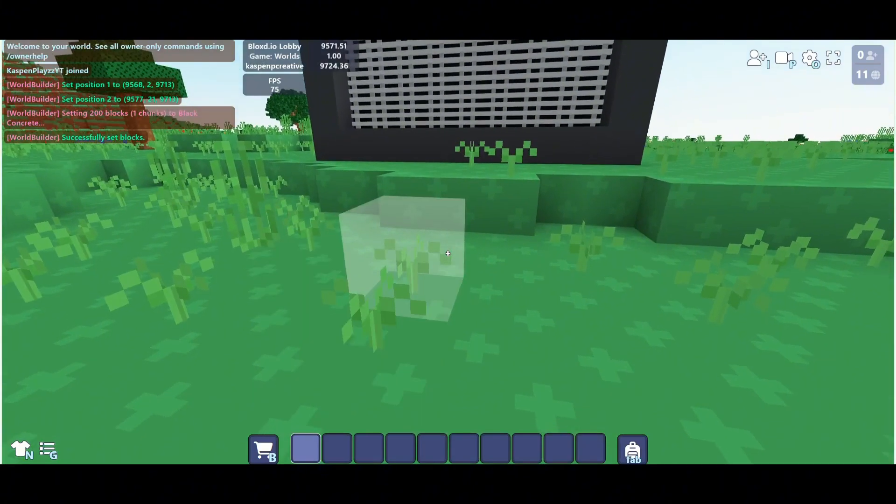
pyautogui.press('w')
pyautogui.press('space')
pyautogui.press('s')
pyautogui.press('w')
pyautogui.press('space')
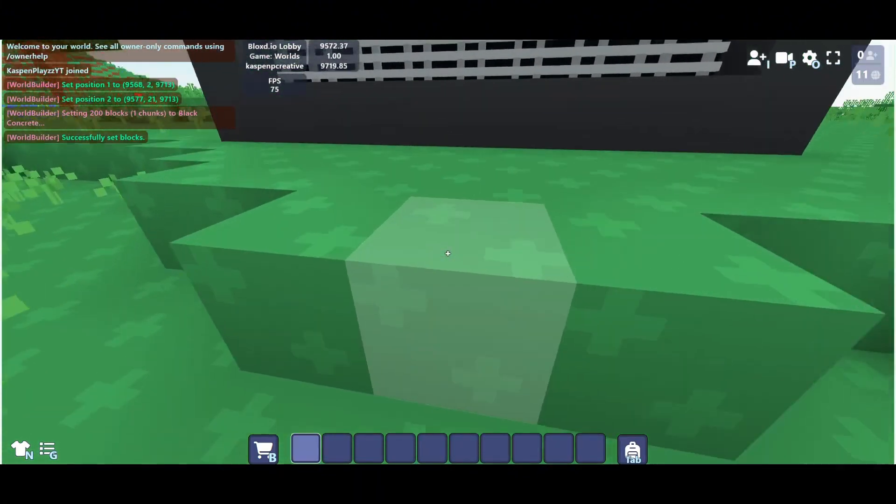
pyautogui.press('w')
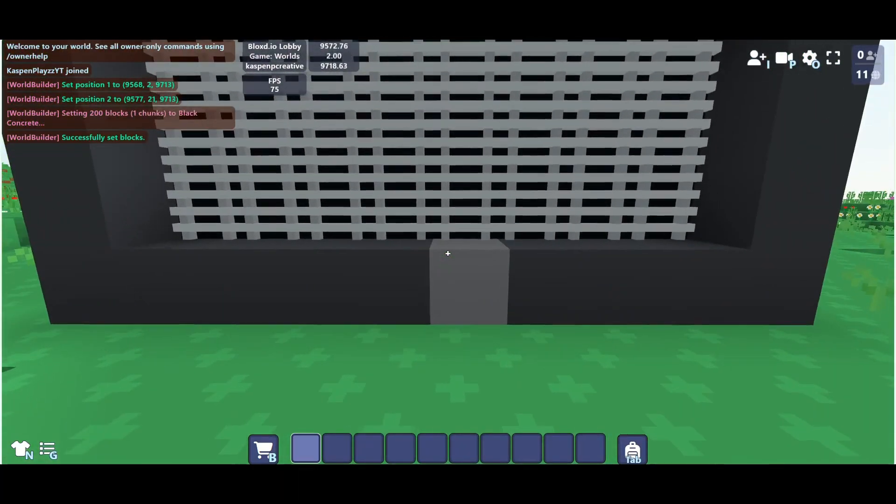
# Step: Switch the camera to a front-facing third-person view of the character
pyautogui.press('p')
pyautogui.press('p')
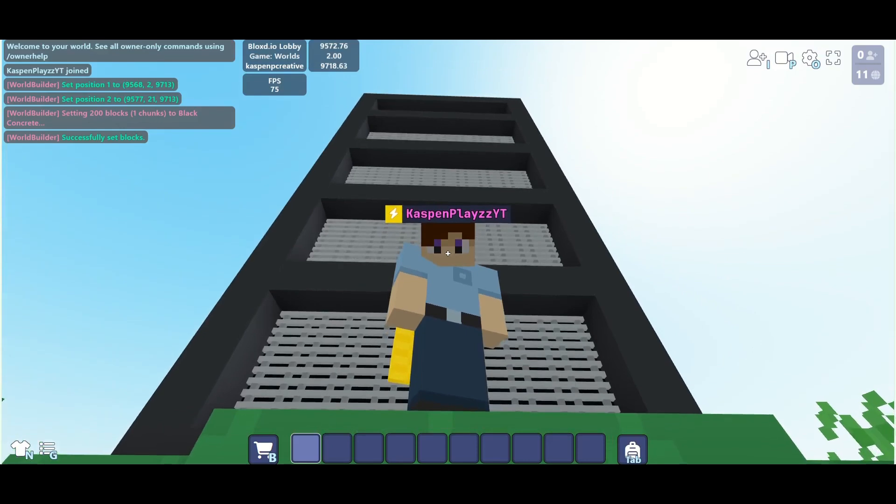
pyautogui.press('t')
# Step: Zoom the browser out to 25% to shrink the game's on-screen interface
pyautogui.click(867, 19)
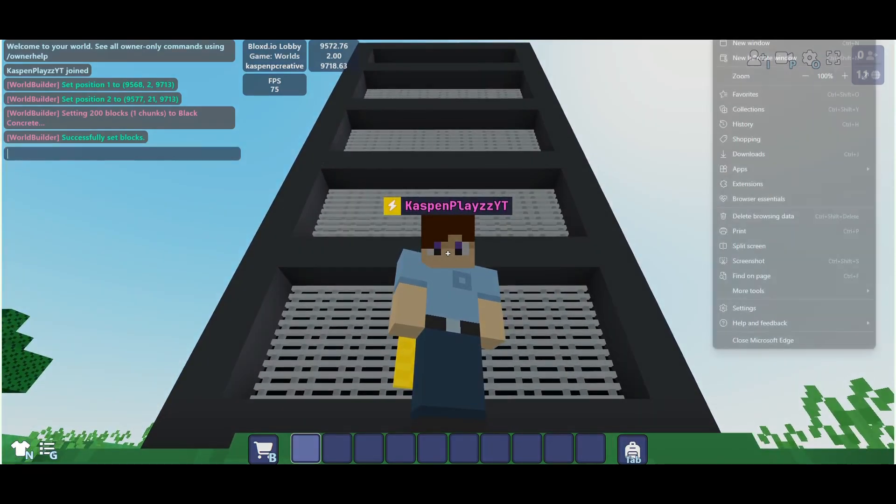
pyautogui.click(811, 74)
pyautogui.click(810, 75)
pyautogui.click(810, 74)
pyautogui.click(811, 76)
pyautogui.click(811, 76)
pyautogui.click(811, 76)
pyautogui.click(811, 76)
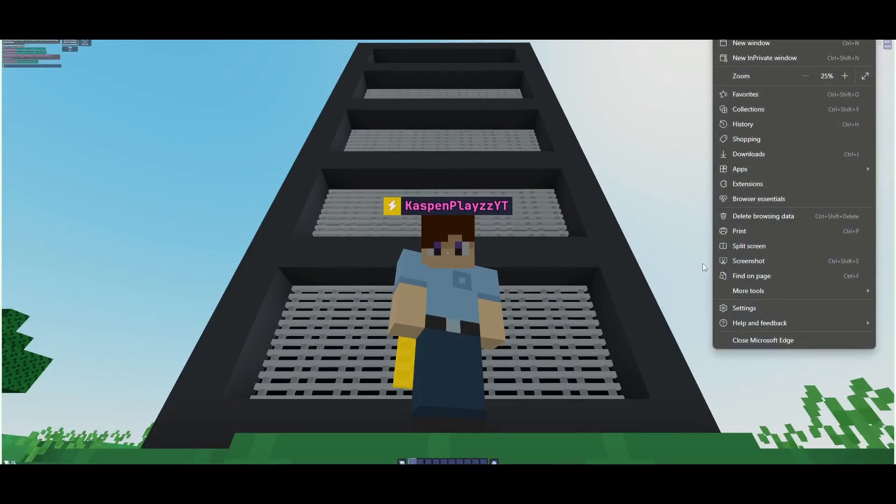
pyautogui.click(704, 266)
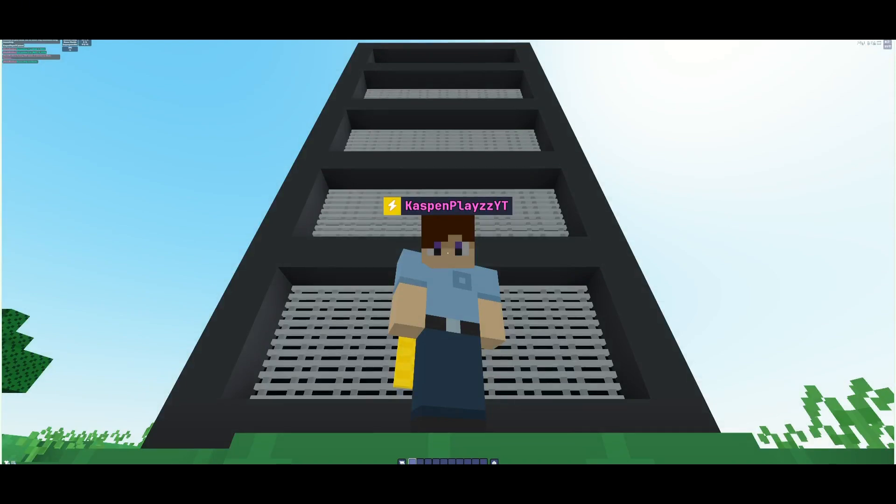
# Step: Reframe the character in front of the tower, pause, and snip a screenshot of the game view
pyautogui.press('F8')
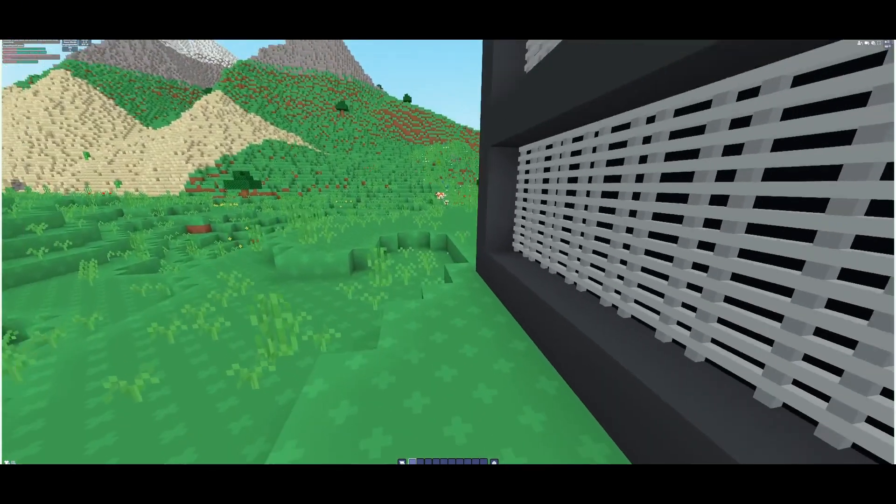
pyautogui.press('w')
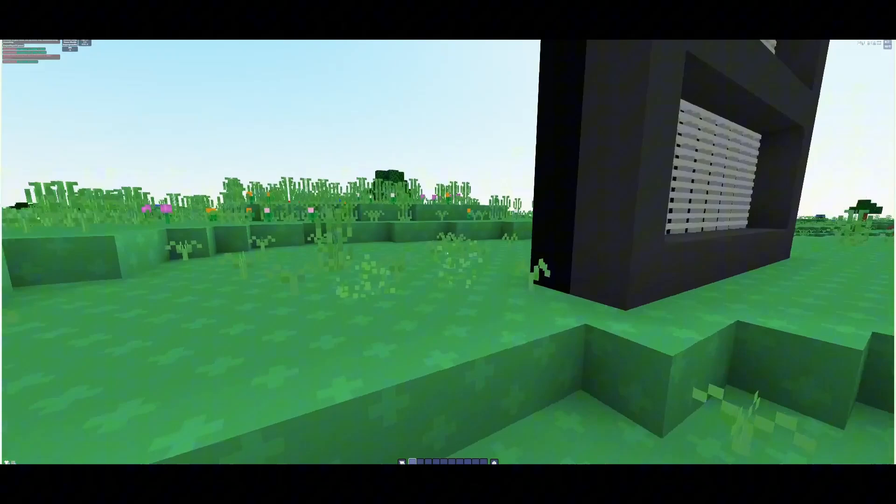
pyautogui.click(448, 252)
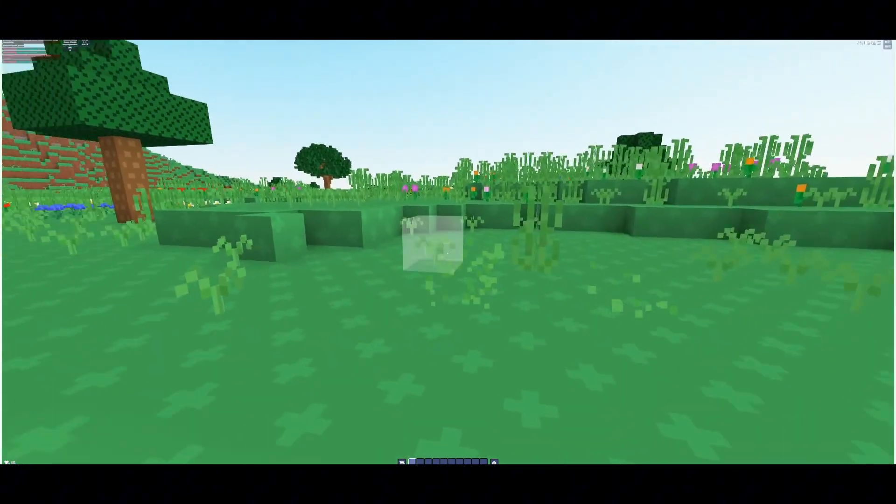
pyautogui.press('F8')
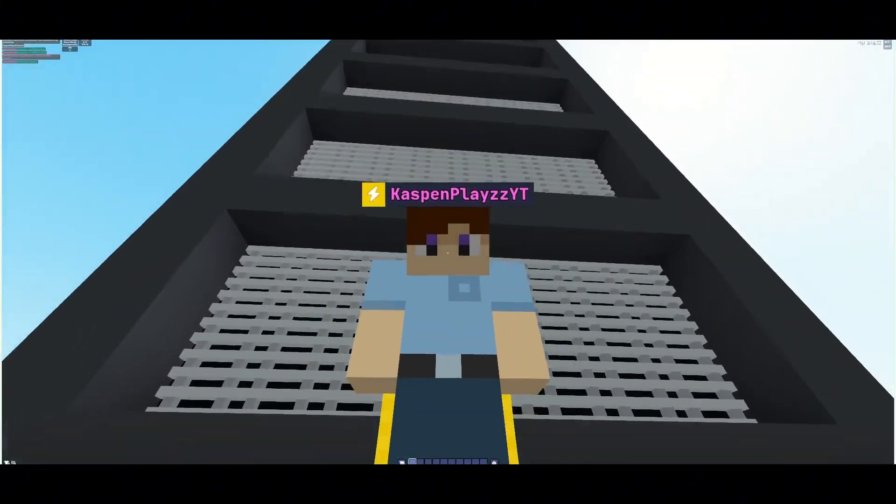
pyautogui.press('w')
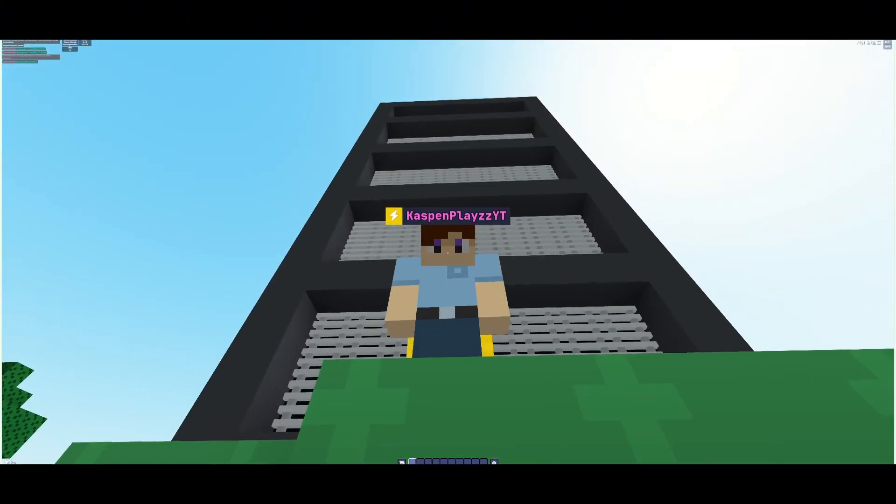
pyautogui.press('Escape')
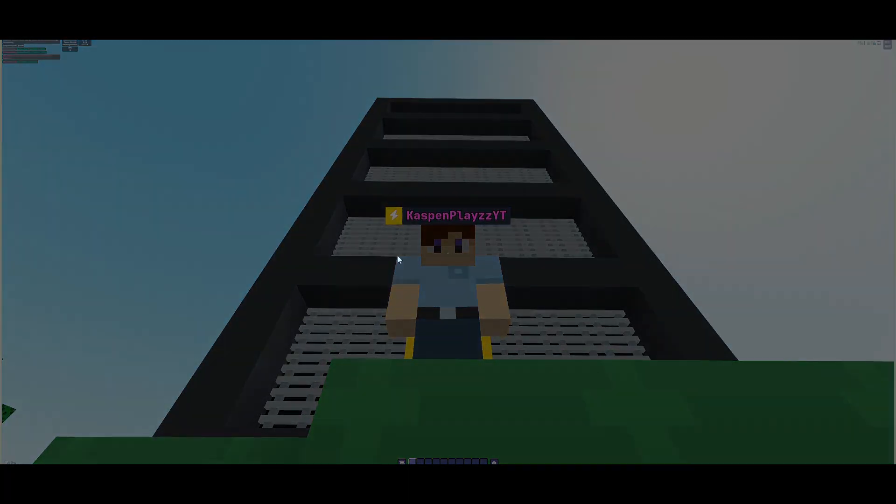
pyautogui.moveTo(69, 60); pyautogui.dragTo(833, 447)
# Step: Restore the browser zoom to 100% and dismiss the Snipping Tool notification
pyautogui.click(868, 10)
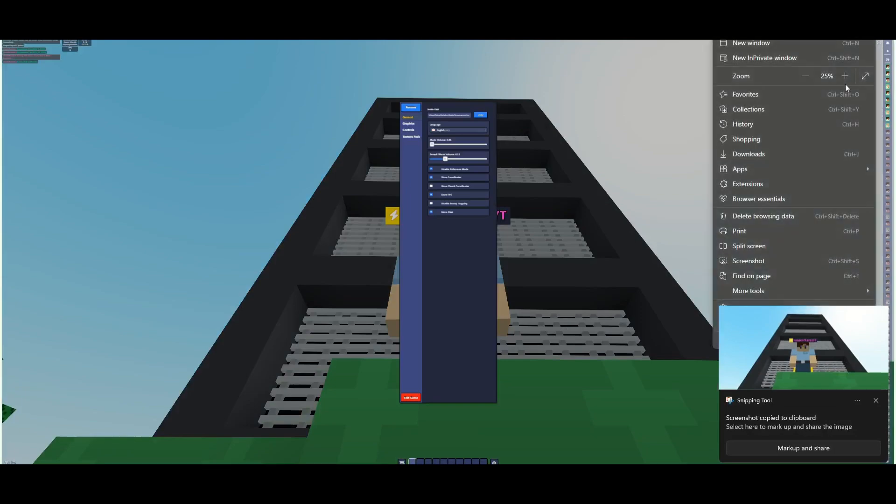
pyautogui.click(844, 82)
pyautogui.click(844, 81)
pyautogui.click(845, 79)
pyautogui.click(843, 78)
pyautogui.click(844, 79)
pyautogui.click(844, 79)
pyautogui.click(843, 79)
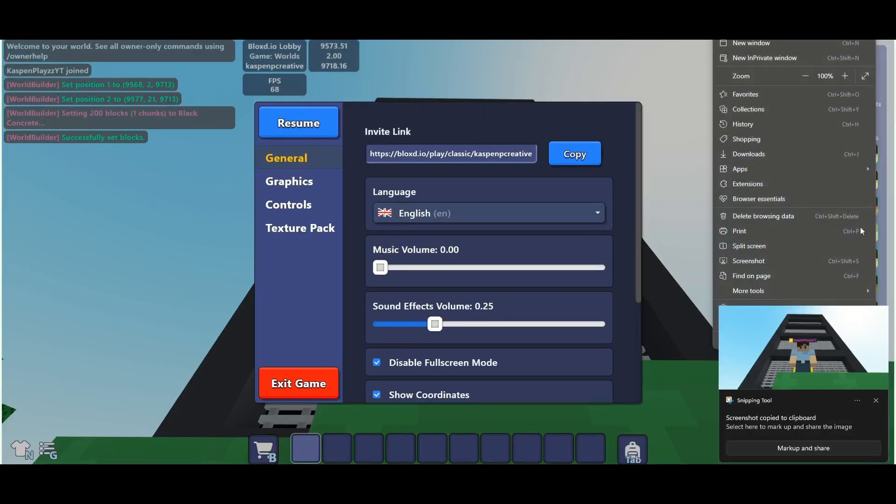
pyautogui.click(875, 403)
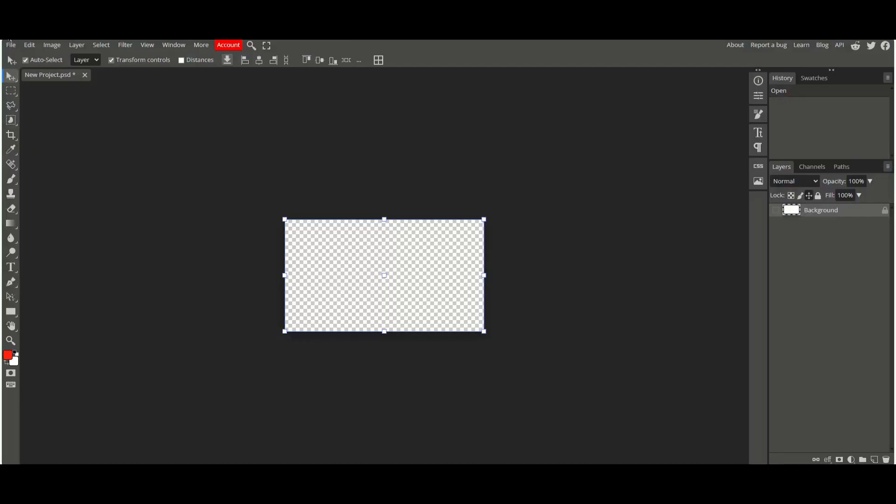
# Step: Place the new in-game screenshot into the project and commit its transform
pyautogui.click(10, 44)
pyautogui.click(70, 89)
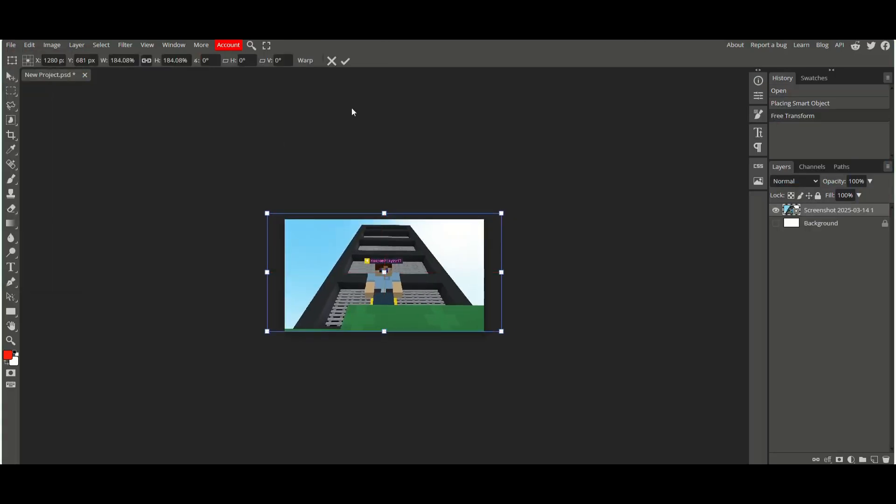
pyautogui.click(344, 61)
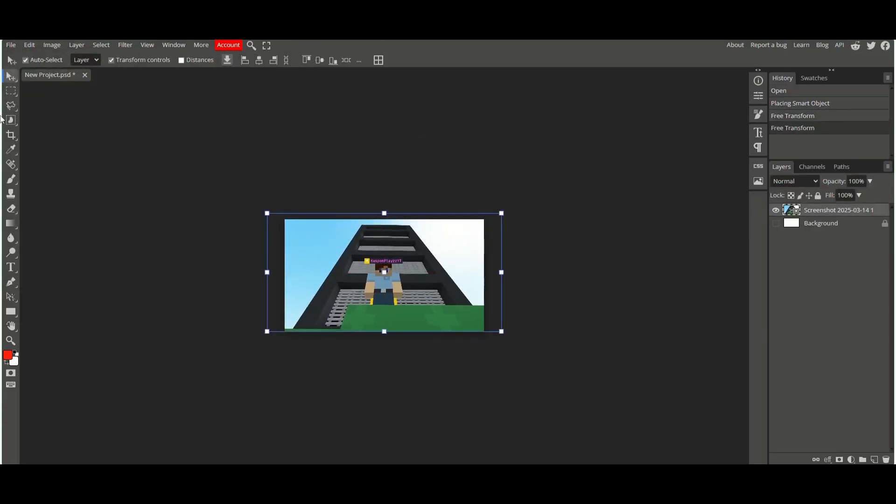
# Step: Zoom in and start outlining the sky along the ground line with the Polygonal Lasso
pyautogui.press('l')
pyautogui.hotkey('ctrl', '+')
pyautogui.hotkey('ctrl', '+')
pyautogui.hotkey('ctrl', '+')
pyautogui.hotkey('ctrl', '+')
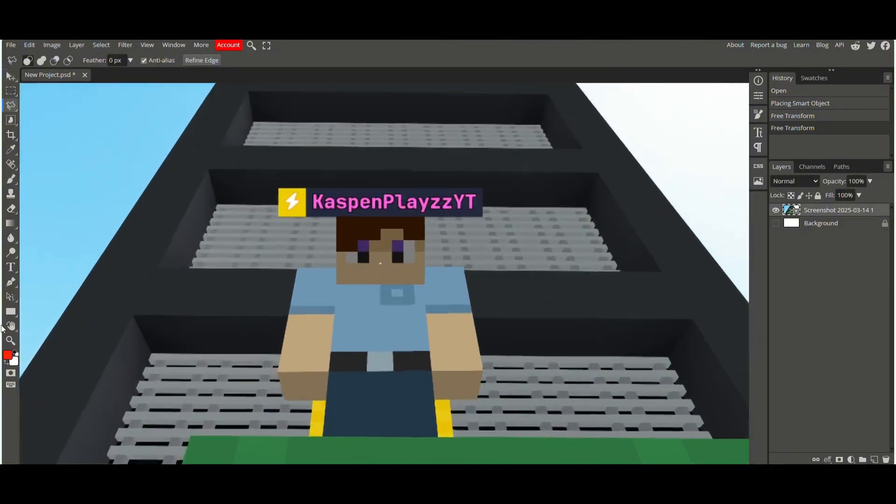
pyautogui.moveTo(168, 451); pyautogui.dragTo(542, 362)
pyautogui.moveTo(415, 457); pyautogui.dragTo(417, 204)
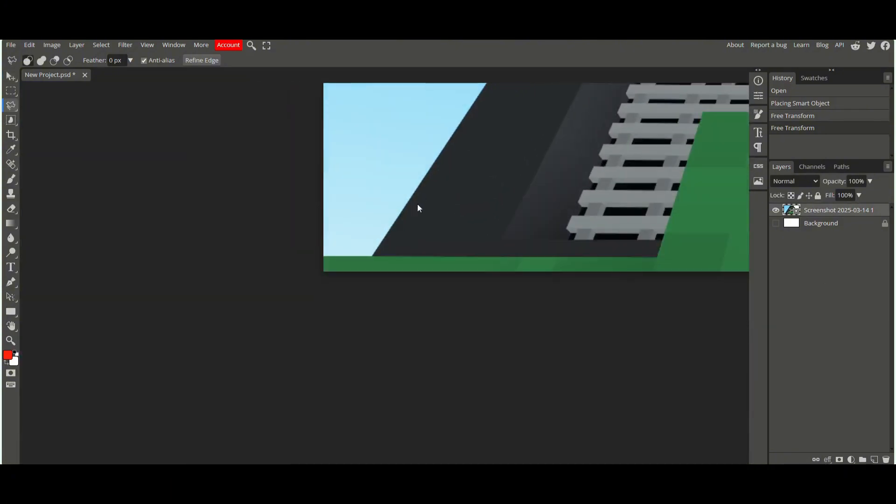
pyautogui.hotkey('ctrl', '+')
pyautogui.hotkey('ctrl', '+')
pyautogui.hotkey('ctrl', '+')
pyautogui.hotkey('ctrl', '+')
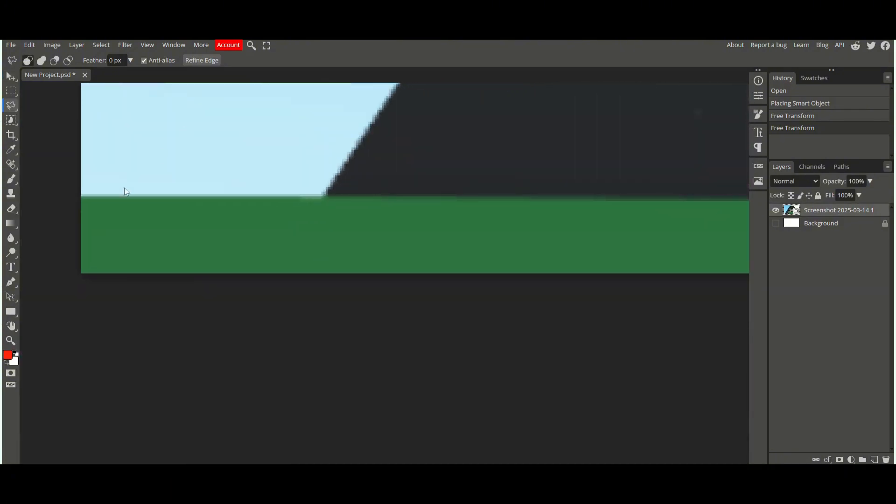
pyautogui.click(80, 195)
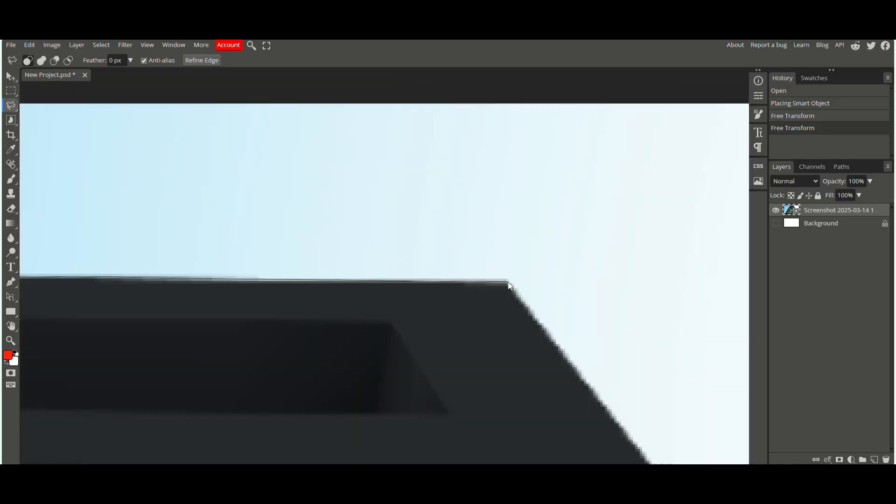
pyautogui.click(508, 283)
# Step: Continue the lasso outline along the tower's edges, close it, and erase the selected sky from the screenshot
pyautogui.scroll(-5, 517, 290)
pyautogui.hscroll(14, 642, 283)
pyautogui.scroll(-2, 345, 327)
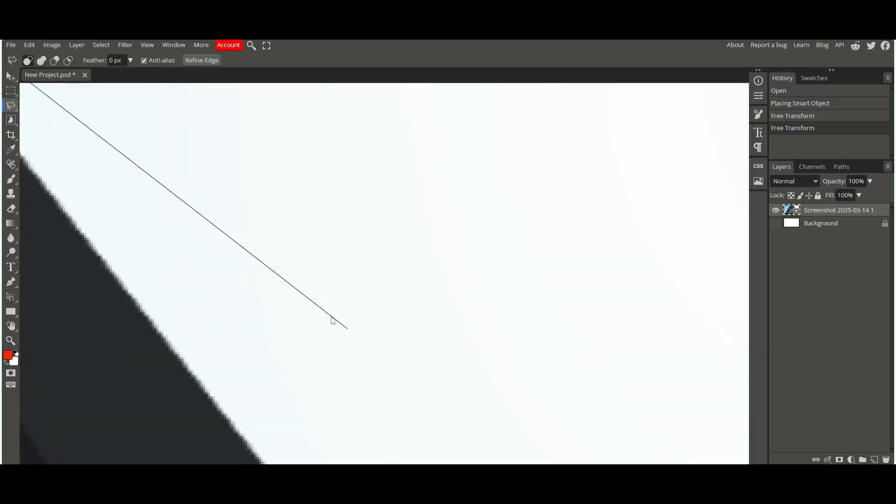
pyautogui.hscroll(6, 280, 315)
pyautogui.scroll(-18, 199, 314)
pyautogui.scroll(-5, 469, 318)
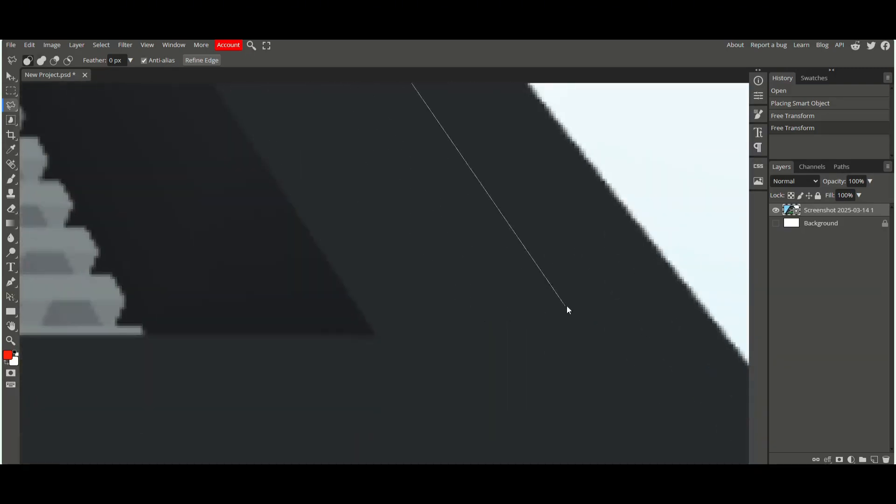
pyautogui.moveTo(685, 306); pyautogui.dragTo(265, 314)
pyautogui.scroll(-11, 265, 315)
pyautogui.moveTo(457, 280); pyautogui.dragTo(0, 213)
pyautogui.scroll(-5, 477, 284)
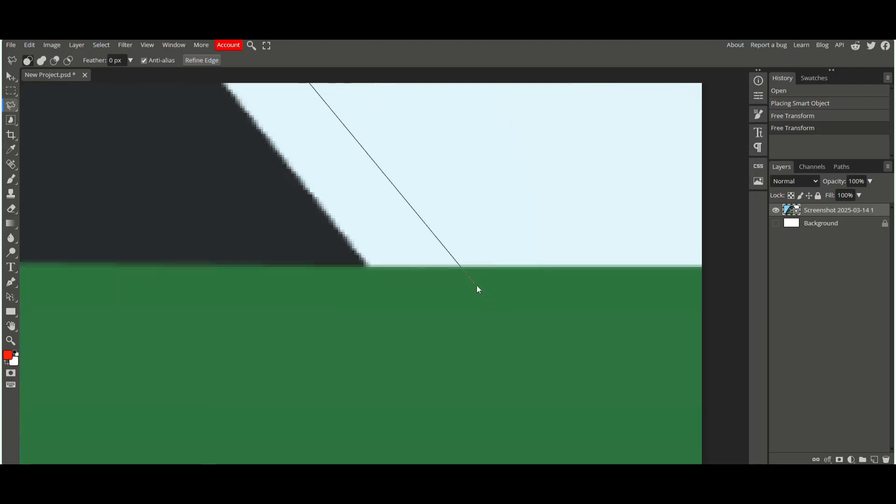
pyautogui.click(367, 267)
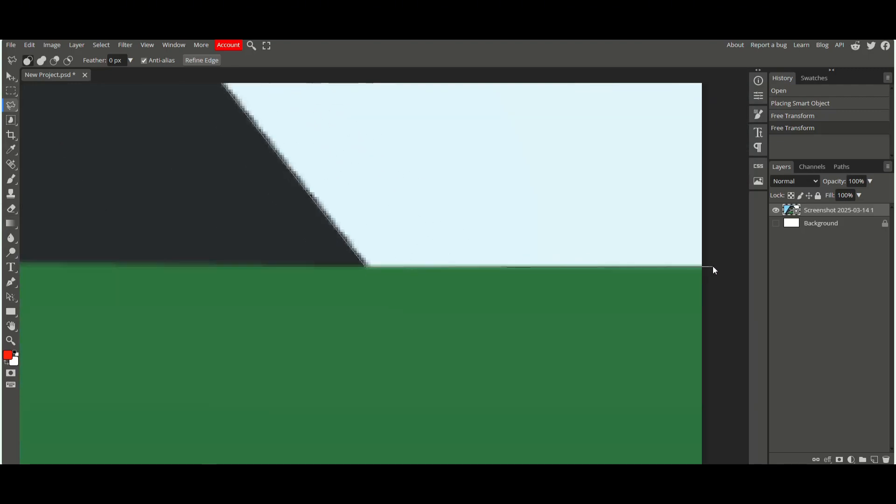
pyautogui.hotkey('ctrl', '-')
pyautogui.hotkey('ctrl', '-')
pyautogui.hotkey('ctrl', '-')
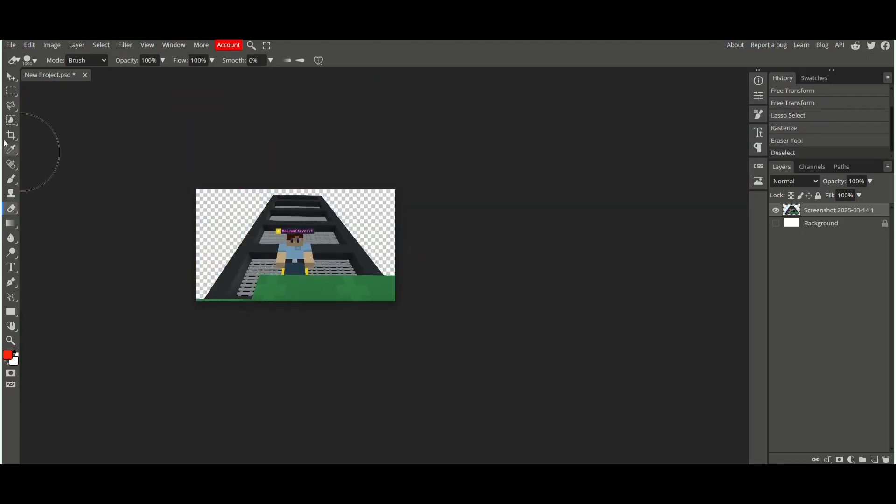
# Step: Place a space background image and move it beneath the screenshot layer
pyautogui.click(11, 46)
pyautogui.click(35, 89)
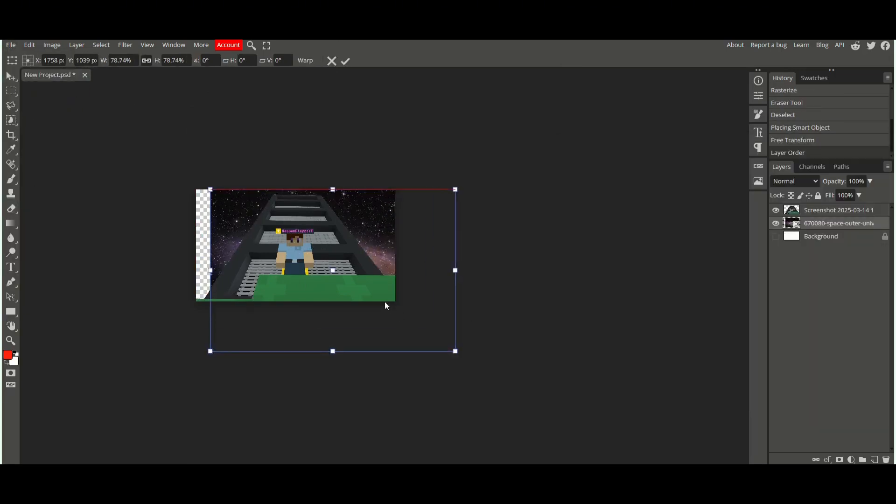
pyautogui.moveTo(385, 302); pyautogui.dragTo(368, 287)
pyautogui.moveTo(438, 178); pyautogui.dragTo(417, 190)
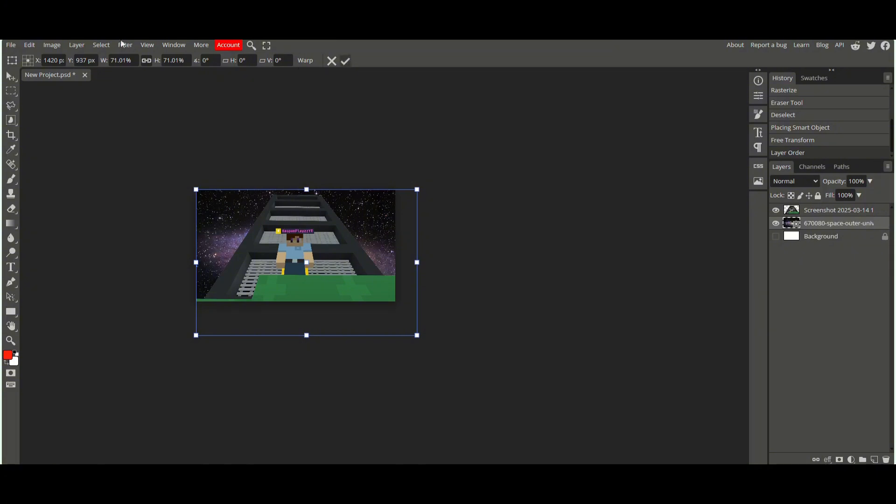
# Step: Desaturate the space background with a Hue/Saturation adjustment
pyautogui.click(51, 45)
pyautogui.moveTo(75, 77)
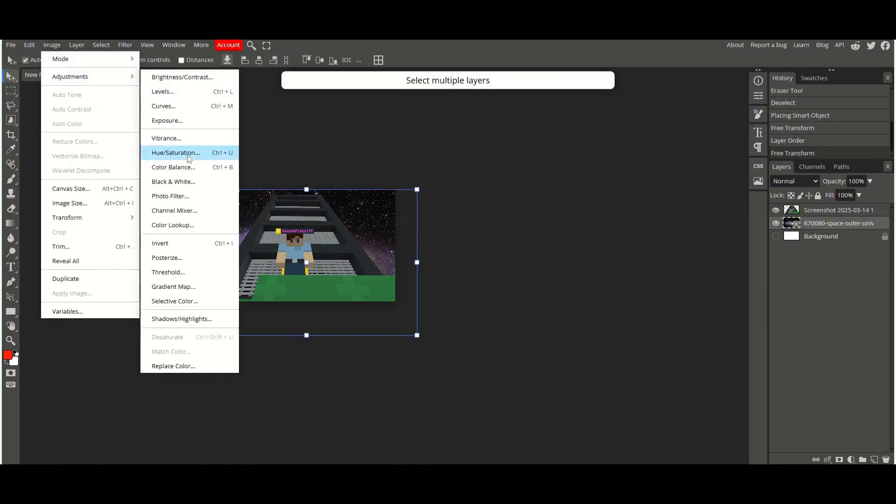
pyautogui.click(175, 152)
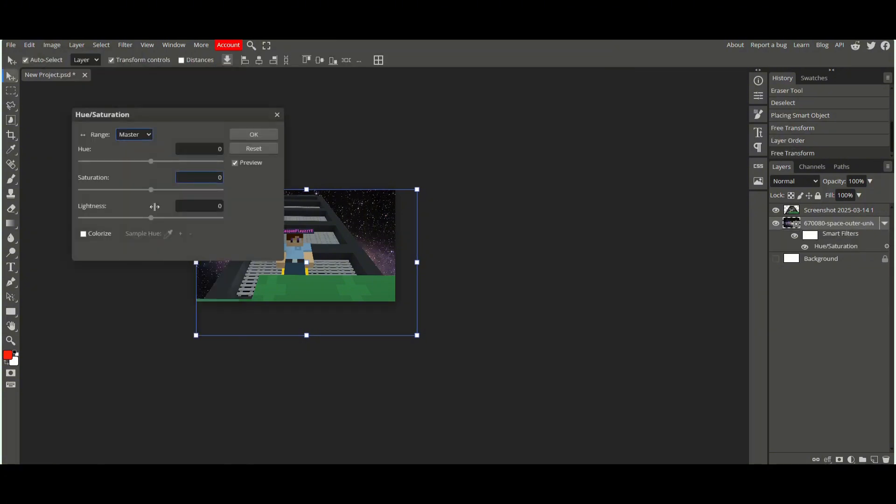
pyautogui.moveTo(151, 189); pyautogui.dragTo(65, 184)
pyautogui.press('Return')
# Step: Apply a 7.2 px Gaussian Blur to the space background
pyautogui.click(125, 45)
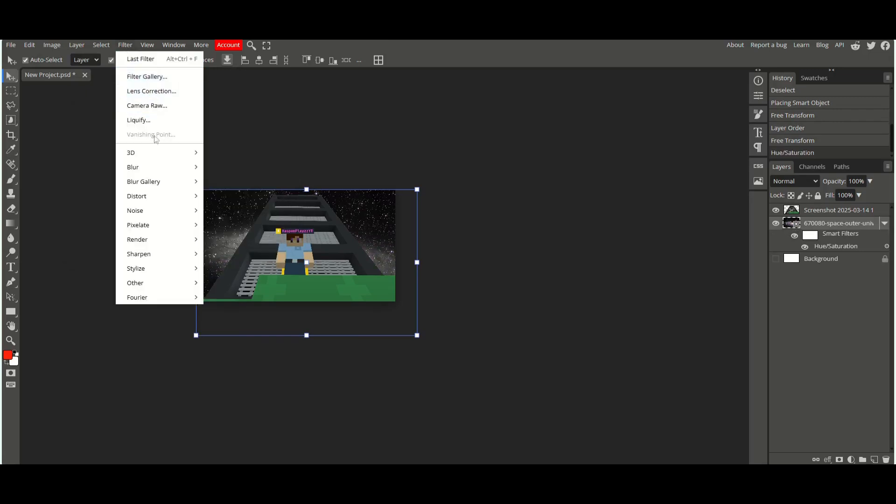
pyautogui.moveTo(161, 165)
pyautogui.click(225, 205)
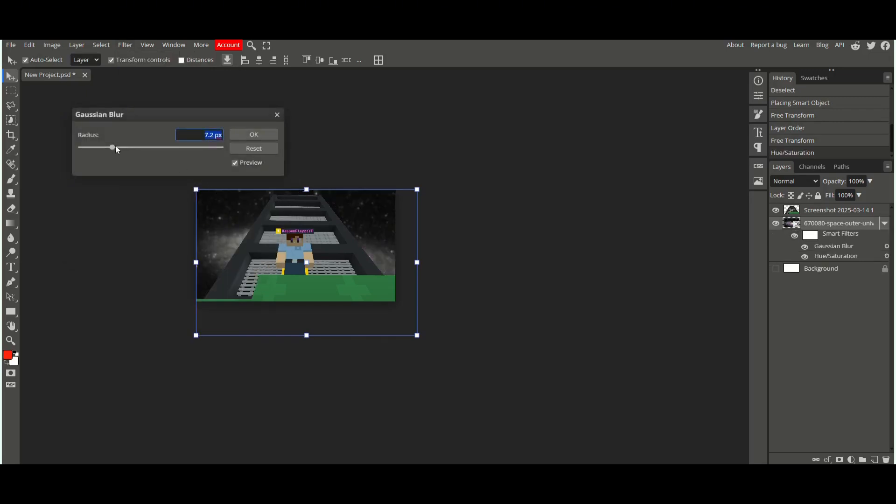
pyautogui.click(256, 135)
# Step: Add another Hue/Saturation adjustment to the space background
pyautogui.click(52, 45)
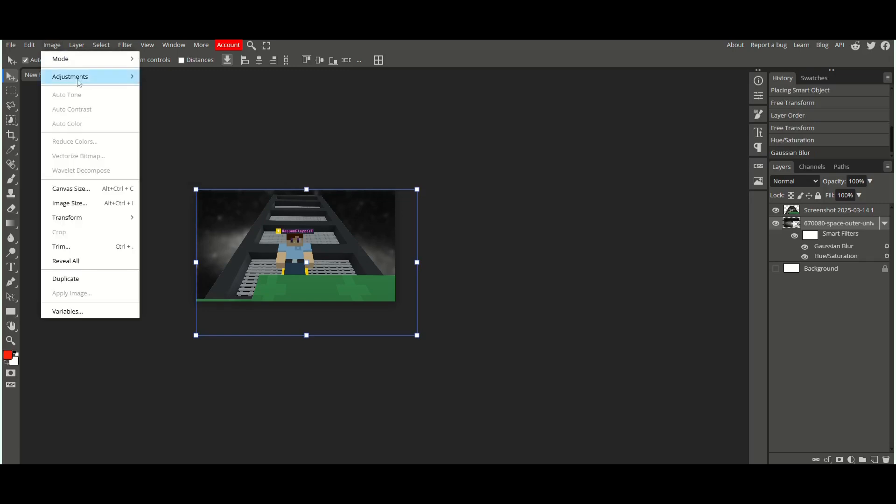
pyautogui.moveTo(82, 77)
pyautogui.click(178, 150)
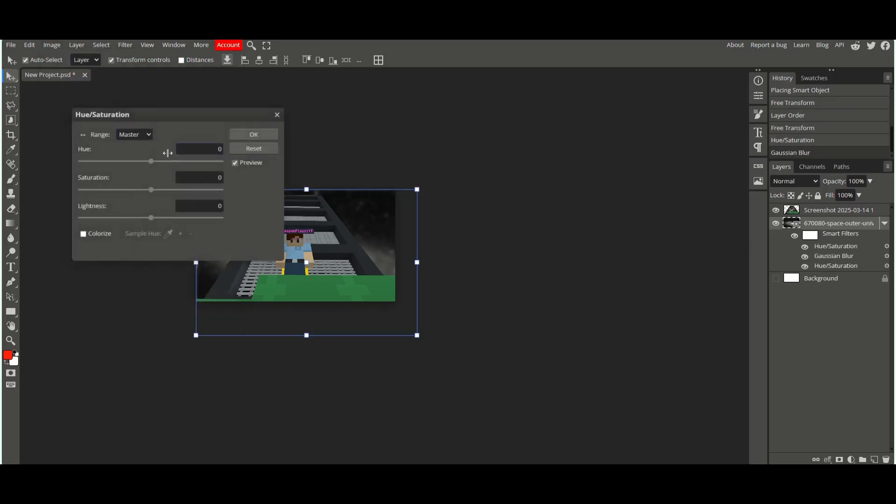
pyautogui.press('Return')
# Step: Scale the space background to about 74% and reposition it to fill the canvas
pyautogui.moveTo(415, 191); pyautogui.dragTo(369, 195)
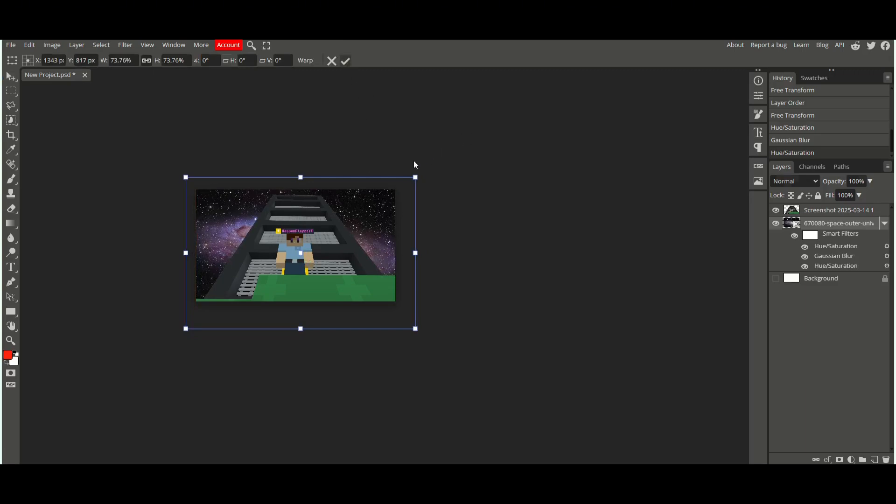
pyautogui.press('Return')
pyautogui.hotkey('ctrl', '+')
pyautogui.hotkey('ctrl', '+')
pyautogui.hotkey('ctrl', '+')
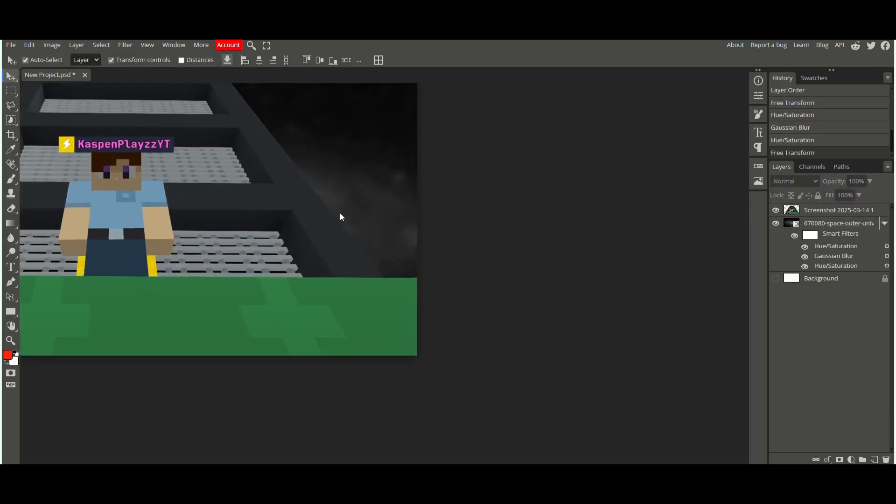
pyautogui.click(806, 214)
pyautogui.click(807, 222)
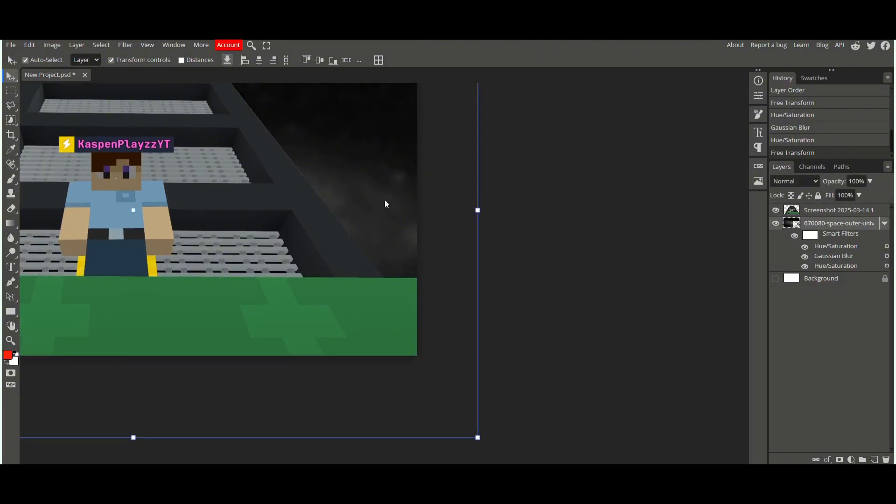
pyautogui.moveTo(385, 200); pyautogui.dragTo(644, 163)
# Step: Set the Blur tool brush to 51 px and rasterize the background layer
pyautogui.click(11, 237)
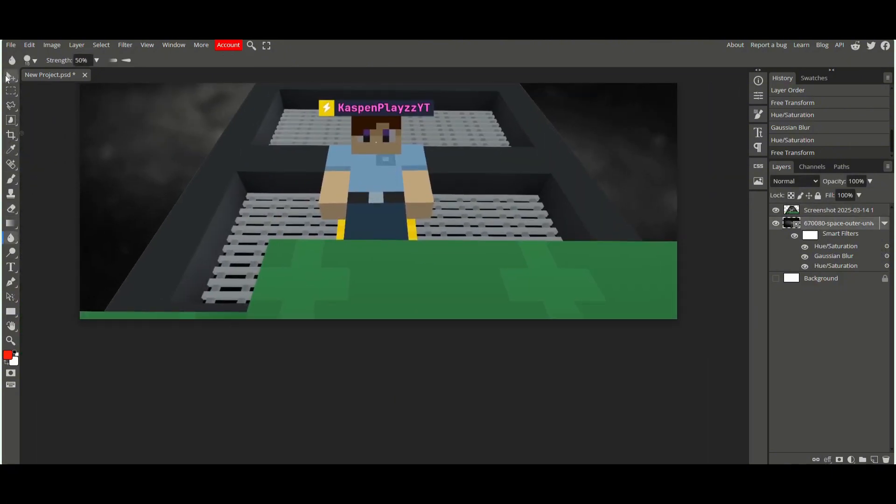
pyautogui.click(32, 60)
pyautogui.moveTo(89, 87); pyautogui.dragTo(97, 87)
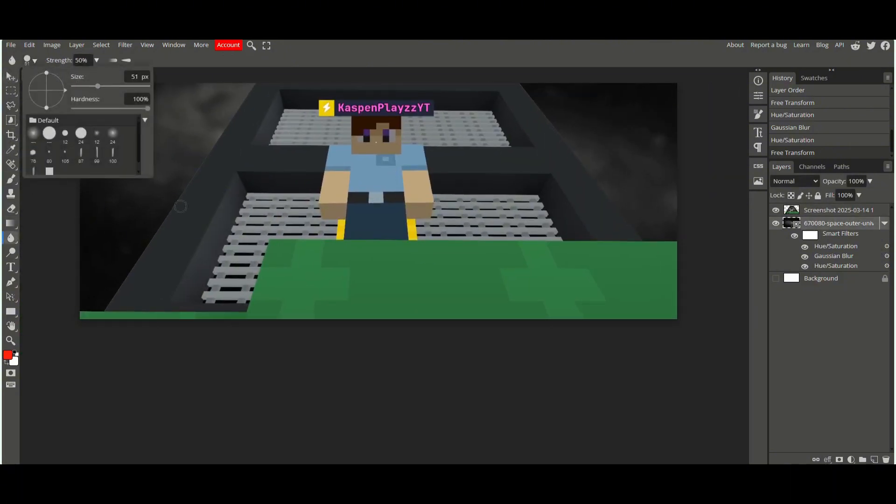
pyautogui.click(11, 281)
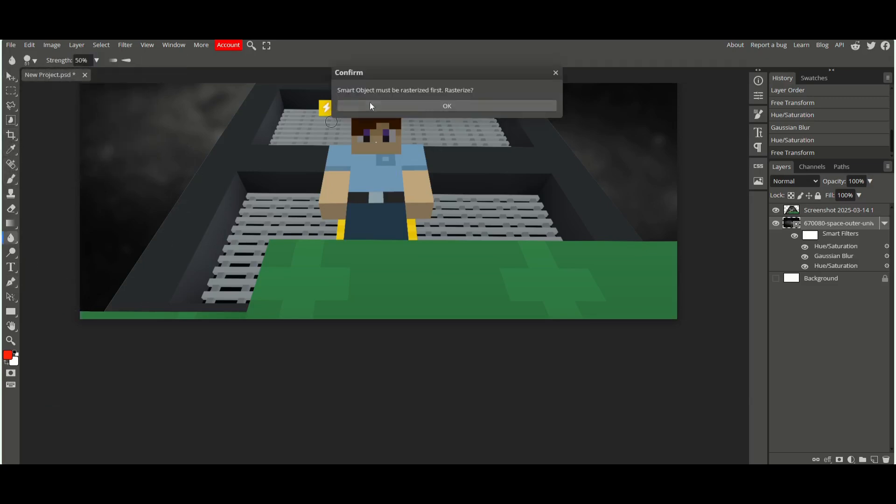
pyautogui.click(370, 105)
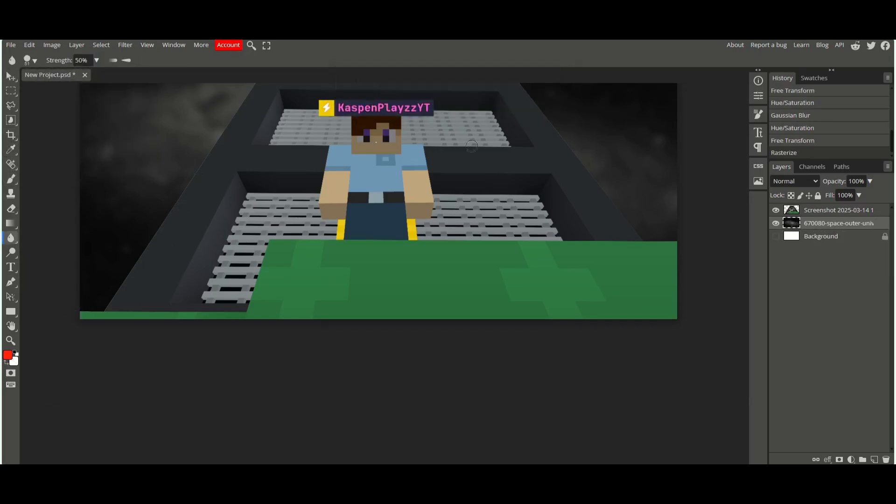
# Step: Soften parts of the screenshot layer with Blur tool strokes near the tower's edges
pyautogui.click(814, 213)
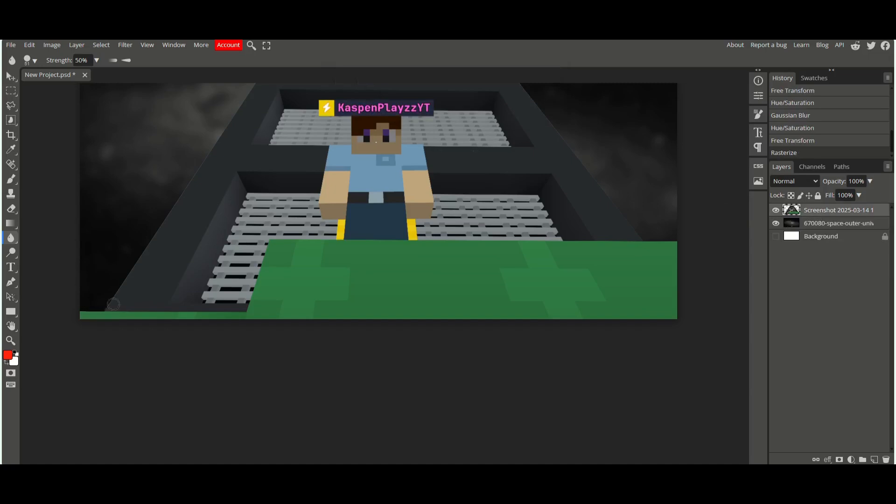
pyautogui.moveTo(176, 216); pyautogui.dragTo(187, 203)
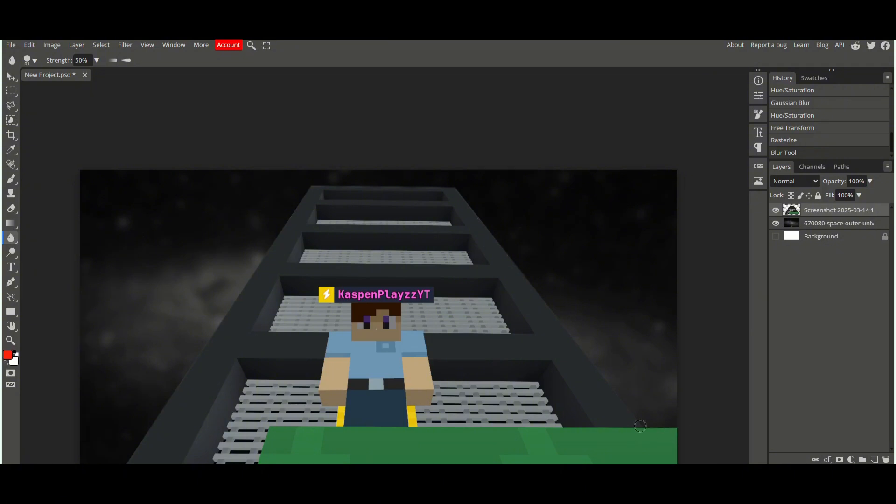
pyautogui.moveTo(640, 425); pyautogui.dragTo(641, 421)
pyautogui.hotkey('ctrl', '-')
pyautogui.hotkey('ctrl', '-')
pyautogui.hotkey('ctrl', '-')
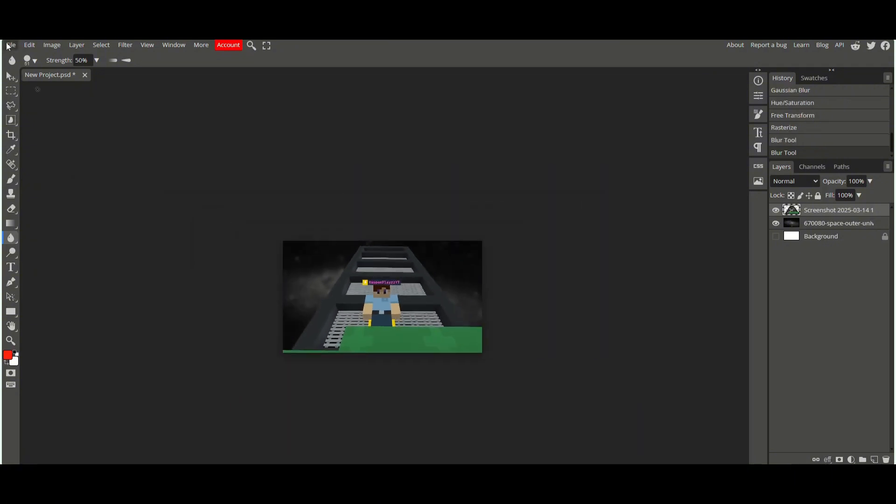
# Step: Place a mud texture image over the scene and scale it to about 301% to cover the canvas
pyautogui.click(13, 46)
pyautogui.click(13, 45)
pyautogui.click(13, 46)
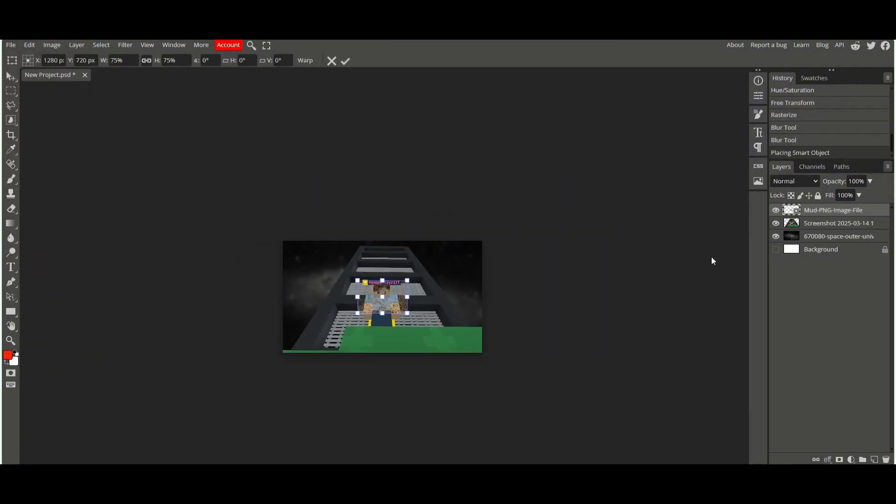
pyautogui.click(11, 76)
pyautogui.click(397, 294)
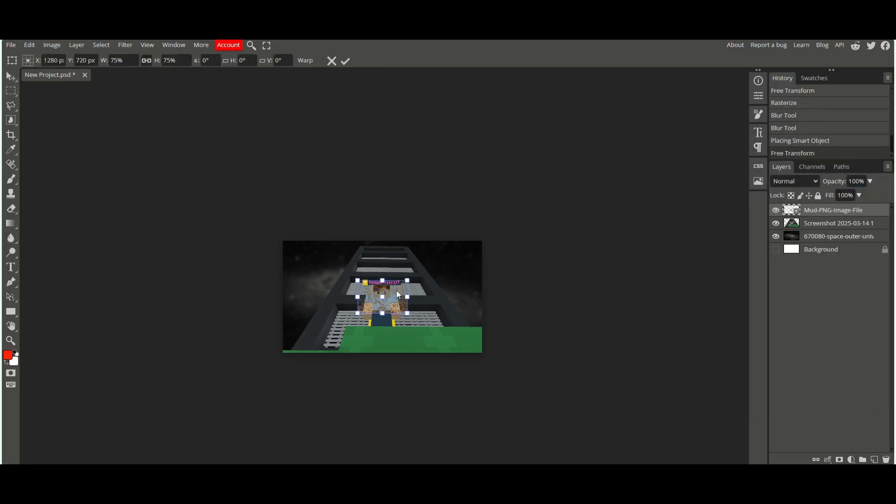
pyautogui.moveTo(398, 295); pyautogui.dragTo(482, 221)
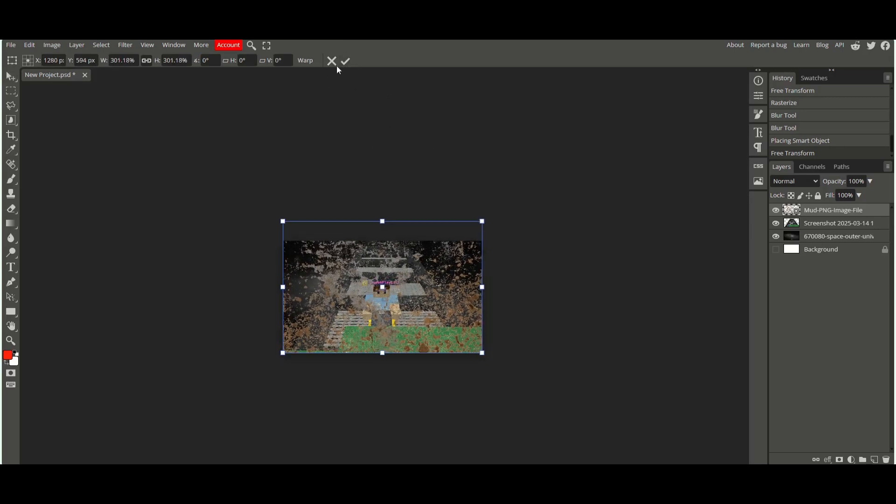
pyautogui.press('Return')
# Step: Lower the mud layer's opacity to 9% in its blending options
pyautogui.rightClick(810, 212)
pyautogui.click(800, 209)
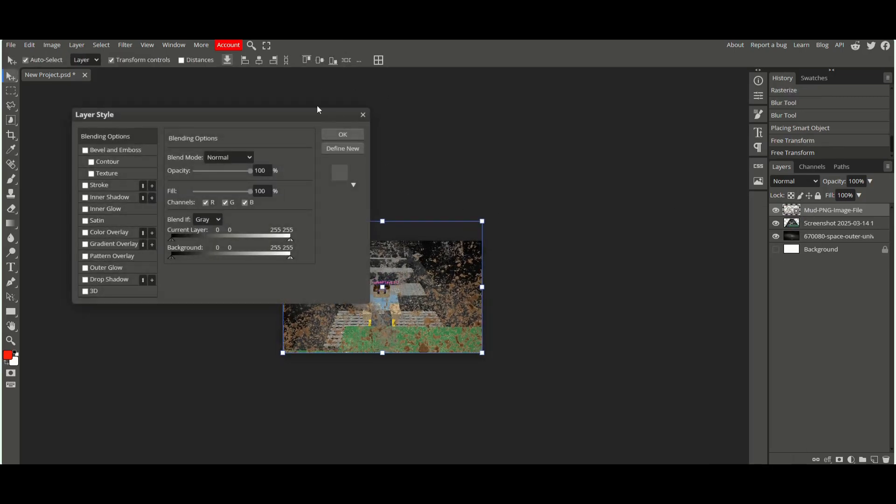
pyautogui.moveTo(466, 93); pyautogui.dragTo(731, 50)
pyautogui.moveTo(639, 106); pyautogui.dragTo(590, 111)
pyautogui.click(732, 70)
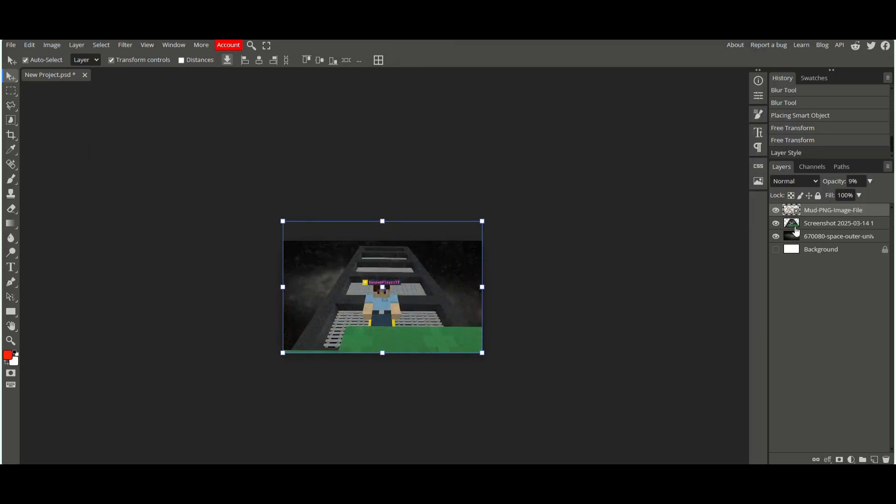
# Step: Delete the space background layer
pyautogui.click(775, 236)
pyautogui.click(779, 237)
pyautogui.rightClick(779, 237)
pyautogui.click(779, 275)
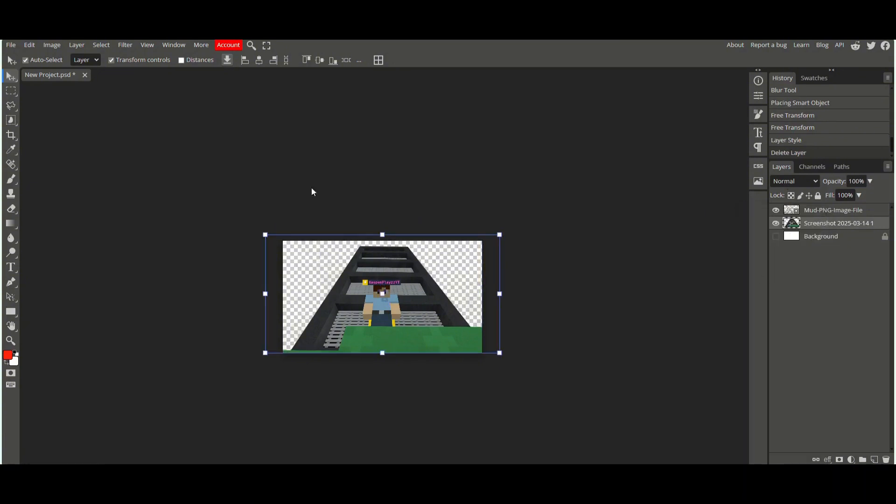
# Step: Place the 1129028.webp image as a background layer and apply a Gaussian Blur to it
pyautogui.click(11, 45)
pyautogui.click(84, 92)
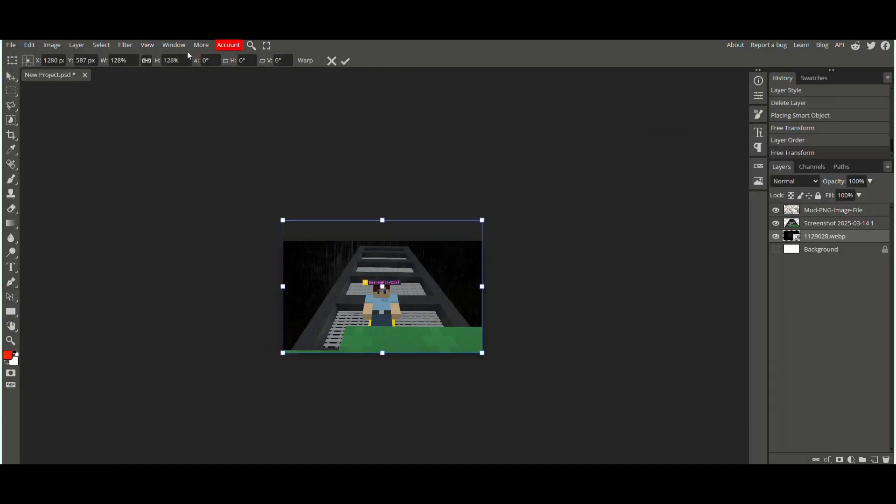
pyautogui.click(127, 47)
pyautogui.moveTo(177, 167)
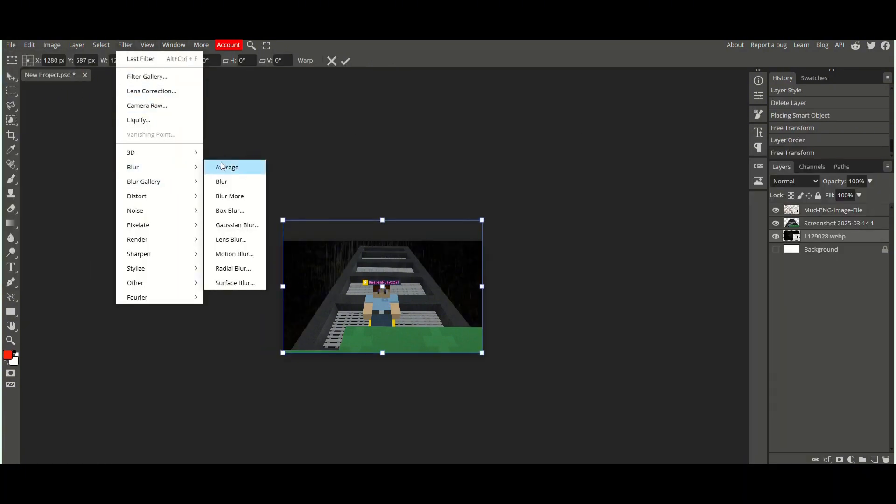
pyautogui.click(237, 225)
pyautogui.moveTo(113, 148); pyautogui.dragTo(116, 147)
pyautogui.click(258, 139)
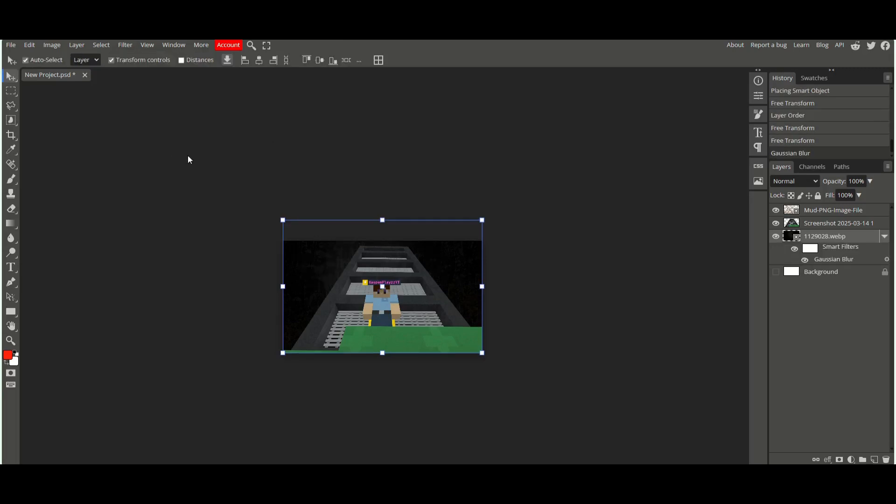
# Step: Place the icicle_PNG96120 image and stretch it across the top edge of the canvas
pyautogui.moveTo(371, 226); pyautogui.dragTo(391, 204)
pyautogui.scroll(-3, 387, 187)
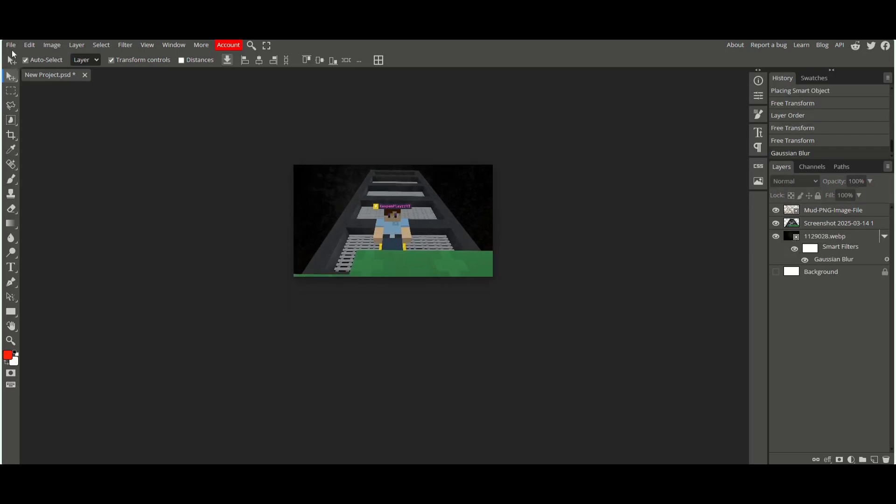
pyautogui.click(11, 47)
pyautogui.click(46, 88)
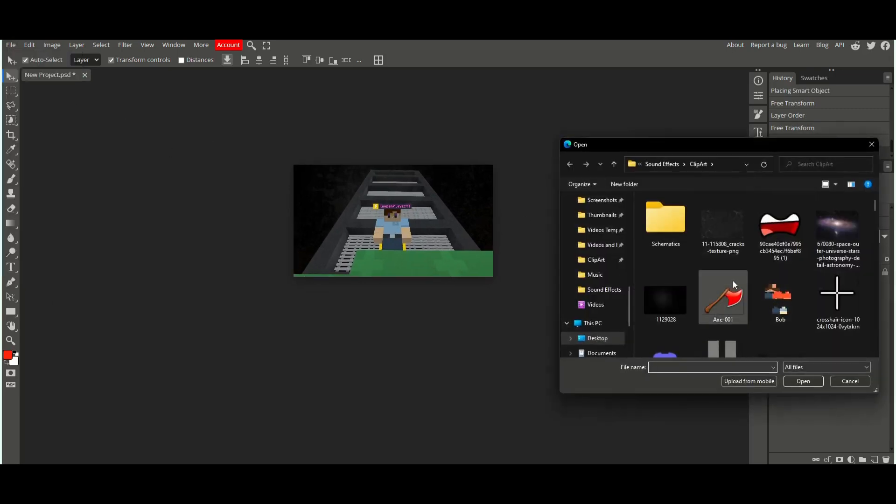
pyautogui.scroll(-3, 718, 289)
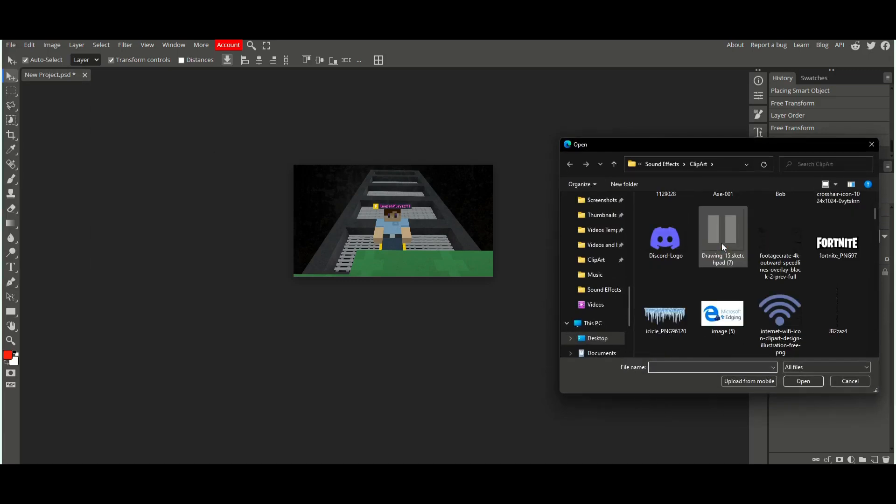
pyautogui.doubleClick(686, 294)
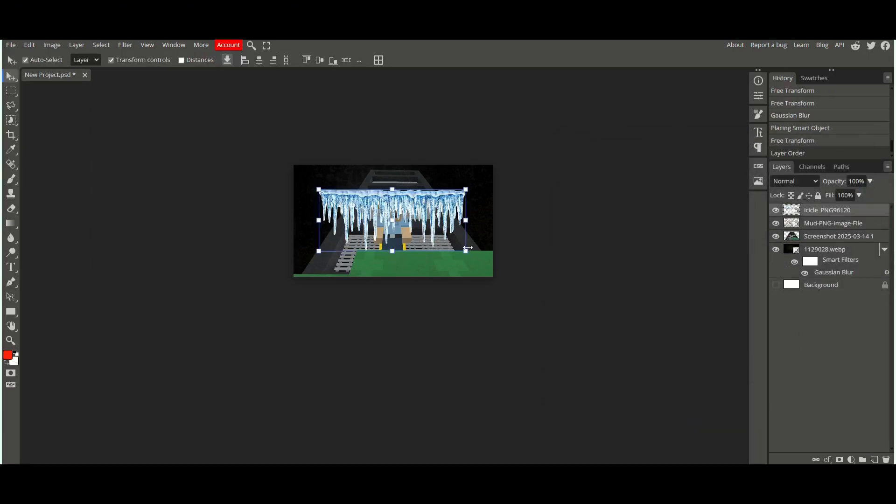
pyautogui.moveTo(438, 242); pyautogui.dragTo(498, 176)
pyautogui.click(346, 61)
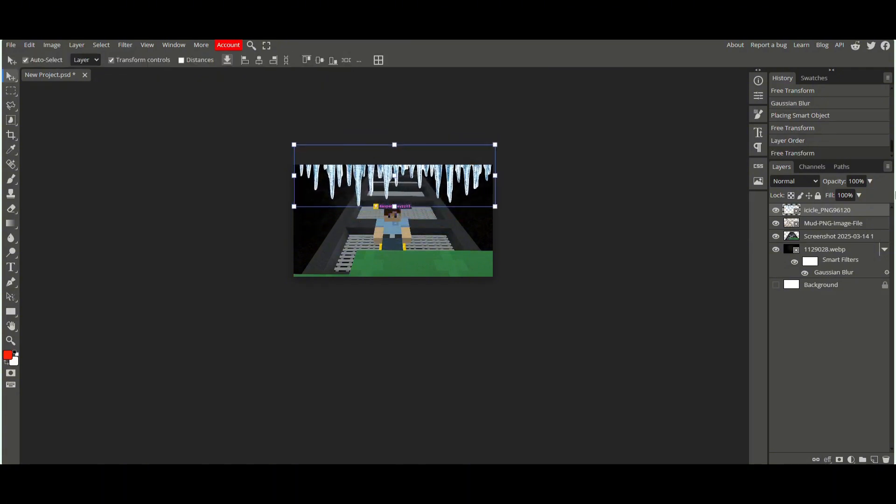
# Step: Remove the icicle layer's colour with a Hue/Saturation adjustment, dragging saturation to its minimum
pyautogui.click(51, 45)
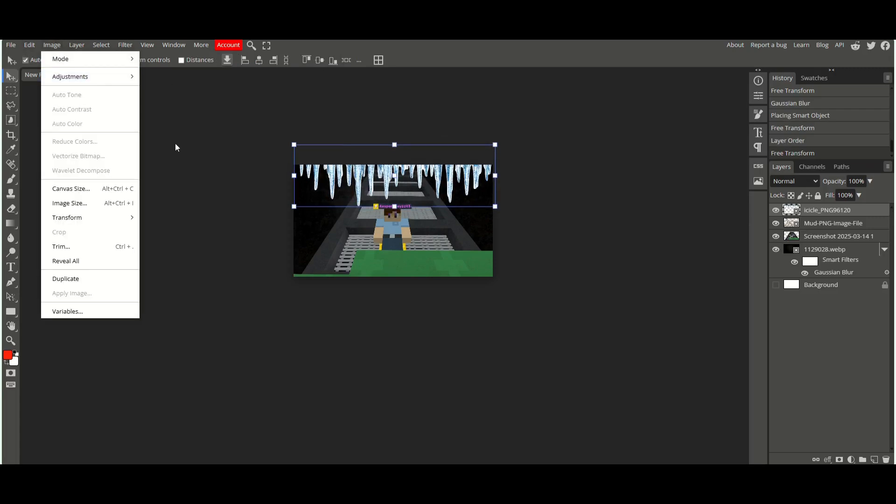
pyautogui.moveTo(99, 77)
pyautogui.click(196, 153)
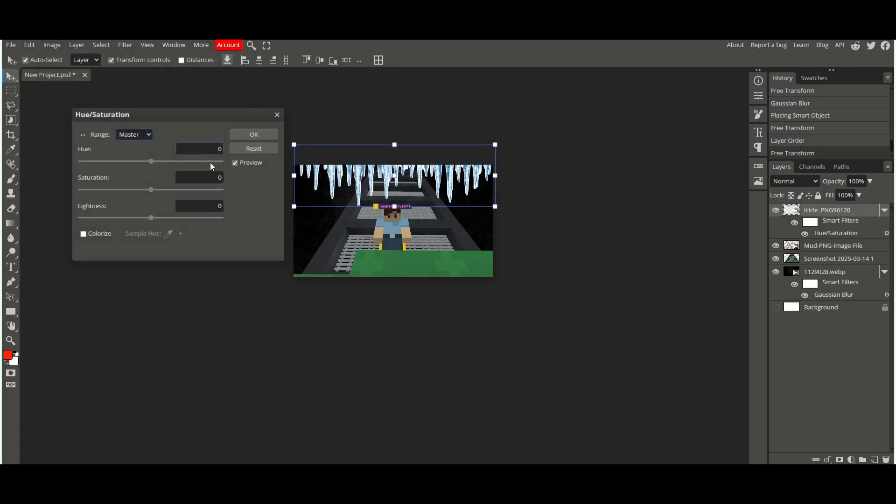
pyautogui.moveTo(151, 189); pyautogui.dragTo(63, 191)
pyautogui.click(235, 136)
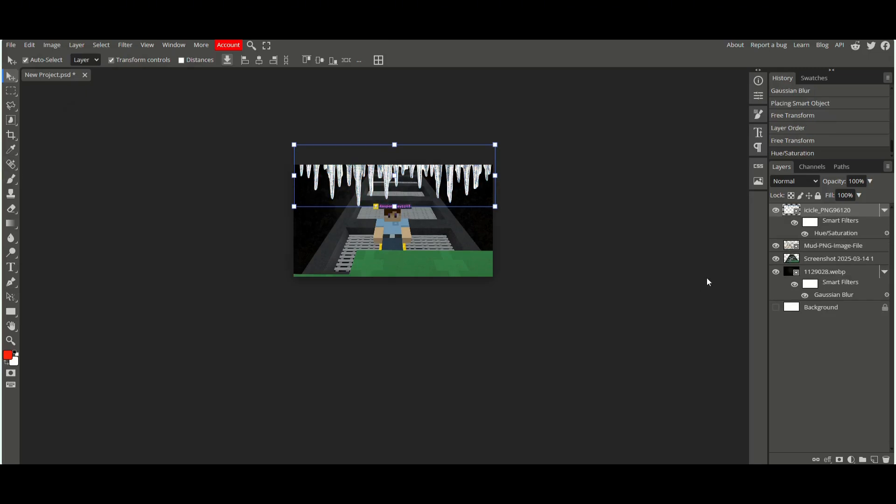
# Step: Lower the icicle layer's opacity to 3% in its blending options
pyautogui.rightClick(816, 210)
pyautogui.click(807, 214)
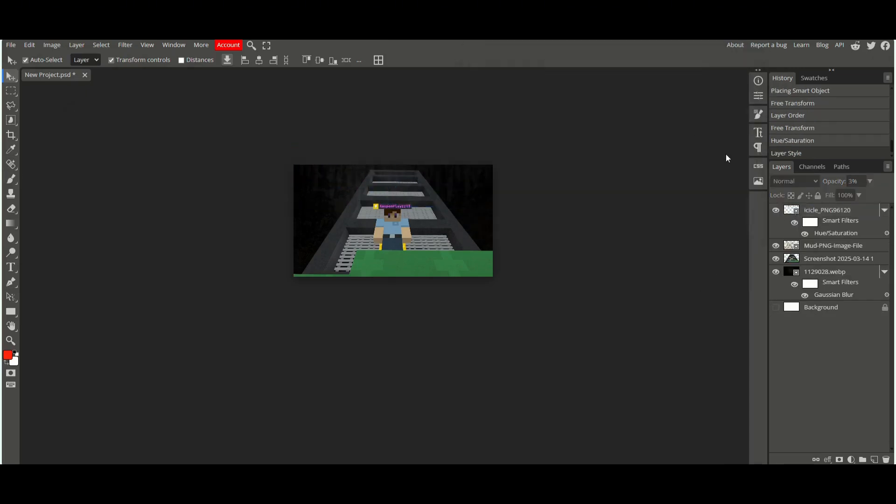
# Step: Move the icicle layer below the screenshot layer in the layer stack
pyautogui.hotkey('ctrl', '-')
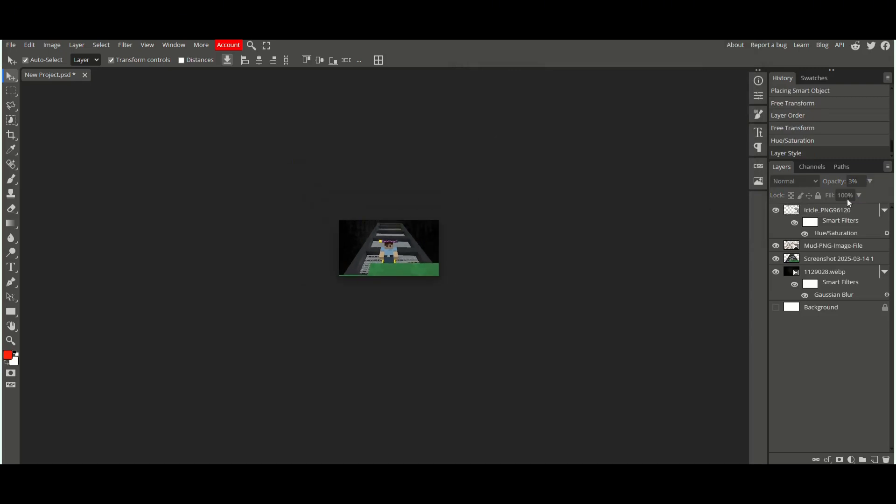
pyautogui.click(831, 214)
pyautogui.moveTo(829, 214); pyautogui.dragTo(816, 265)
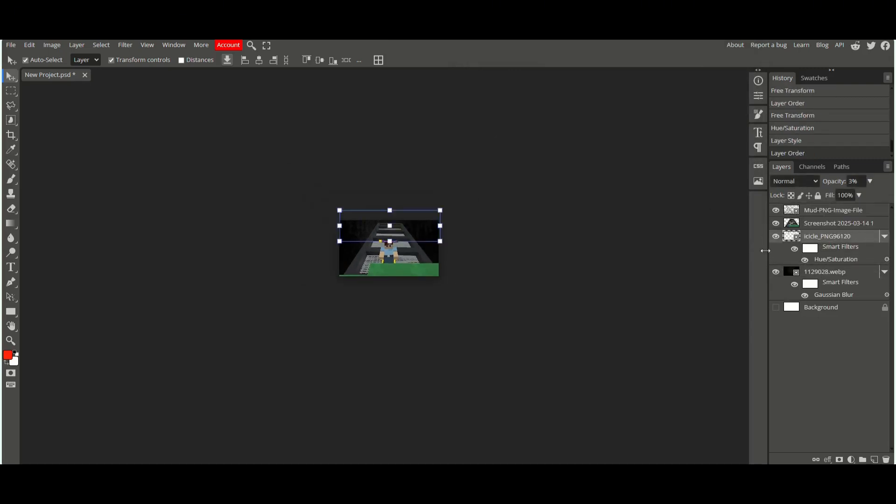
# Step: Set the icicle layer's opacity to 10% in its blending options
pyautogui.click(808, 273)
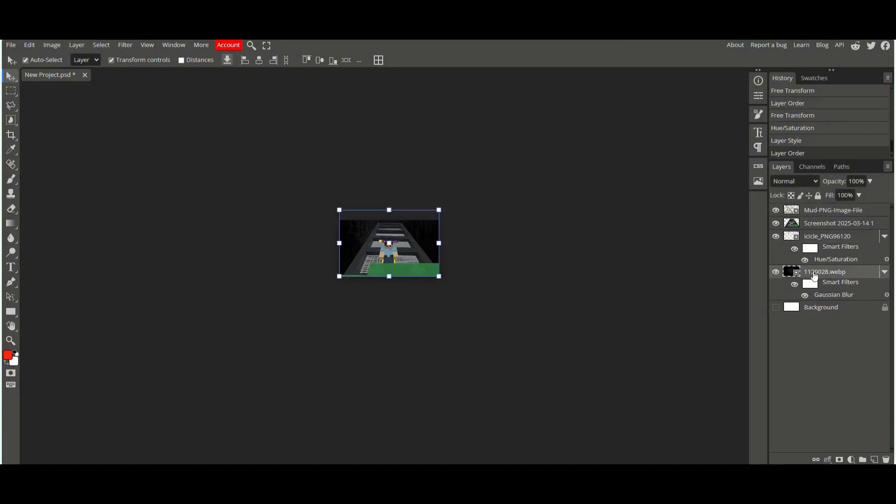
pyautogui.click(829, 237)
pyautogui.rightClick(829, 238)
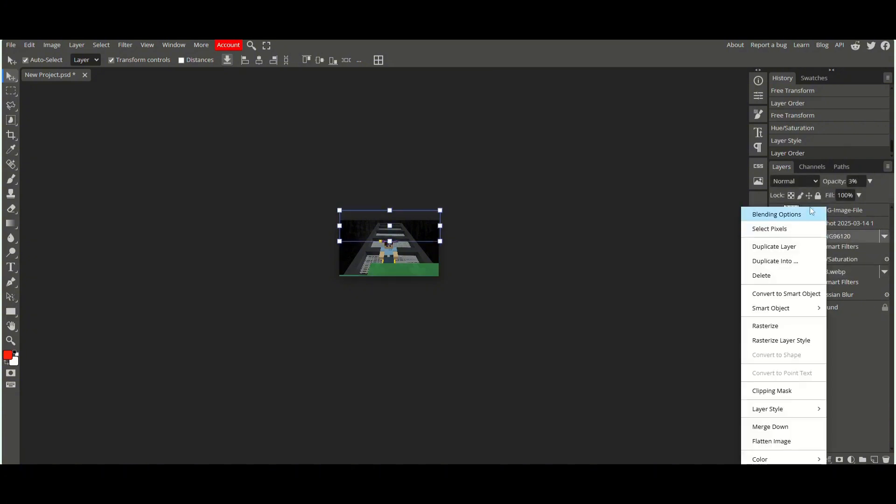
pyautogui.click(809, 207)
pyautogui.moveTo(592, 107); pyautogui.dragTo(594, 106)
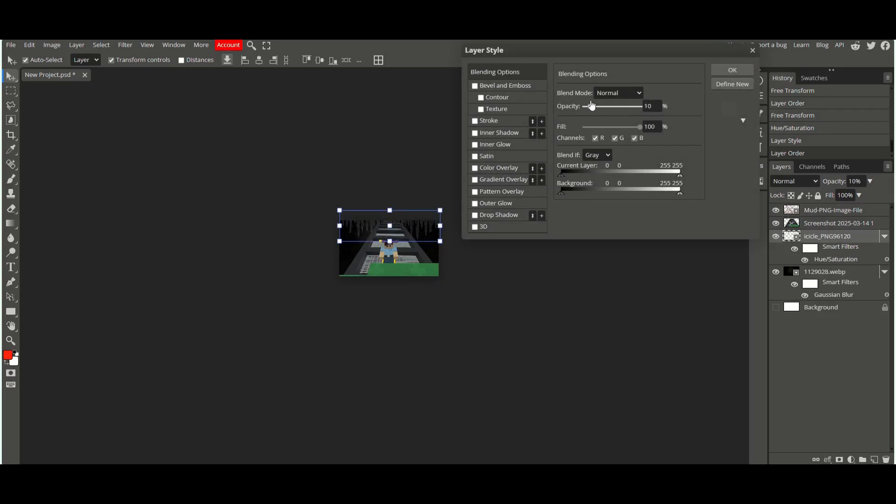
pyautogui.press('Return')
pyautogui.hotkey('ctrl', '1')
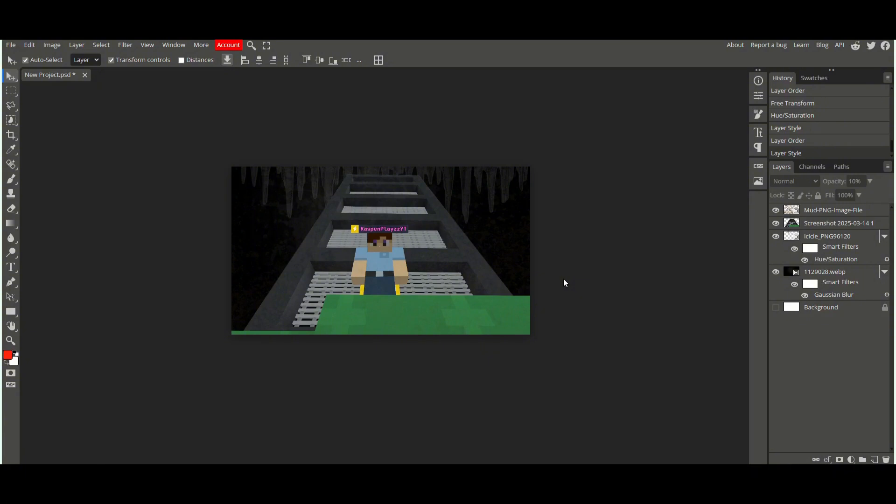
pyautogui.moveTo(609, 254); pyautogui.dragTo(652, 265)
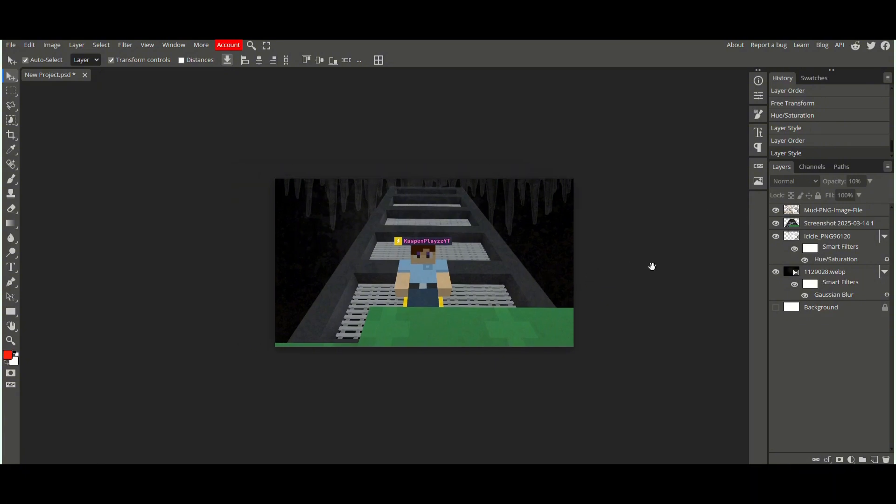
pyautogui.hscroll(3, 264, 256)
pyautogui.scroll(-1, 407, 285)
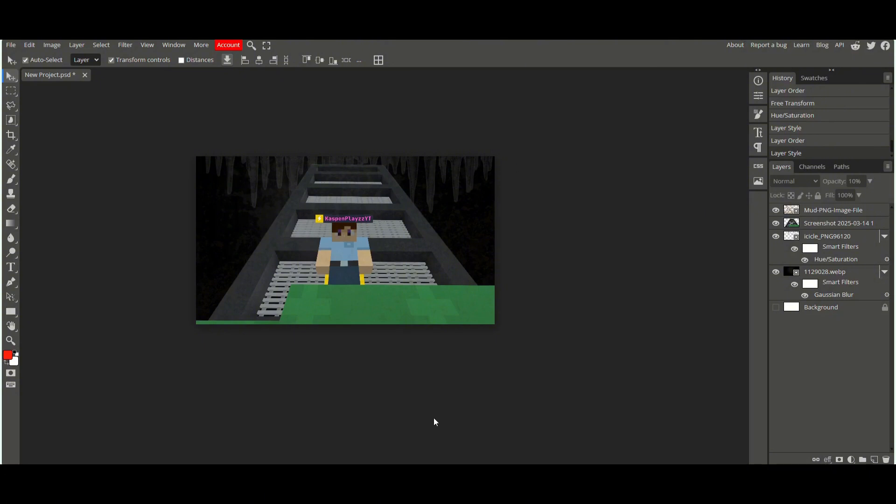
# Step: Switch to YouTube and browse the channel's uploaded video thumbnails
pyautogui.click(56, 24)
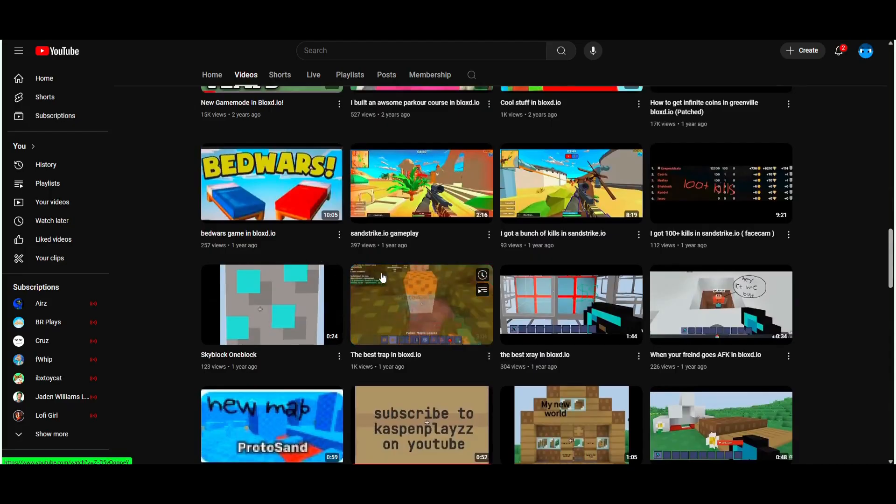
pyautogui.scroll(1, 383, 278)
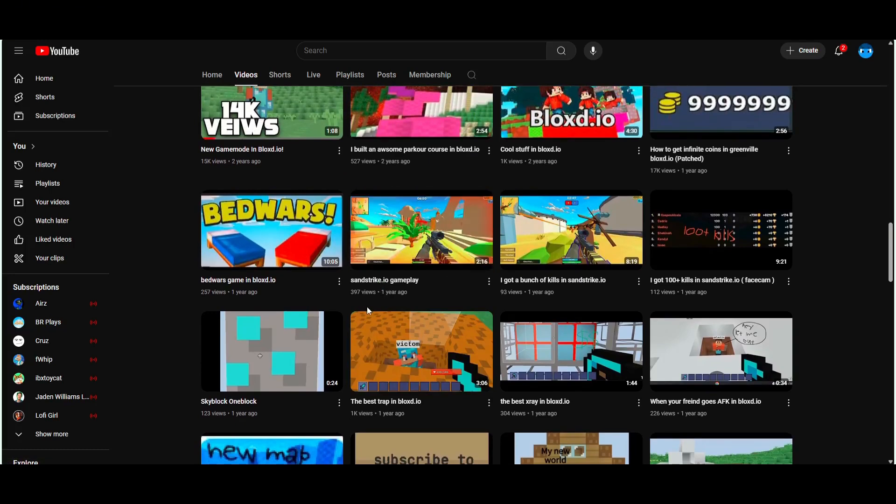
pyautogui.scroll(2, 366, 307)
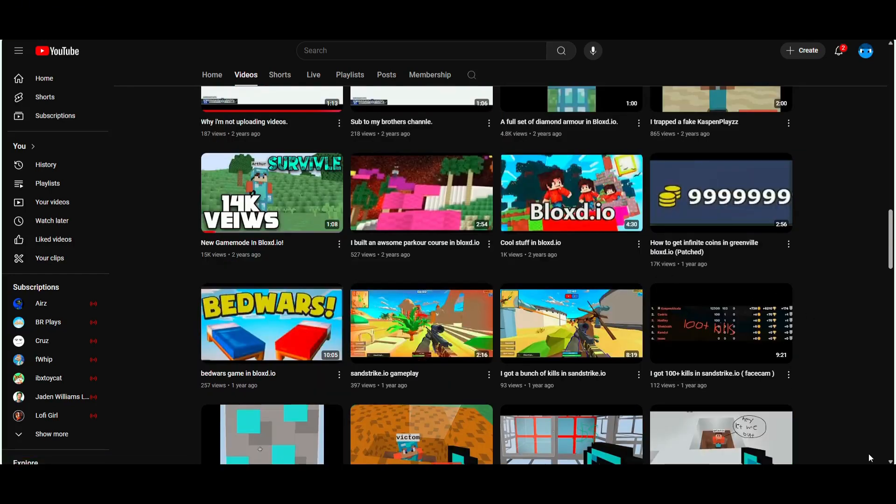
pyautogui.scroll(-15, 831, 288)
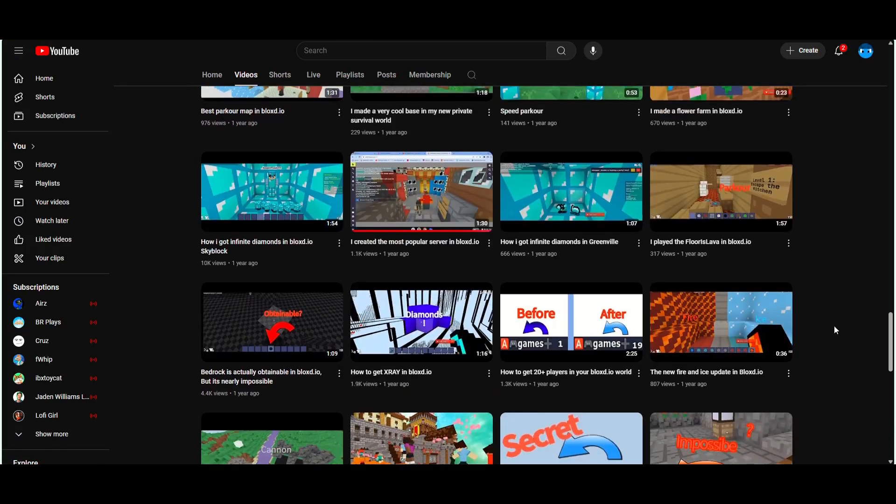
pyautogui.scroll(-3, 802, 303)
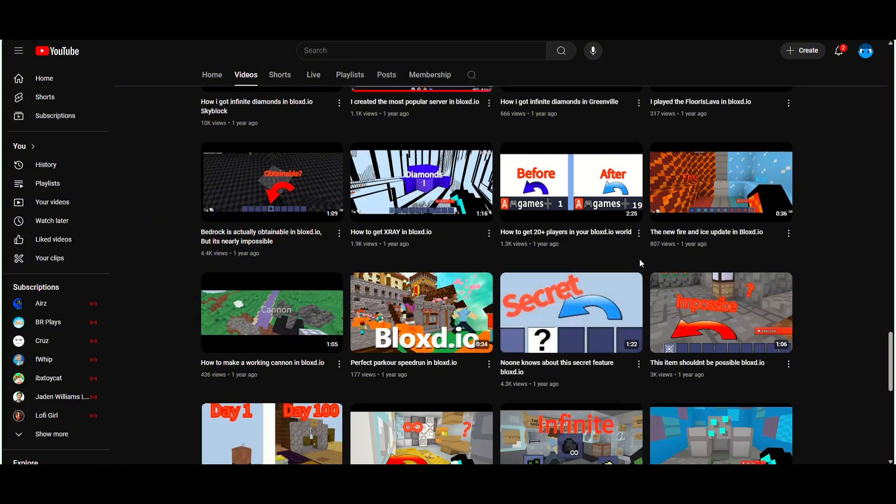
pyautogui.scroll(-4, 639, 259)
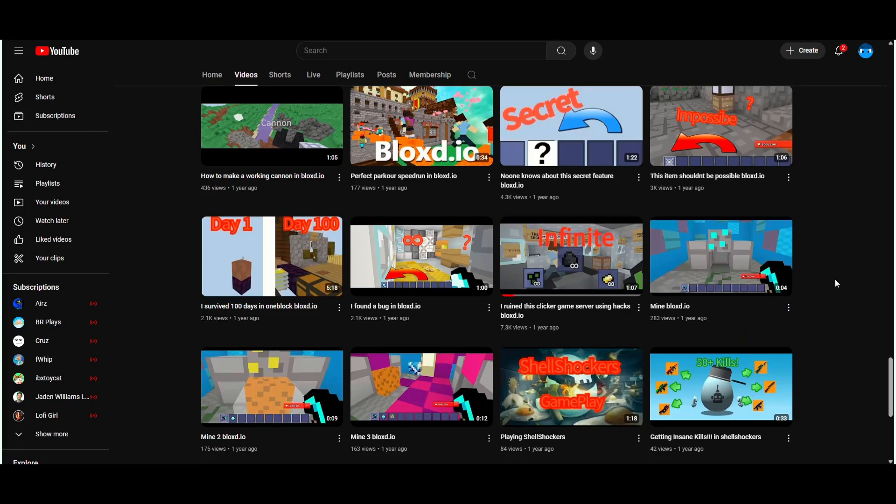
pyautogui.moveTo(767, 299)
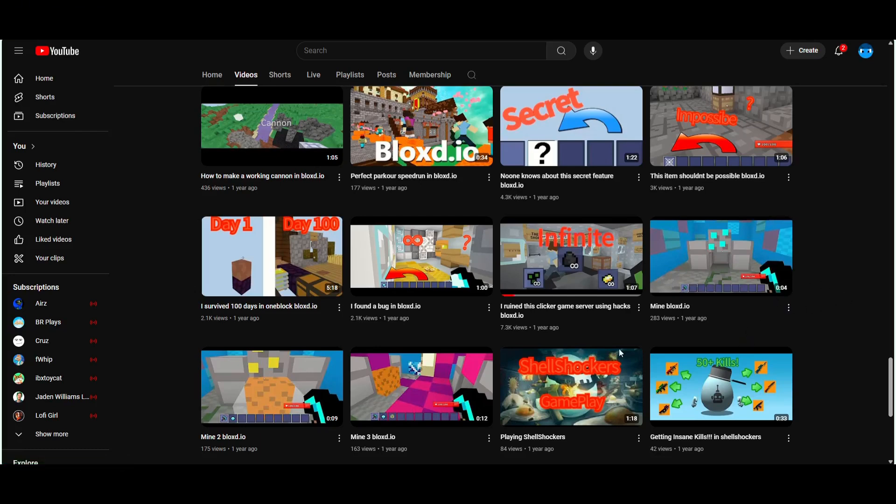